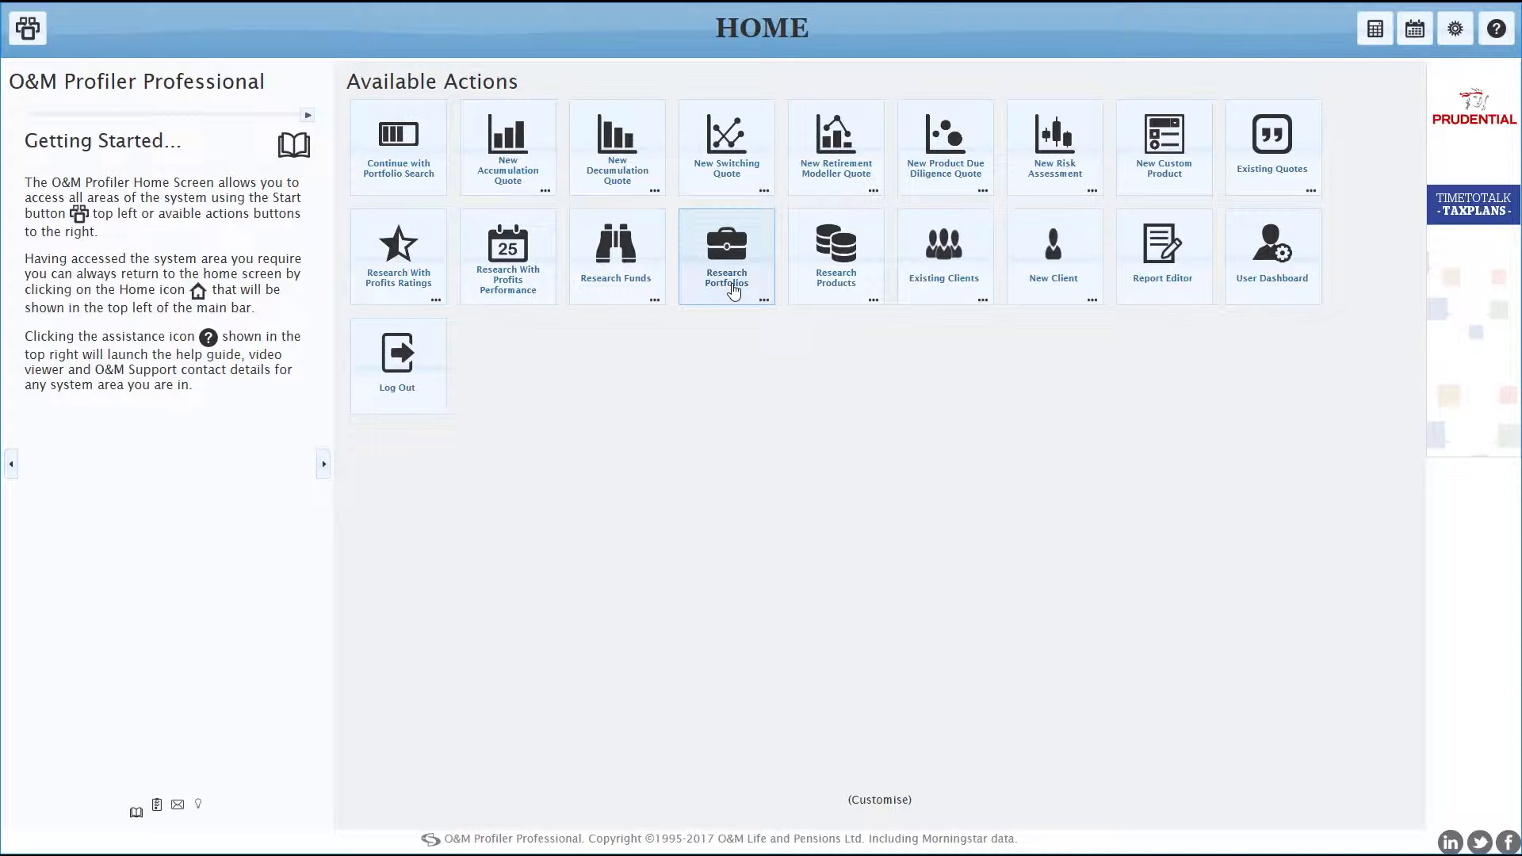
- Open the portfolio research and review the model portfolios' classification, portfolio values, risk values and key indicators, ending on the overview
left_click(733, 292)
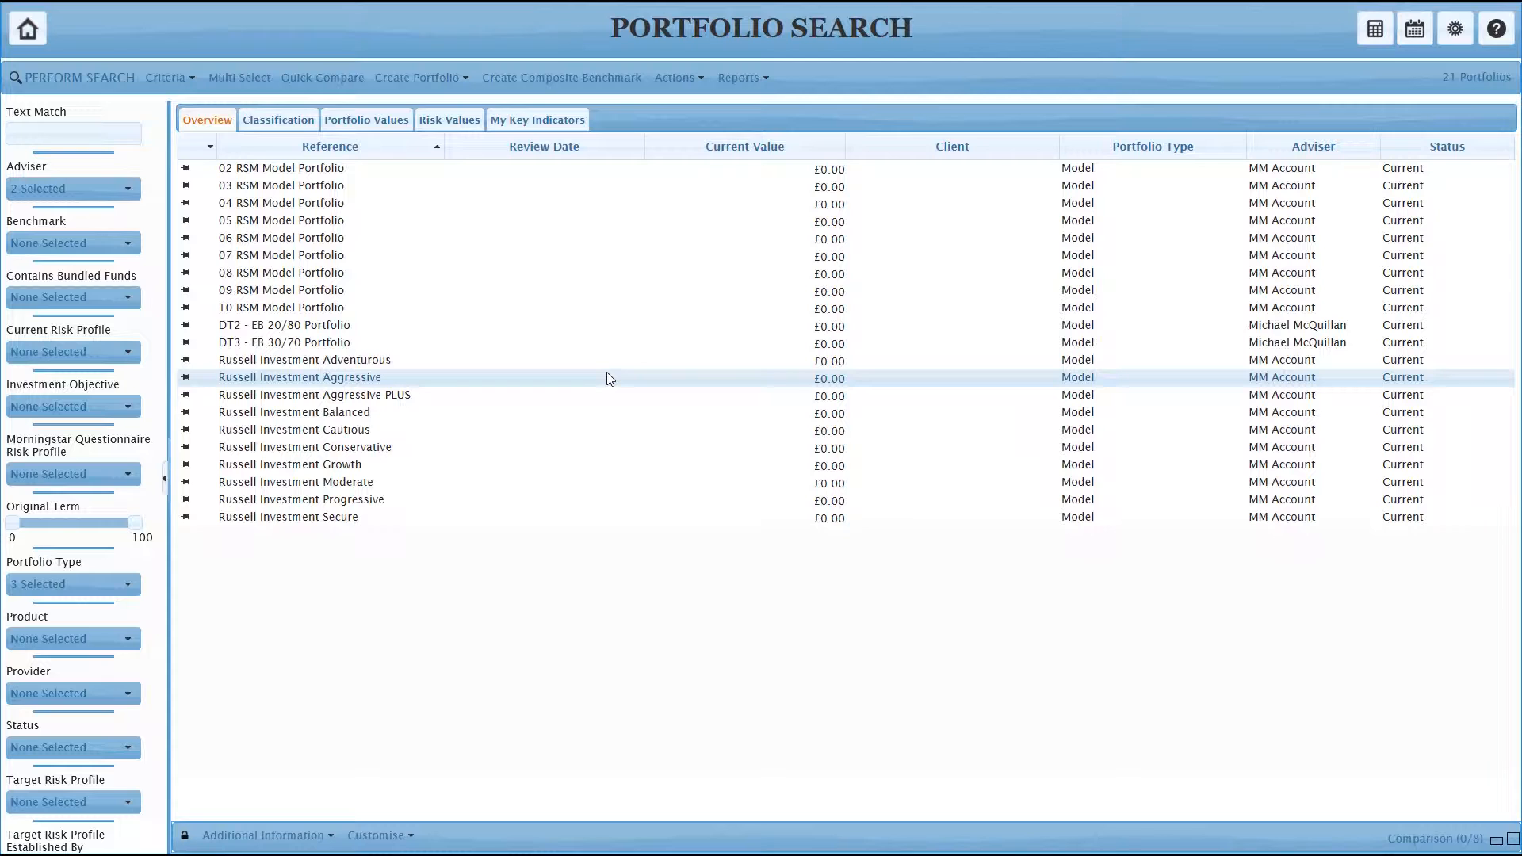
left_click(277, 133)
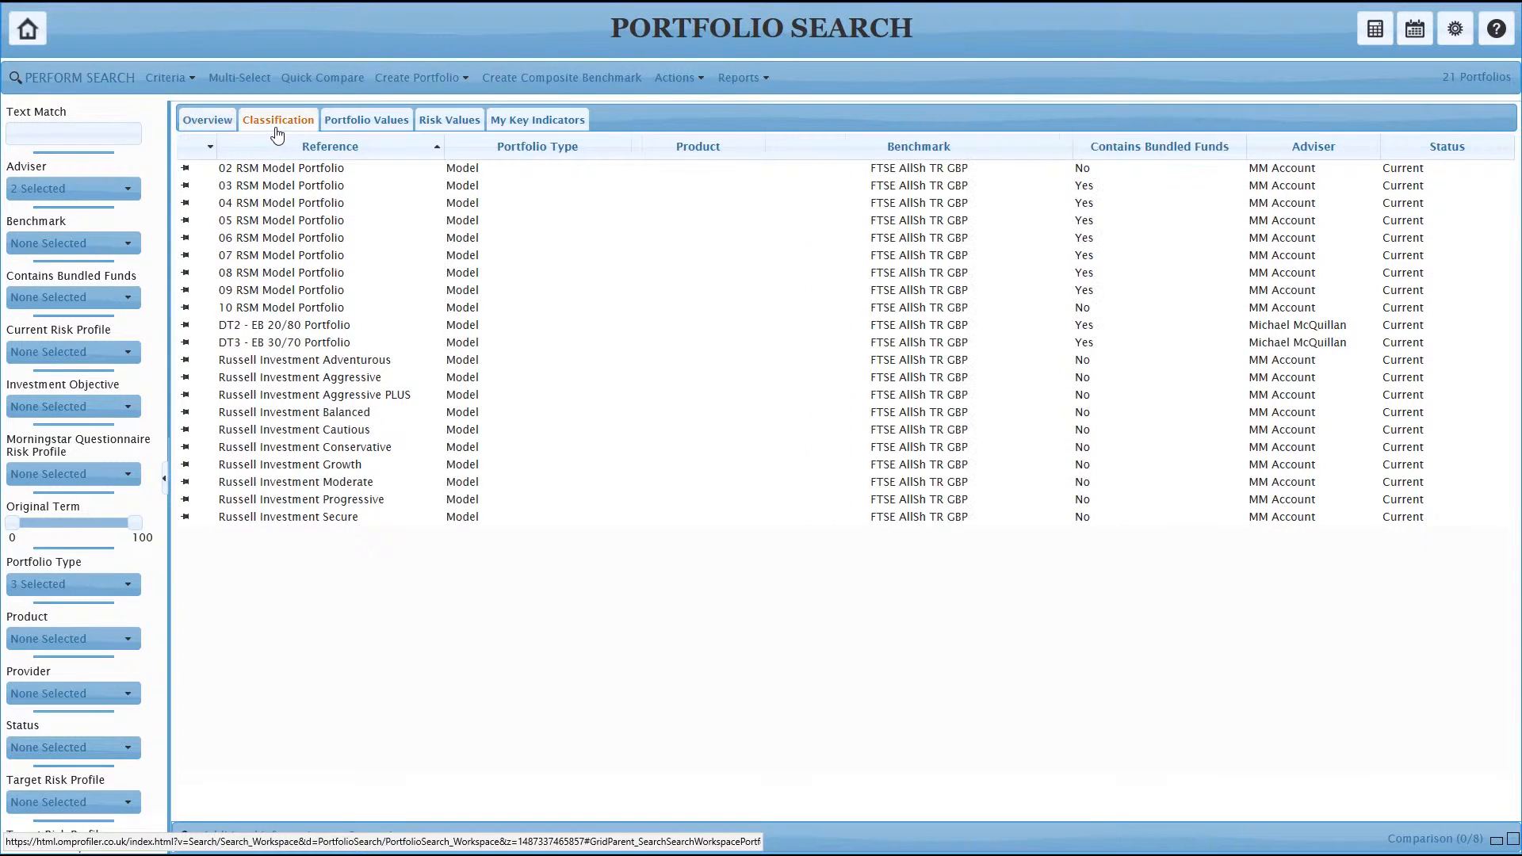
left_click(363, 127)
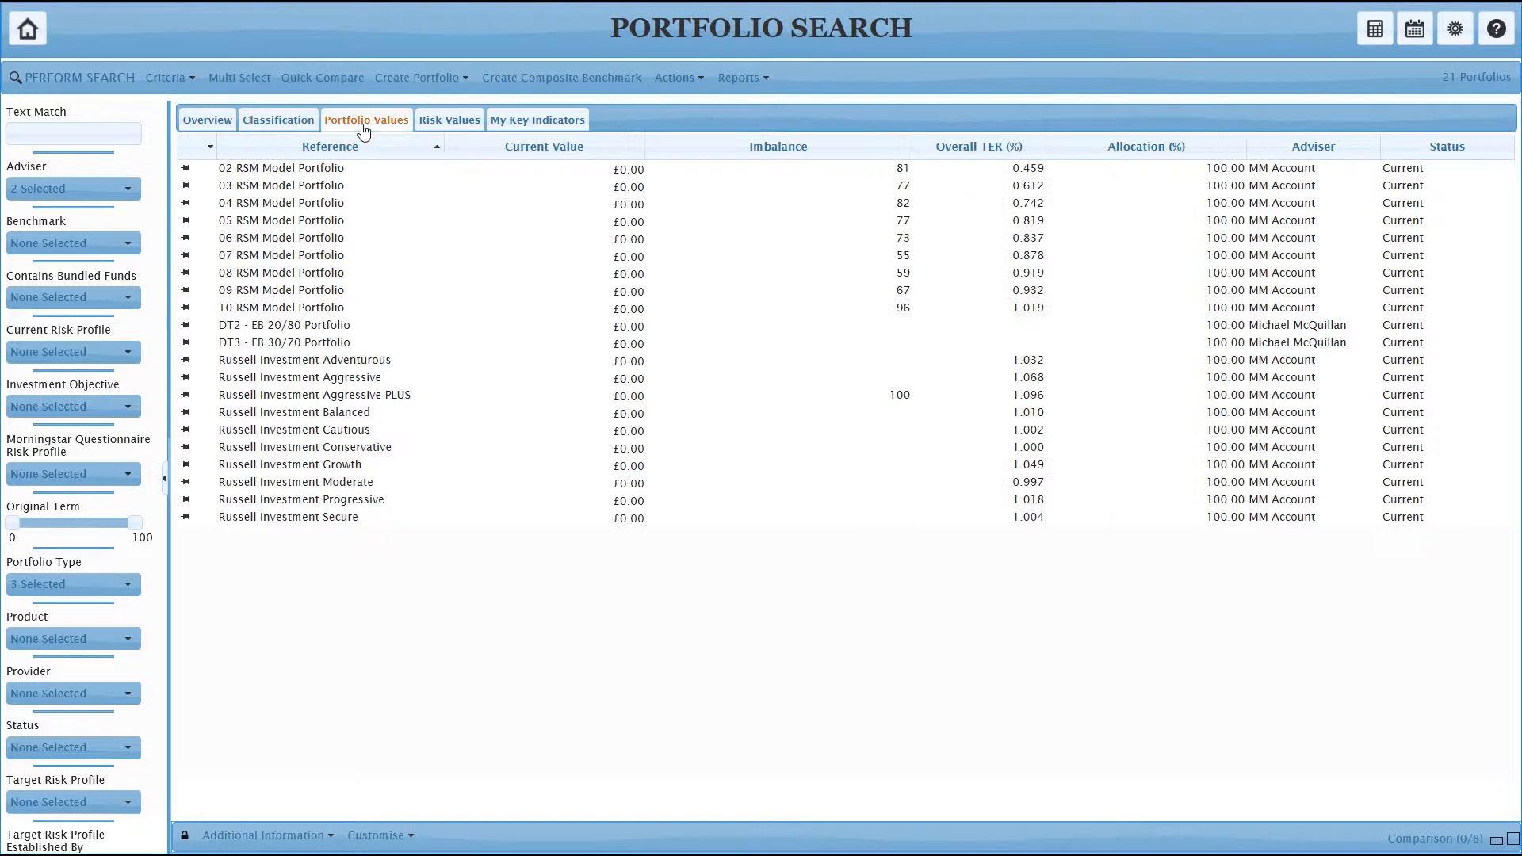
left_click(444, 123)
left_click(519, 123)
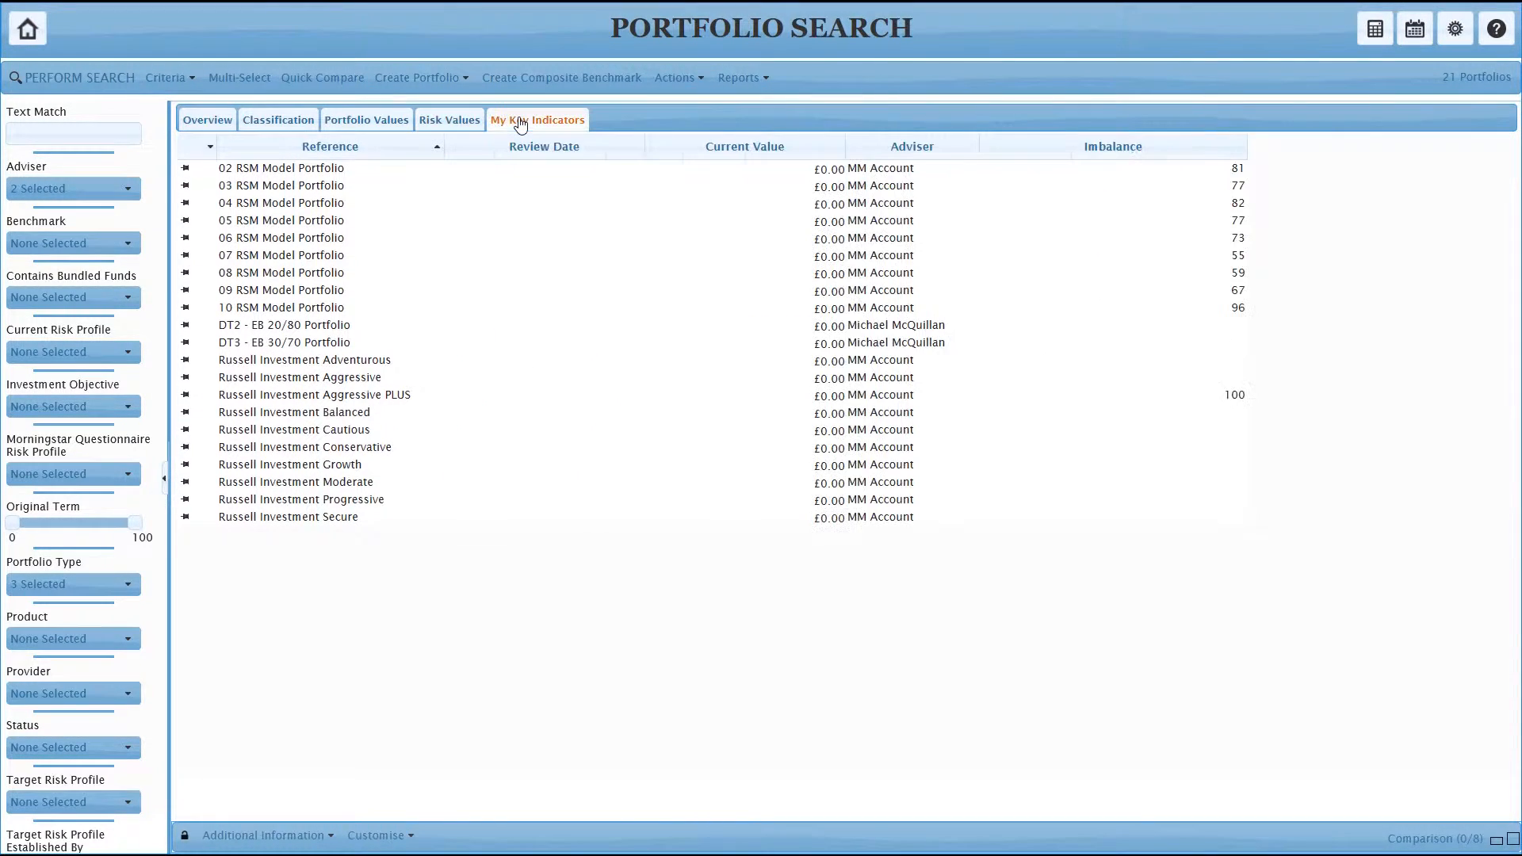
left_click(208, 121)
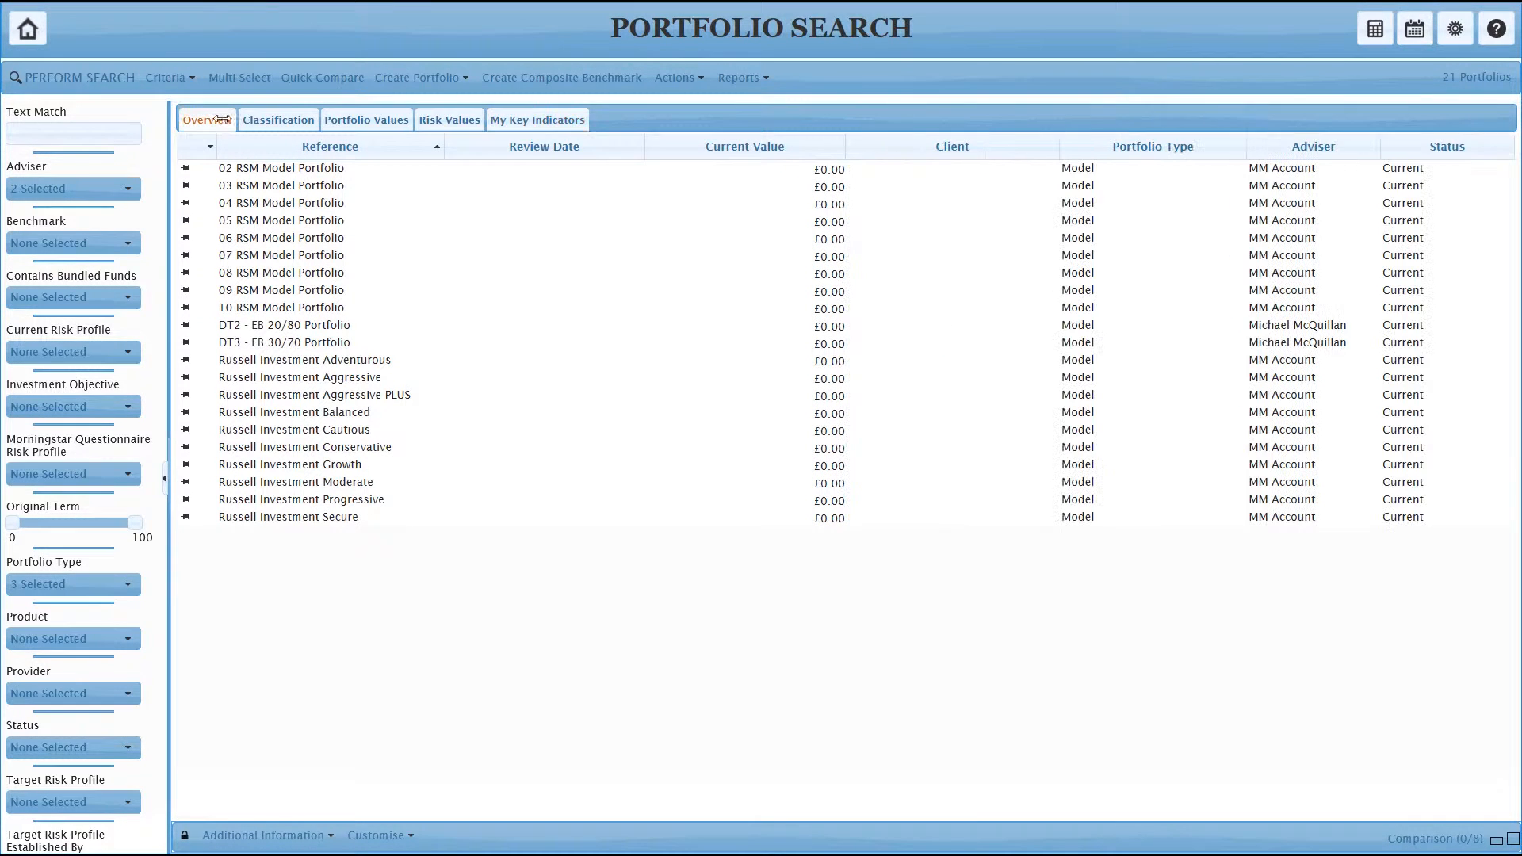
- Compare the Russell Investment Balanced and Russell Investment Cautious portfolios with Quick Compare, and return to the full portfolio list
left_click(347, 413)
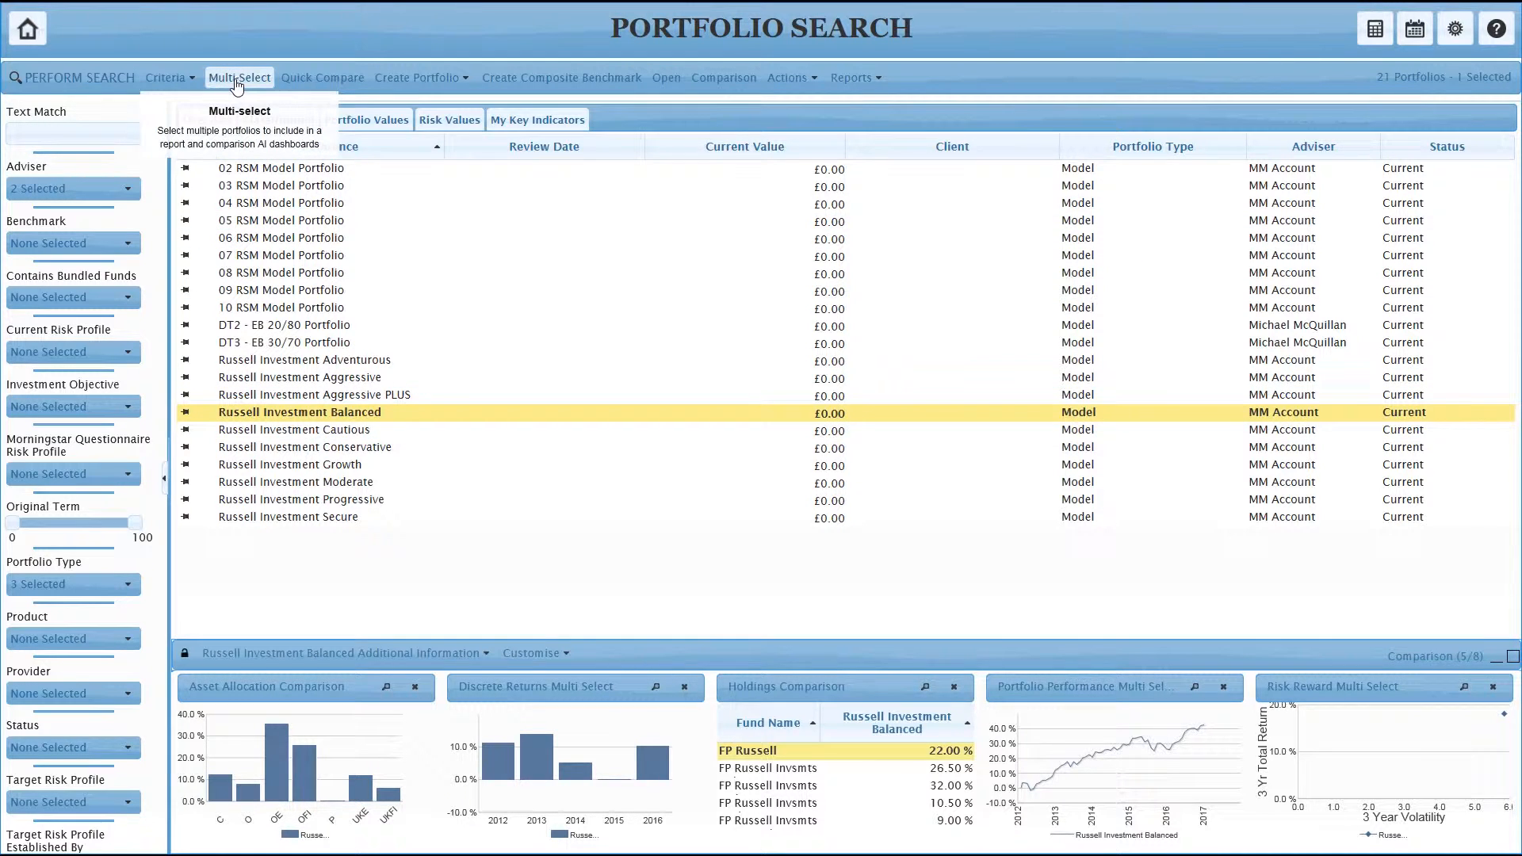
left_click(339, 430, "ctrl")
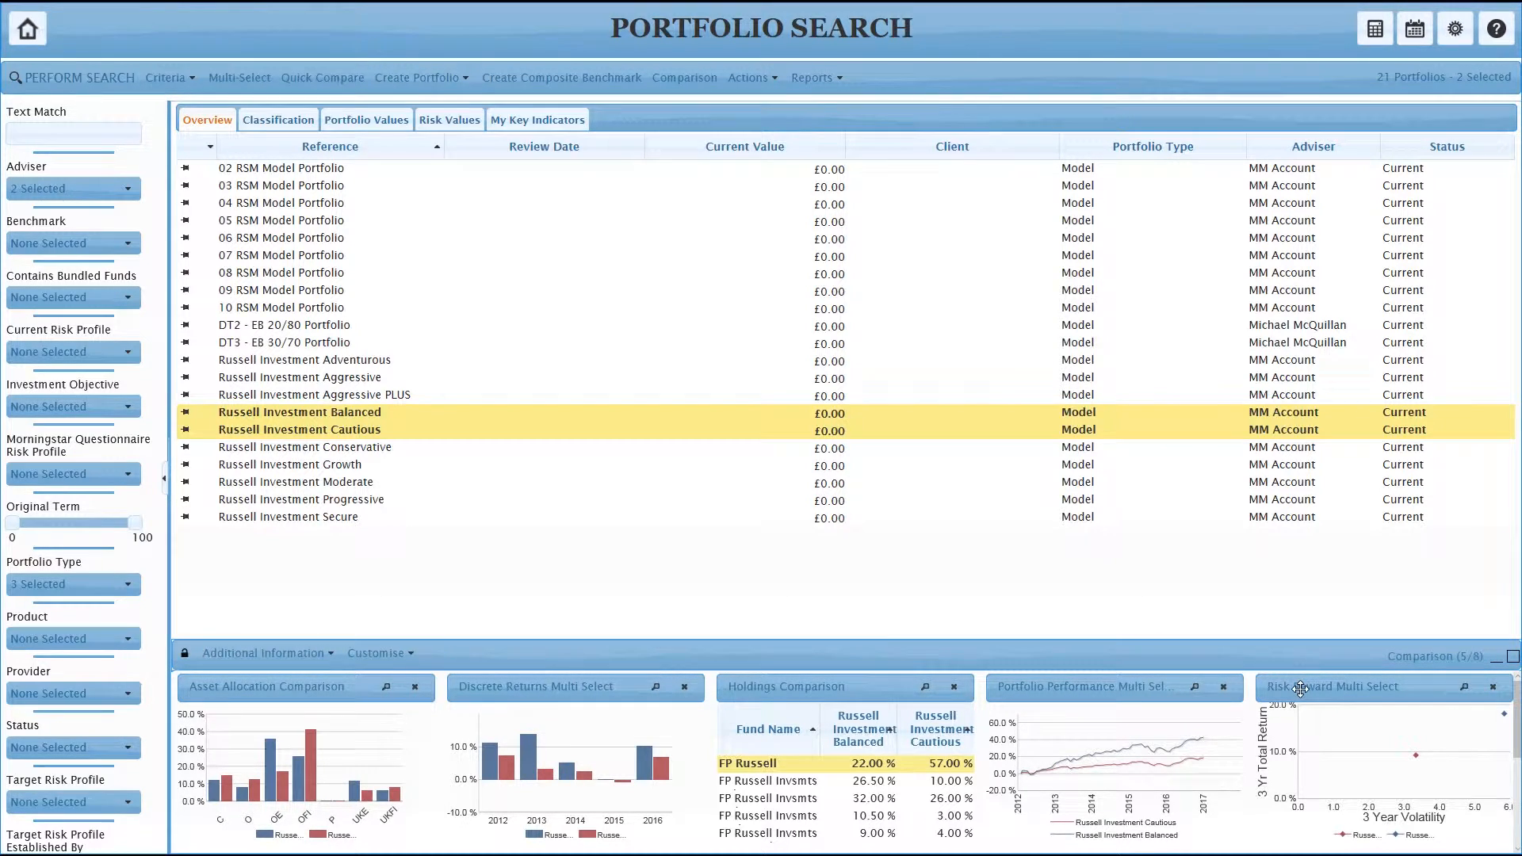
left_click(252, 655)
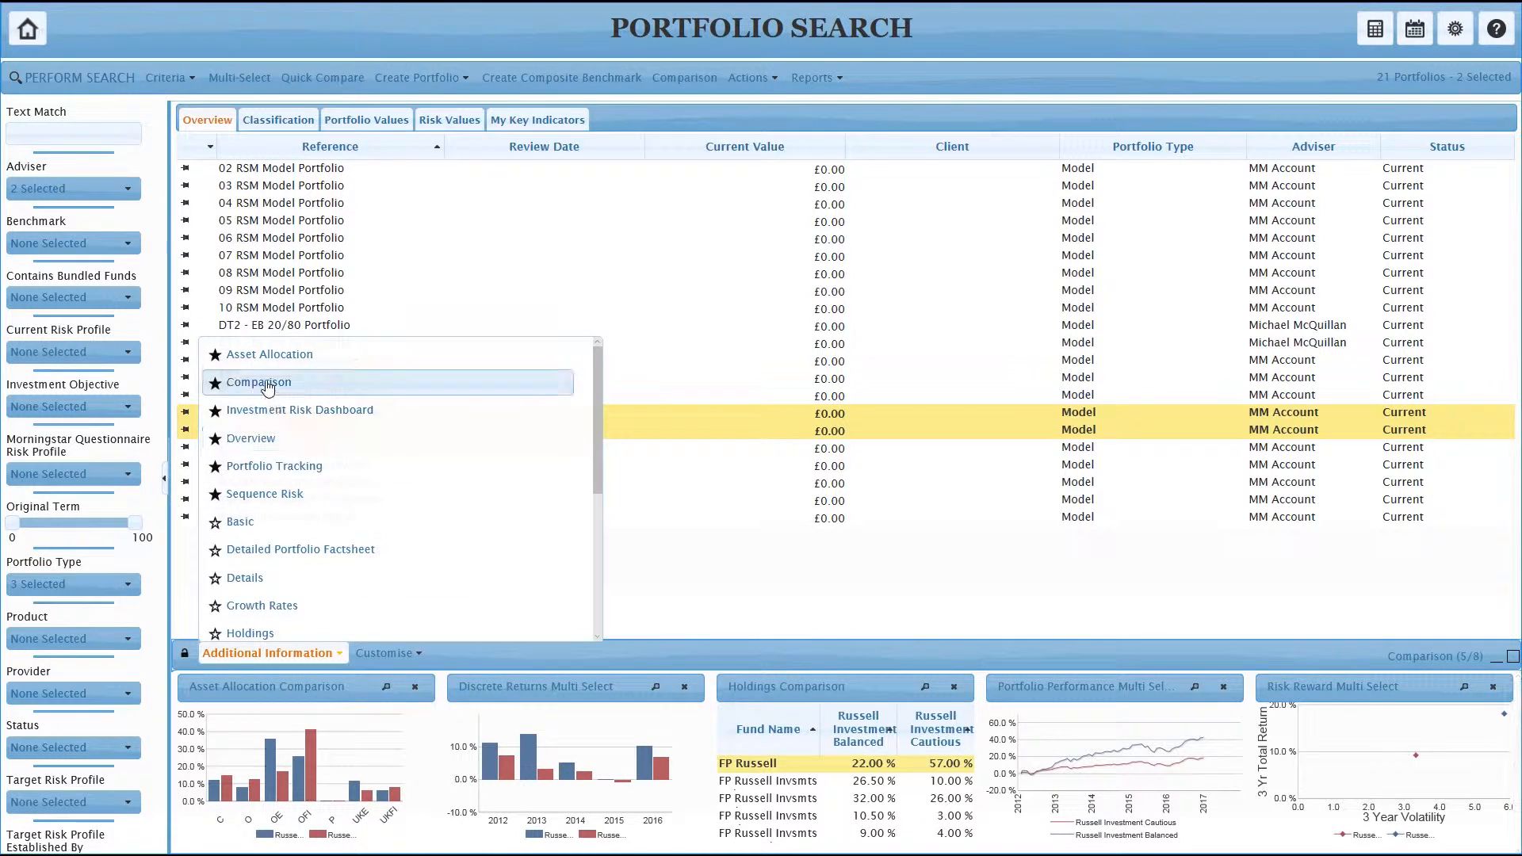
left_click(295, 652)
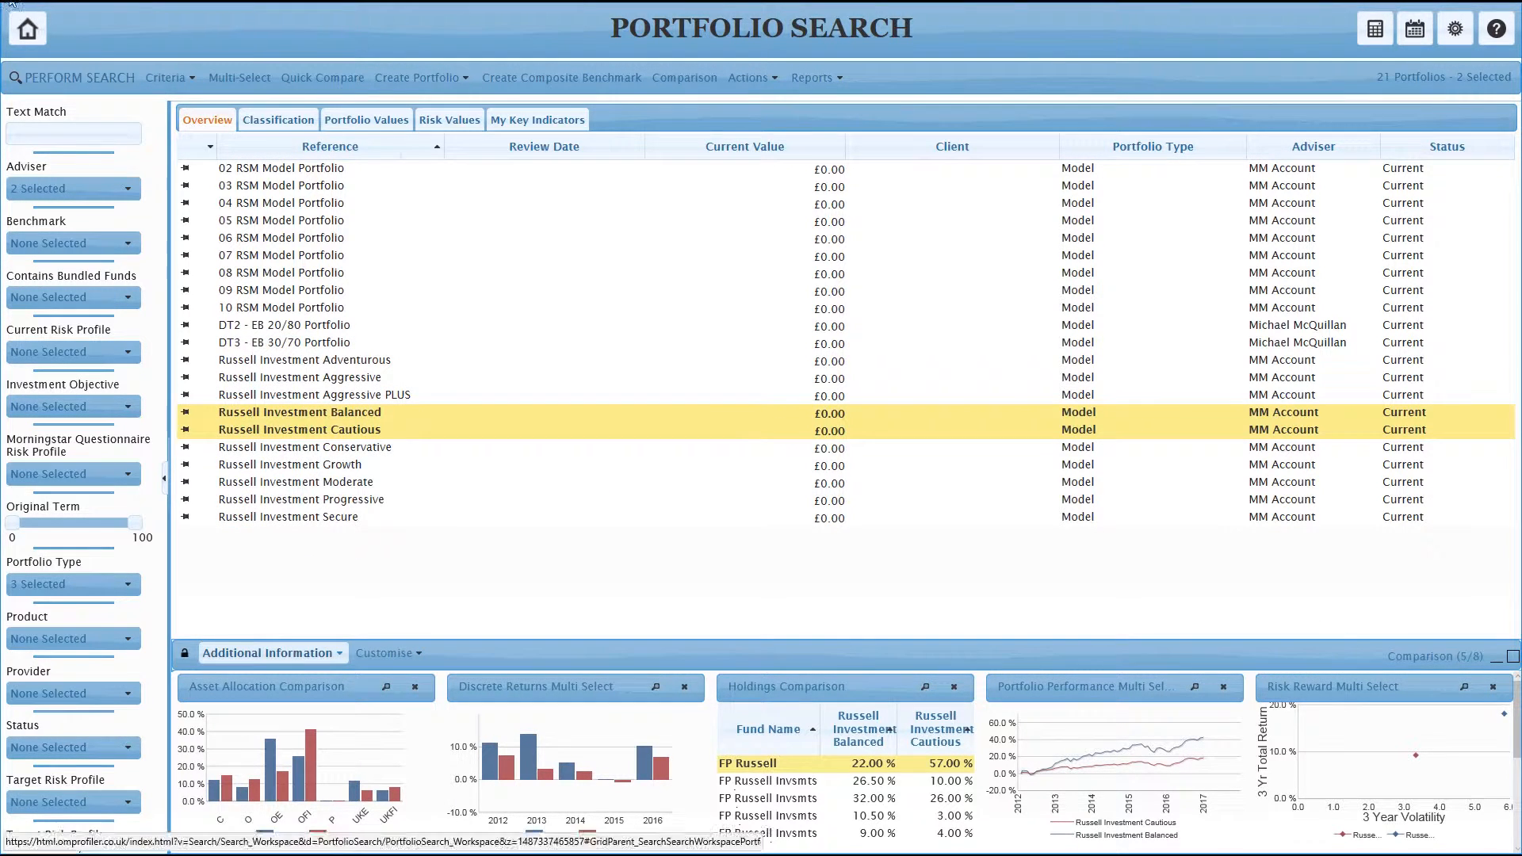
left_click(305, 82)
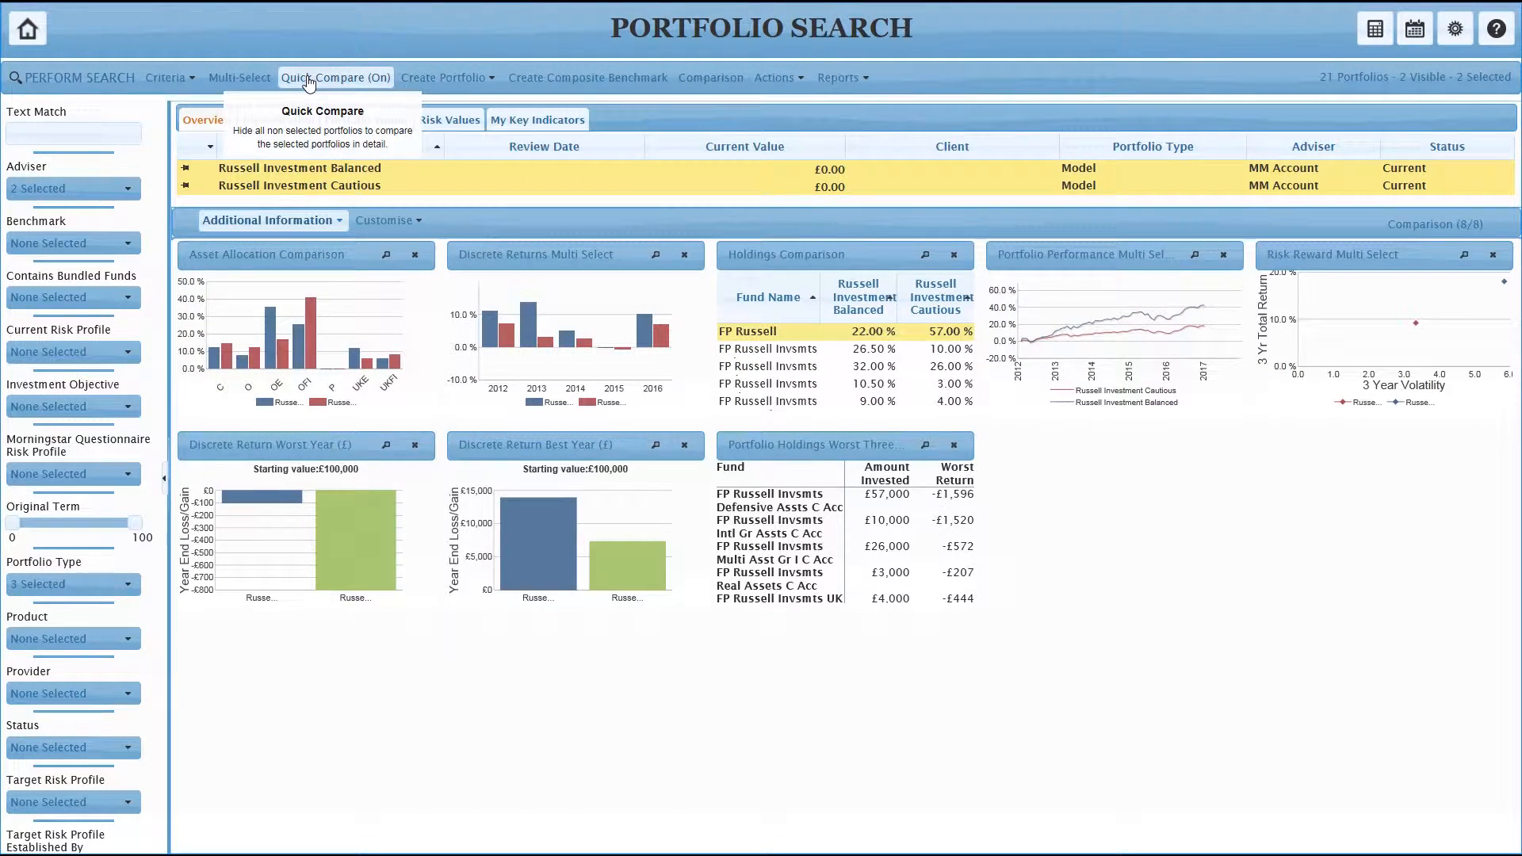
left_click(309, 81)
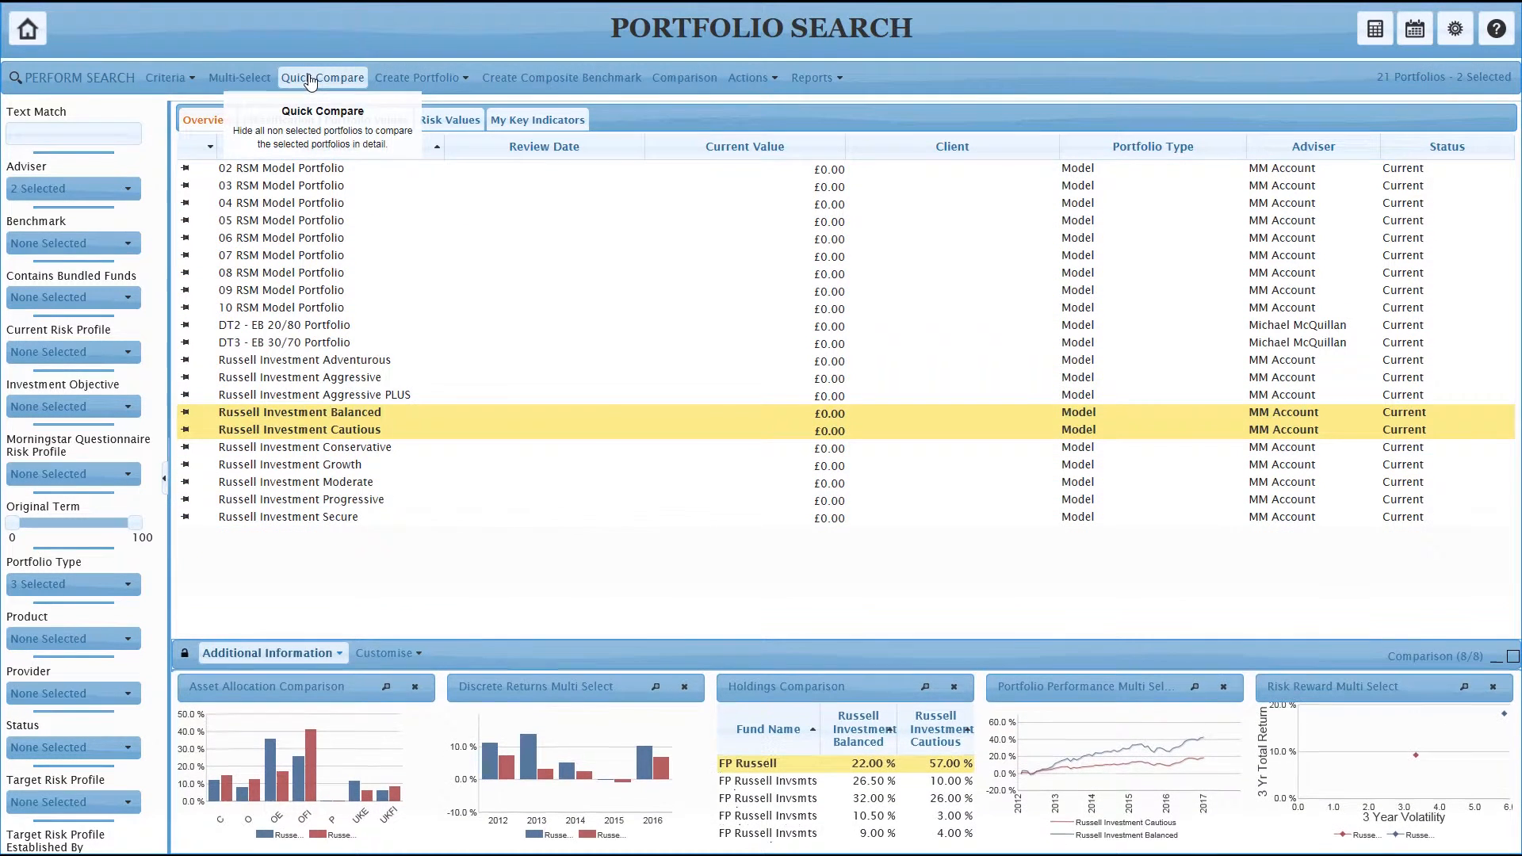
- Create a new model portfolio with the reference "My Balanced Portfolio"
left_click(420, 79)
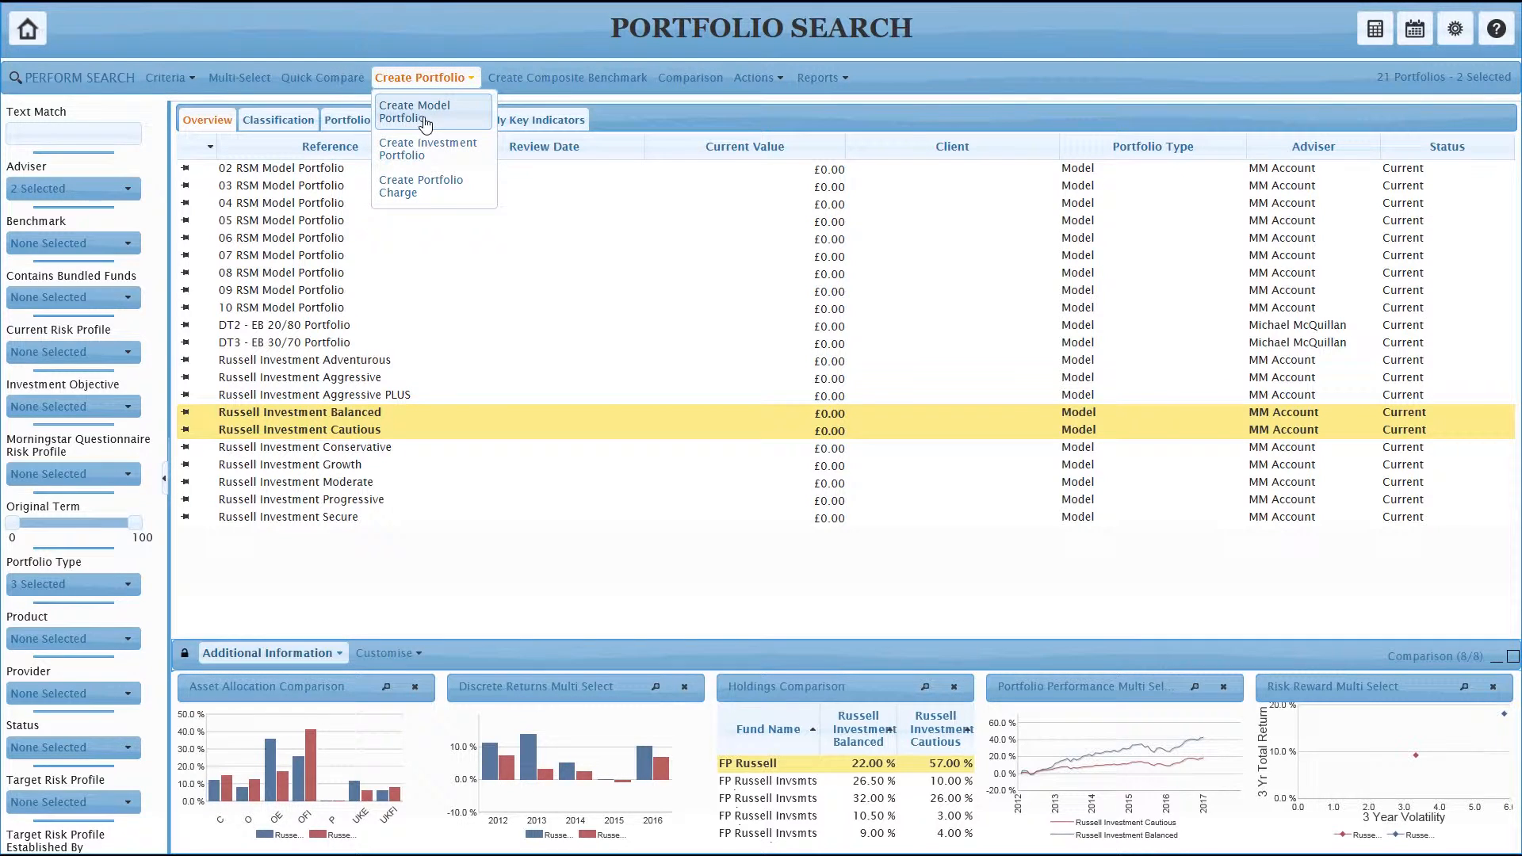
left_click(428, 119)
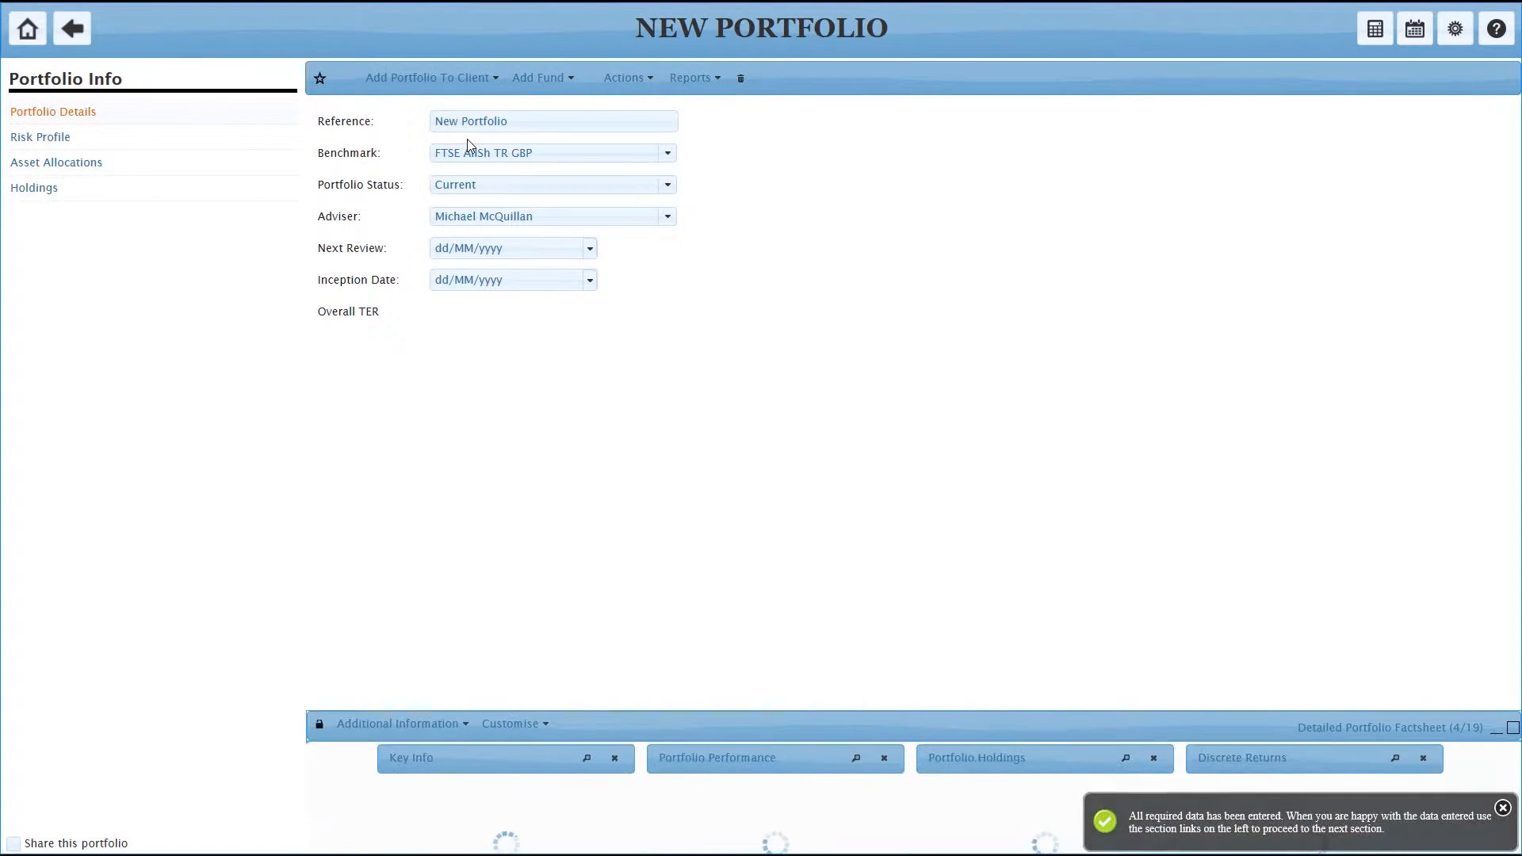
left_click(528, 122)
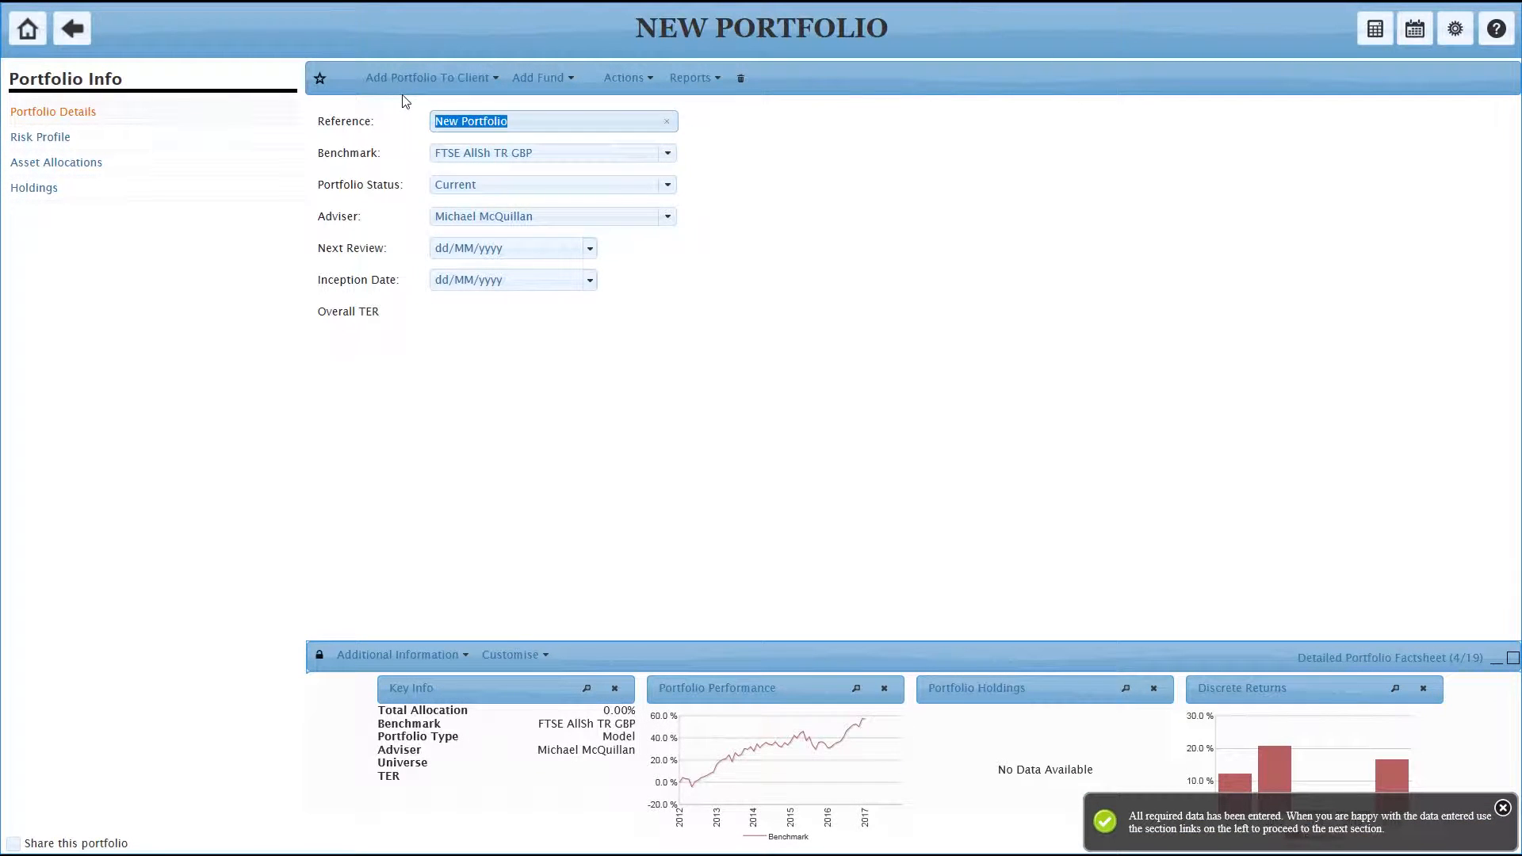
type("My Balanc")
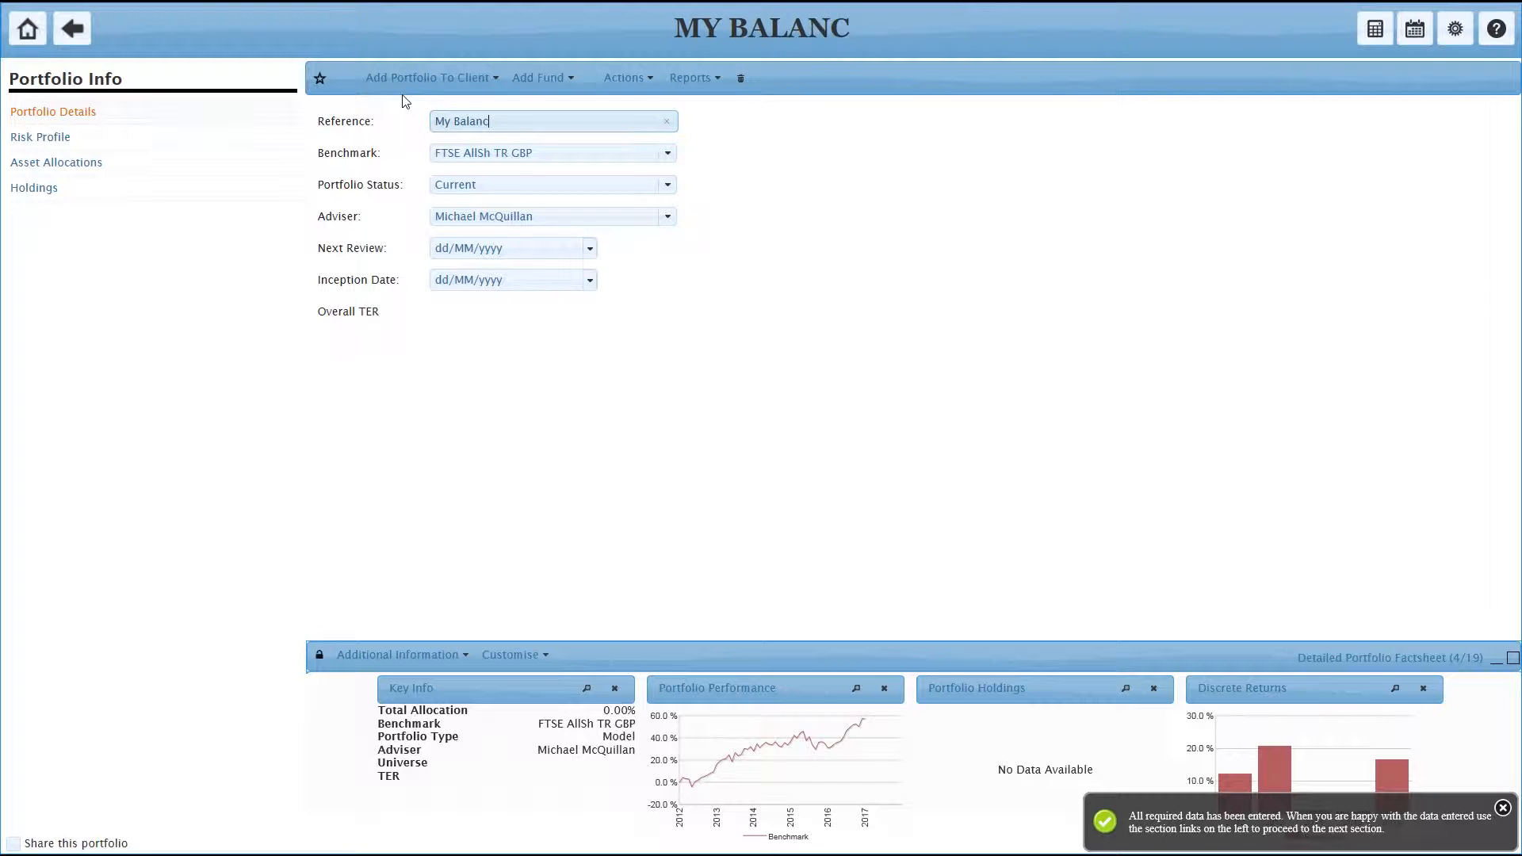
type("ed Portfolio")
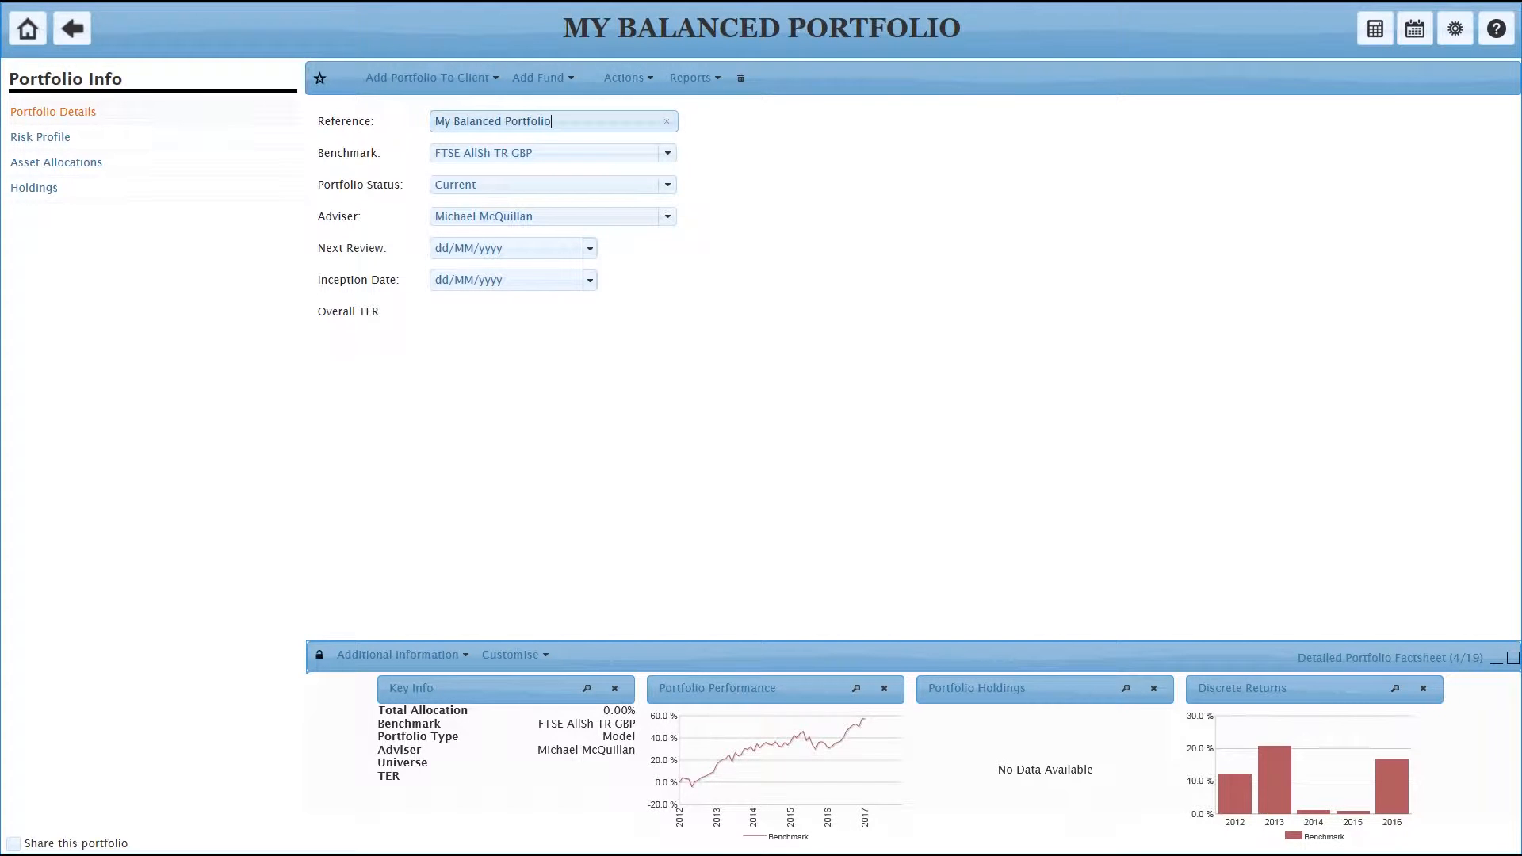
- Review the target risk profile options available for the new portfolio
left_click(30, 141)
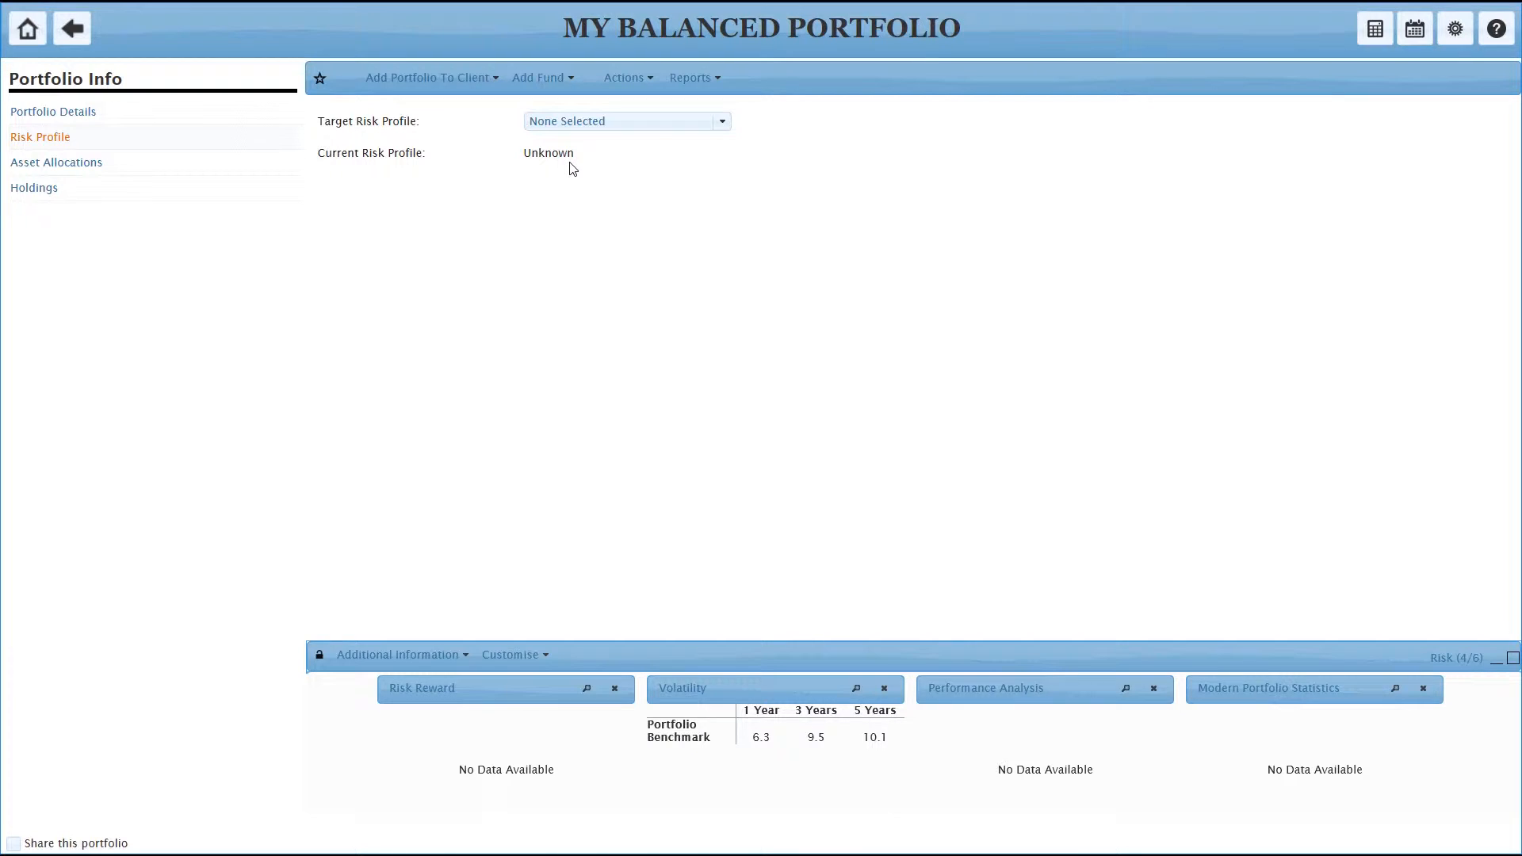
left_click(722, 123)
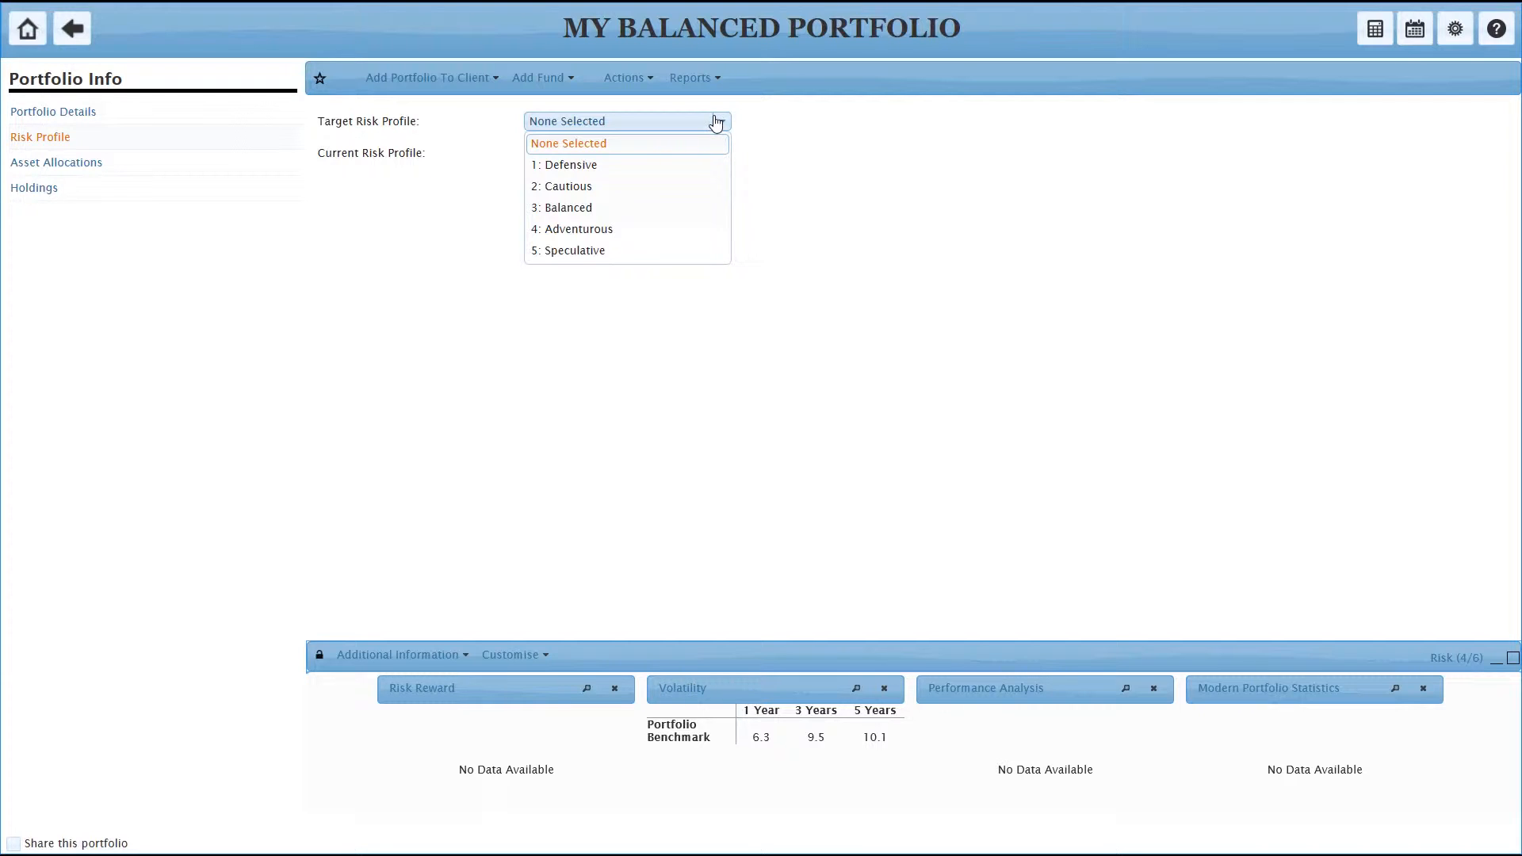
left_click(716, 123)
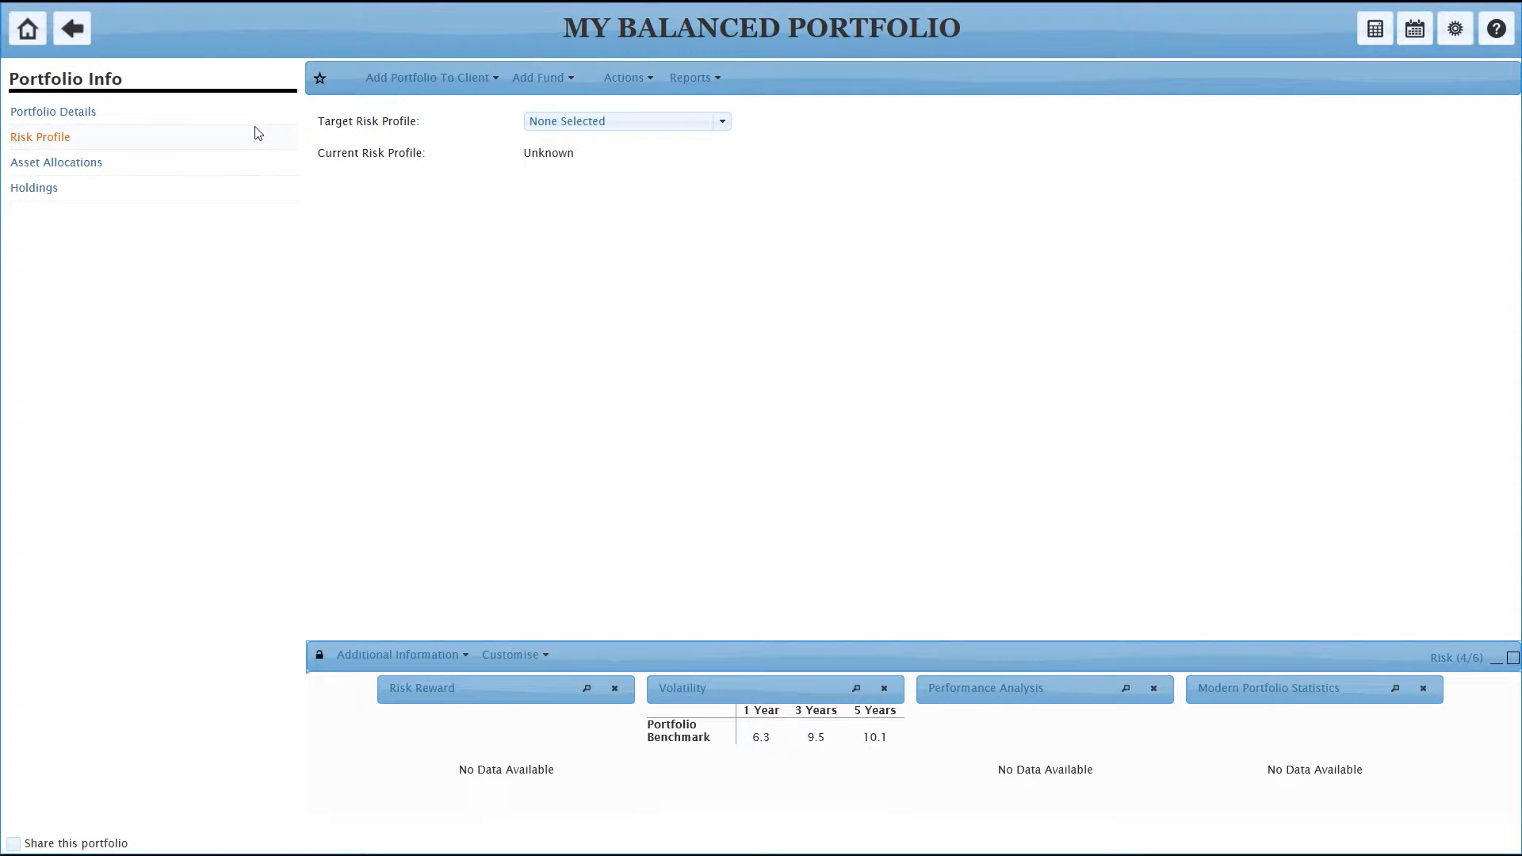
- Fill in an asset allocation row with the tiers Equity, UK Equity and UK Small Cap Equity, without adding it
left_click(90, 169)
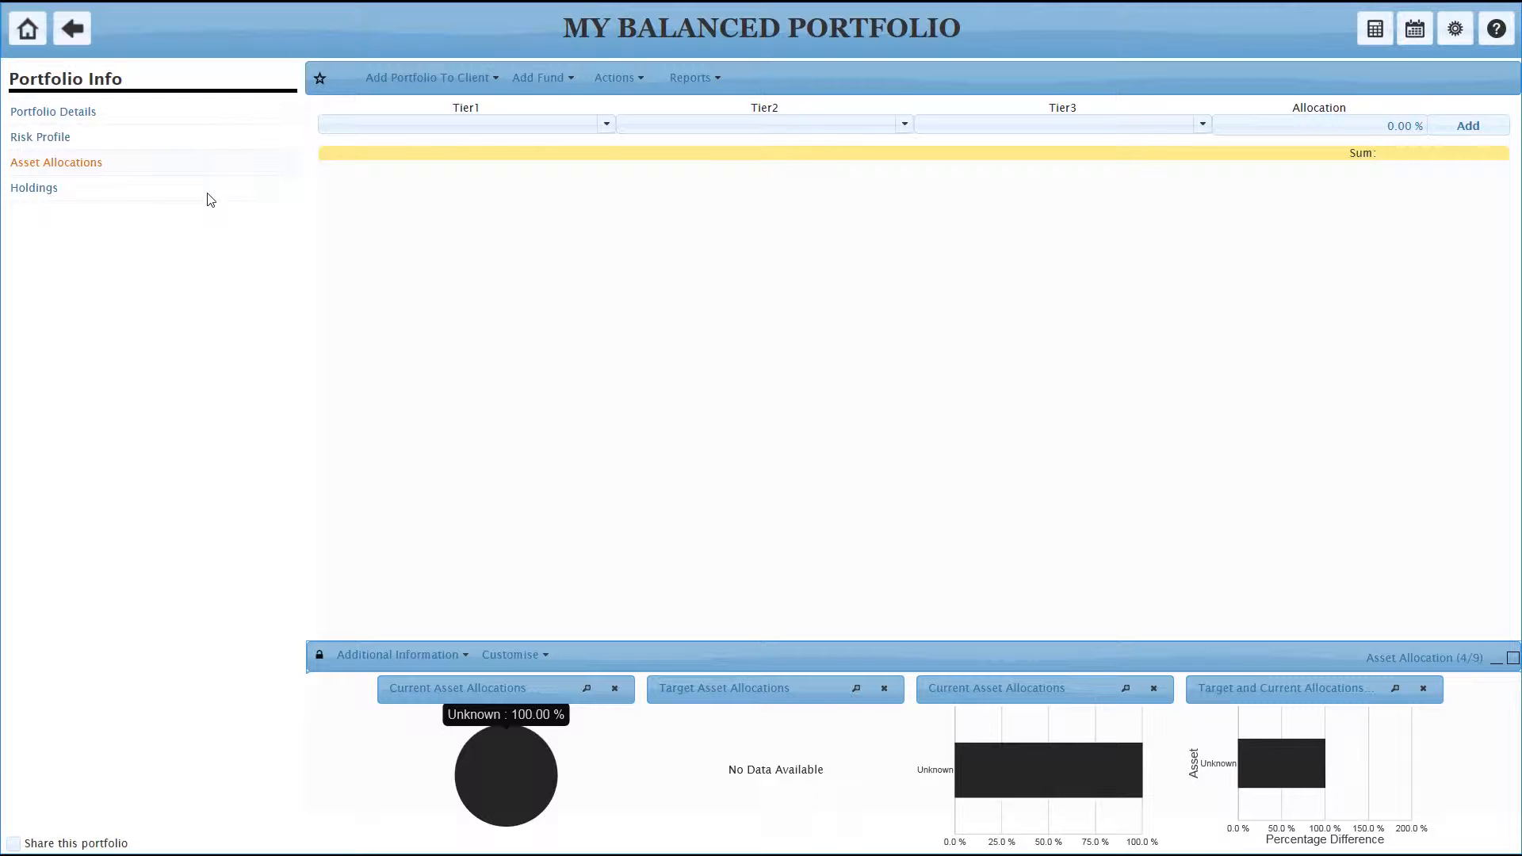
left_click(605, 126)
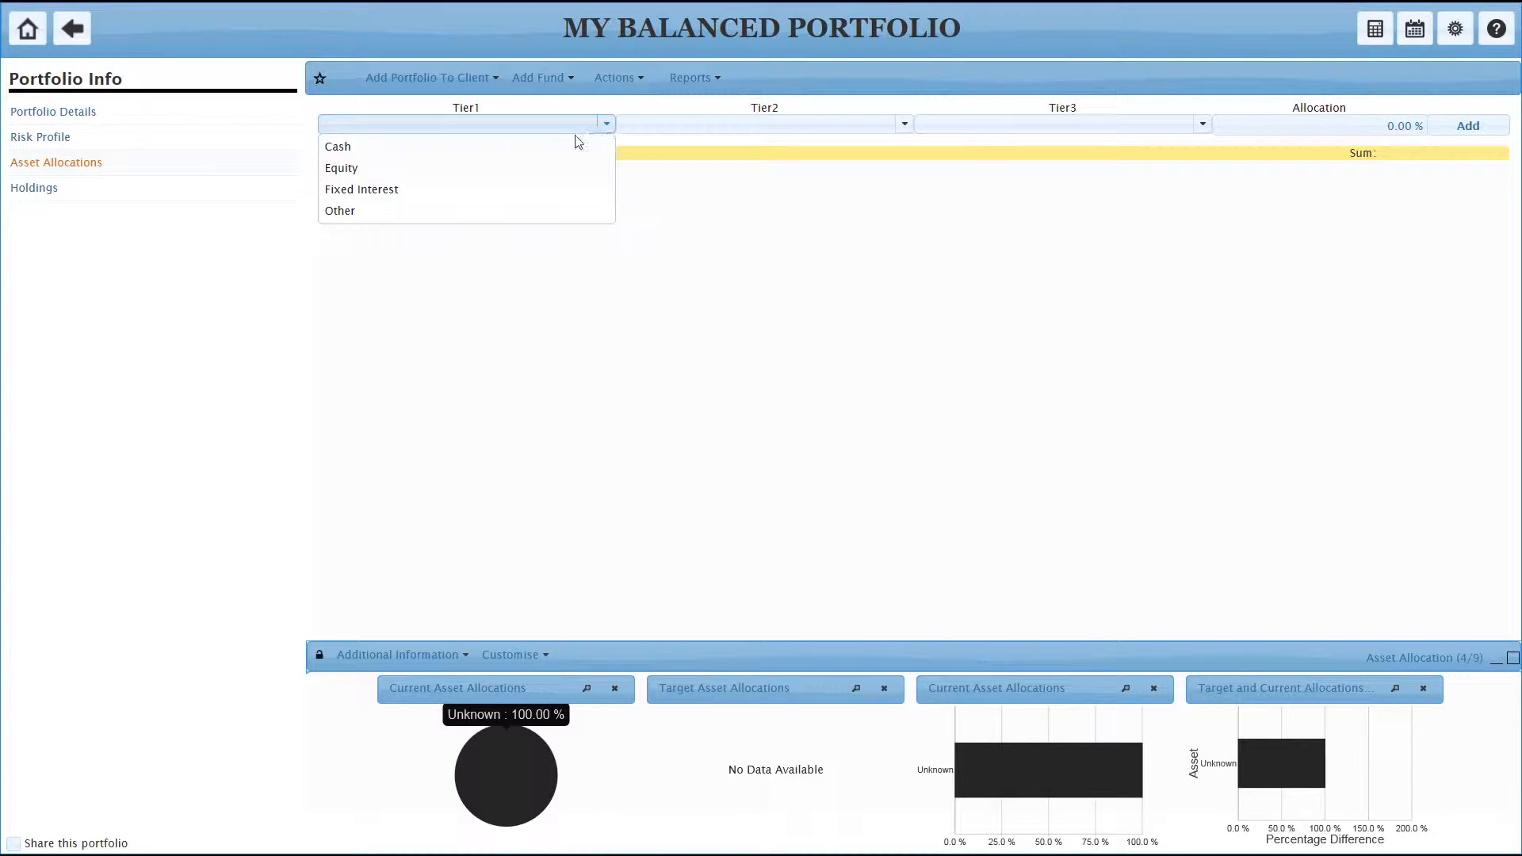
left_click(549, 180)
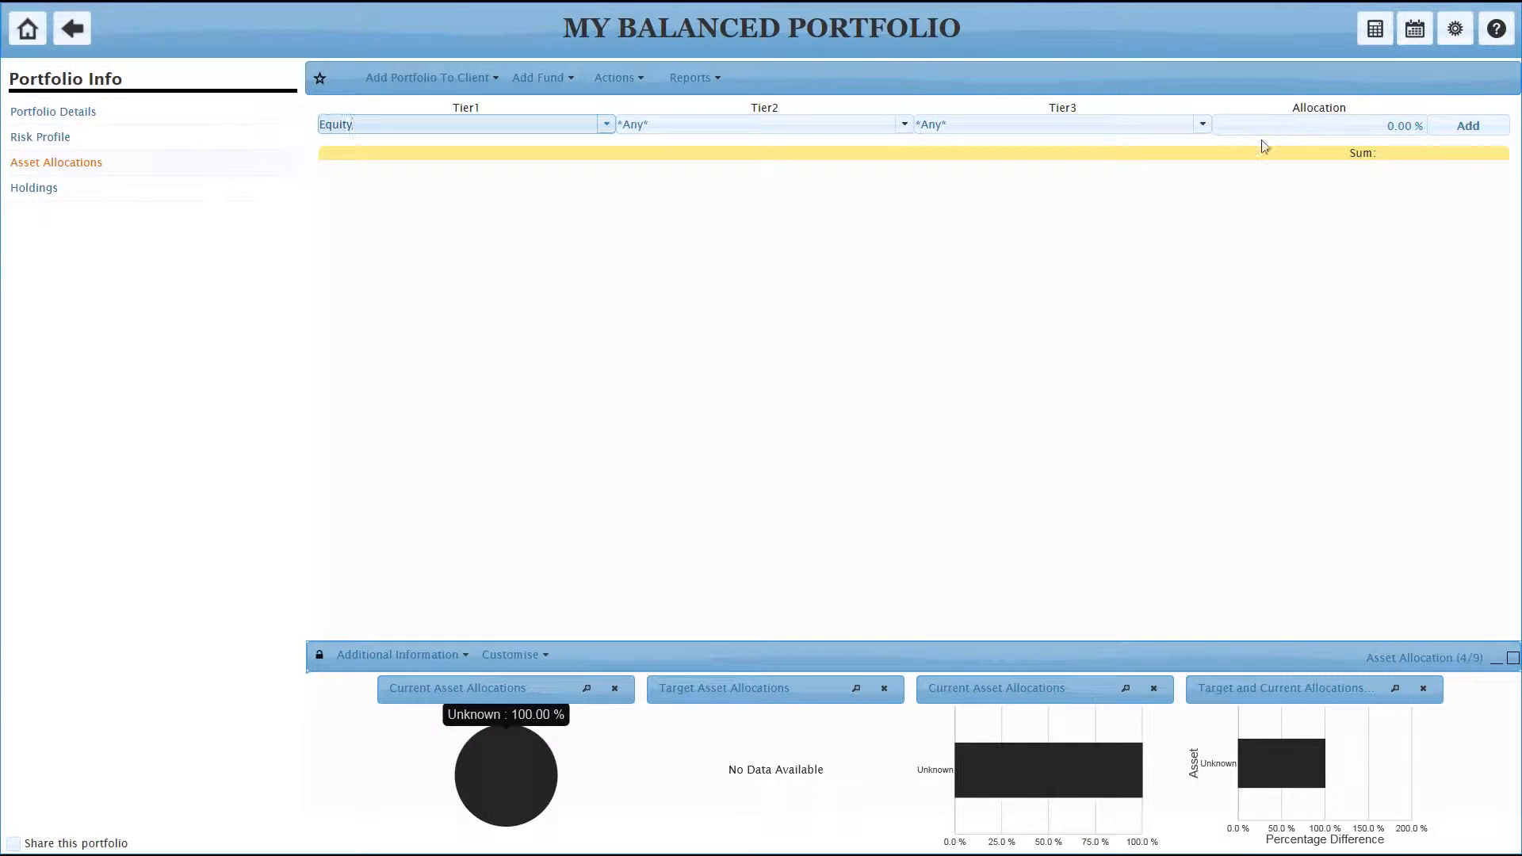
left_click(903, 124)
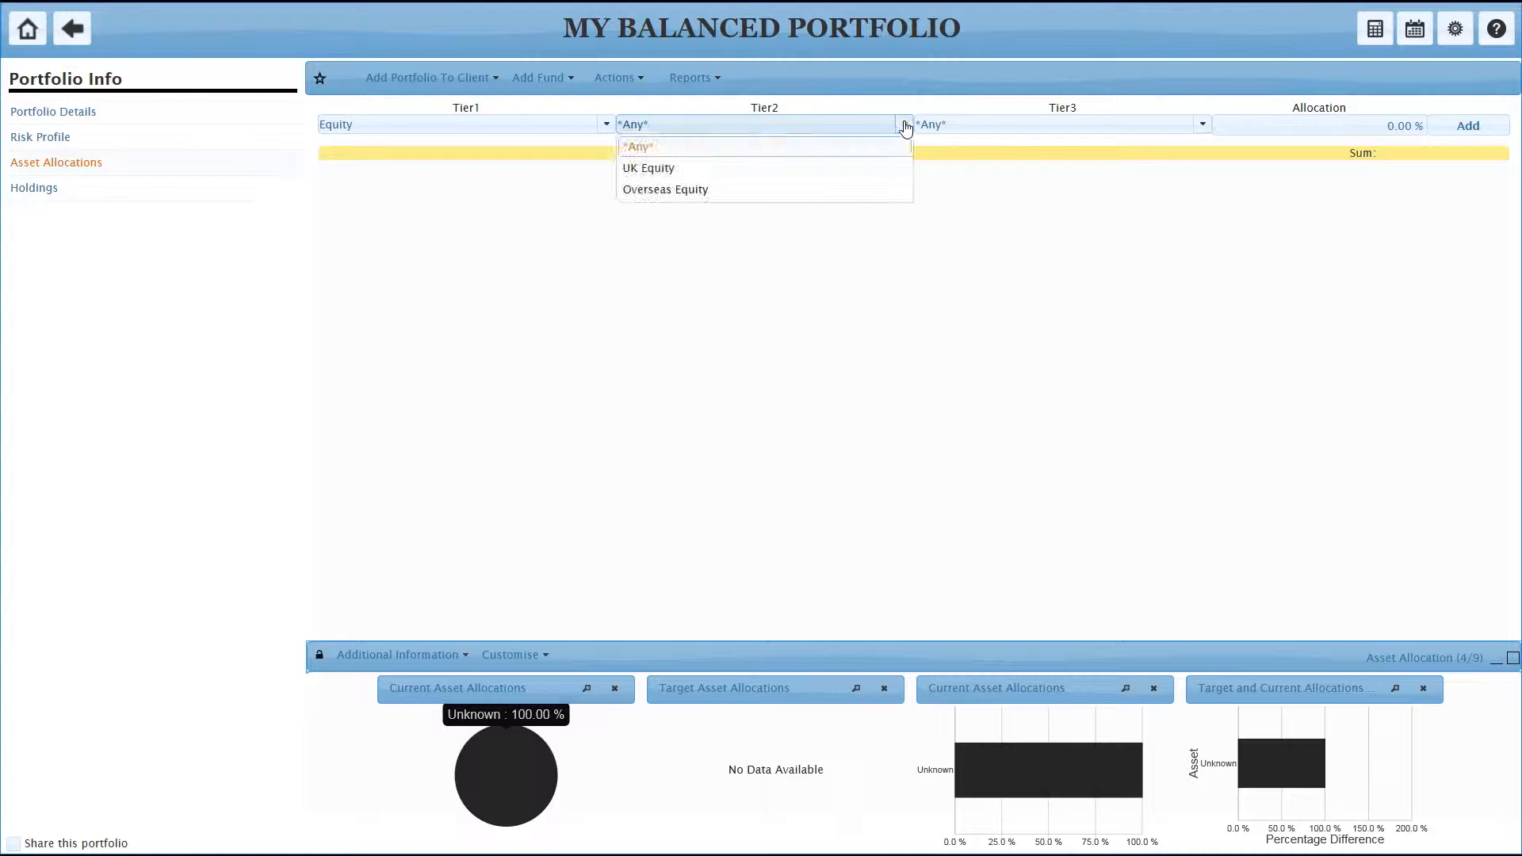
left_click(824, 167)
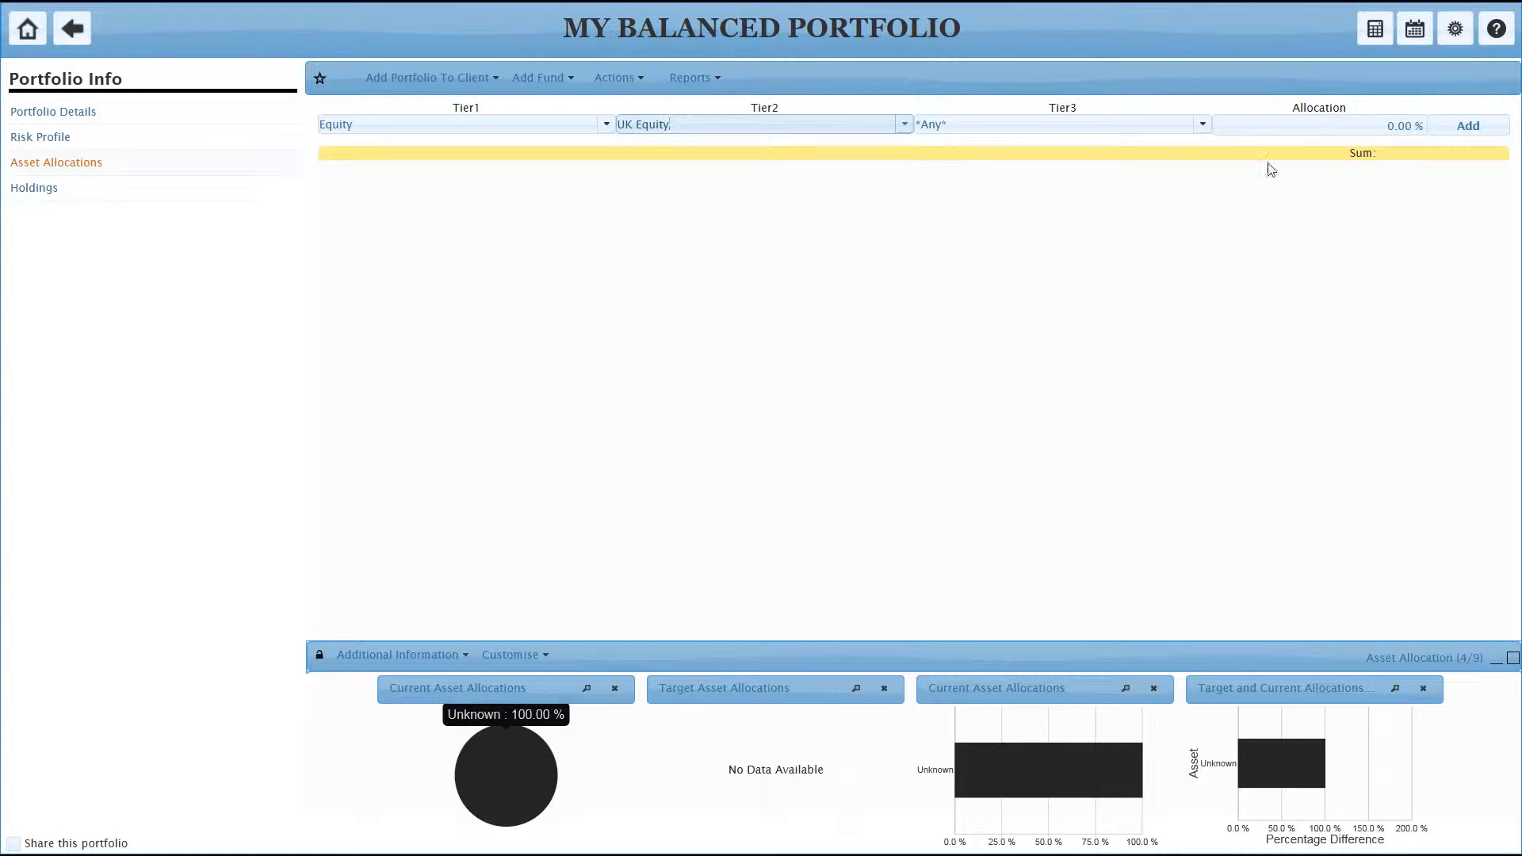
left_click(1203, 127)
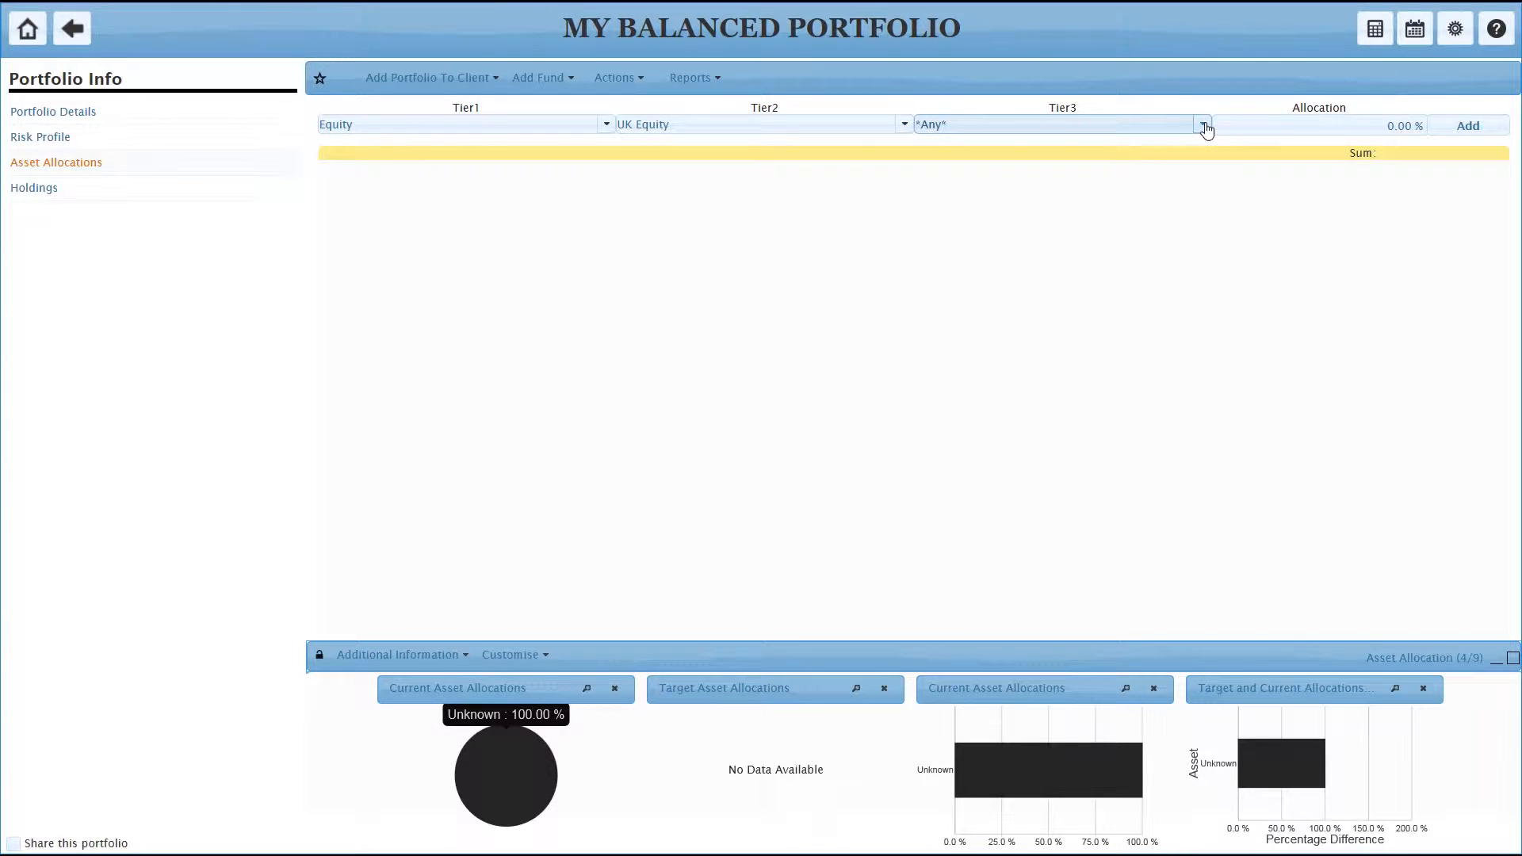
left_click(1205, 127)
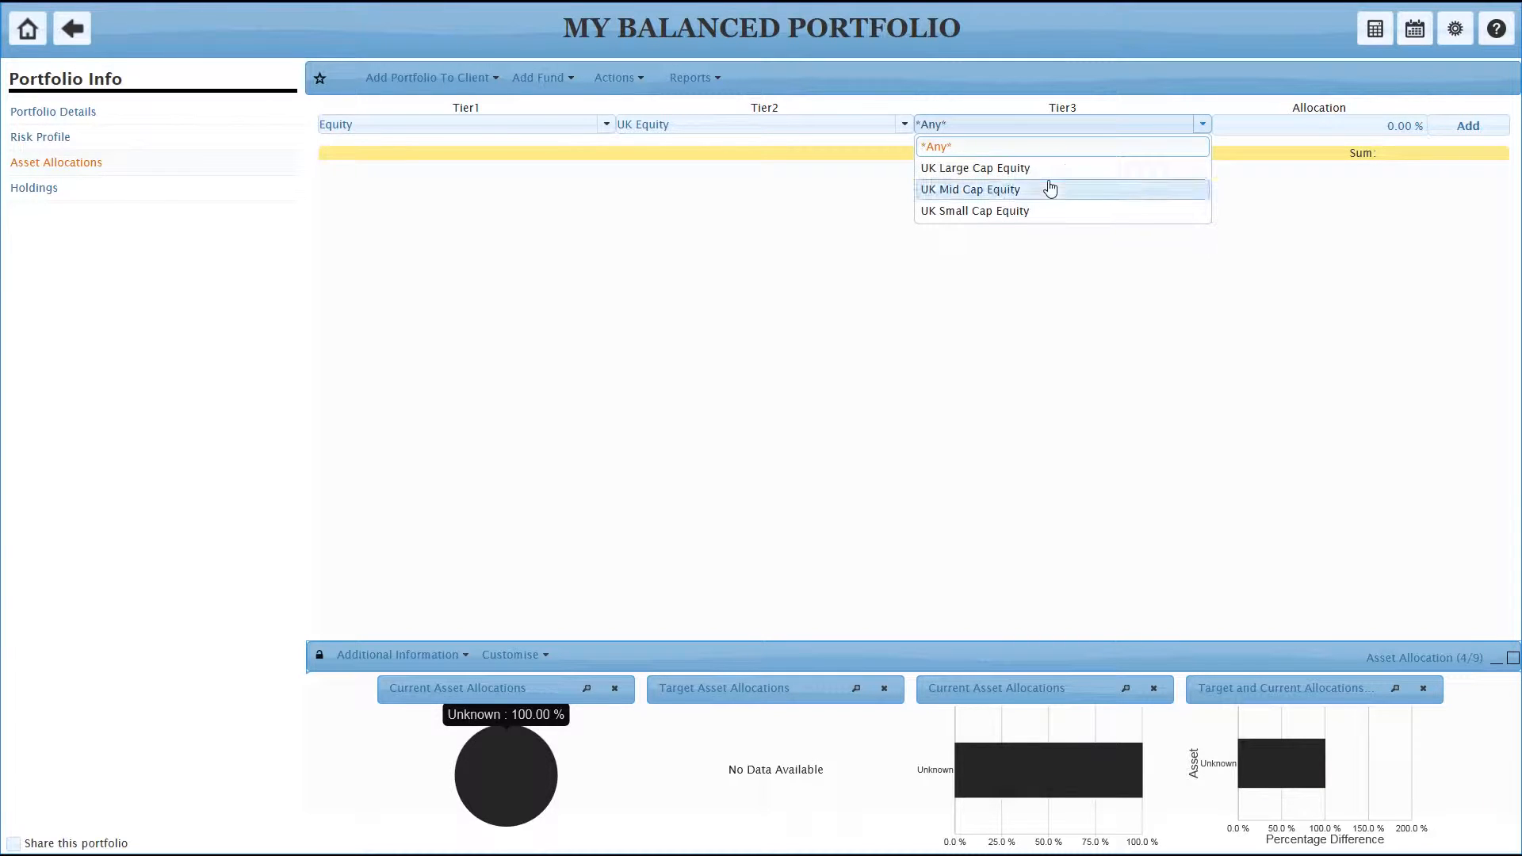
left_click(1068, 211)
left_click(1316, 129)
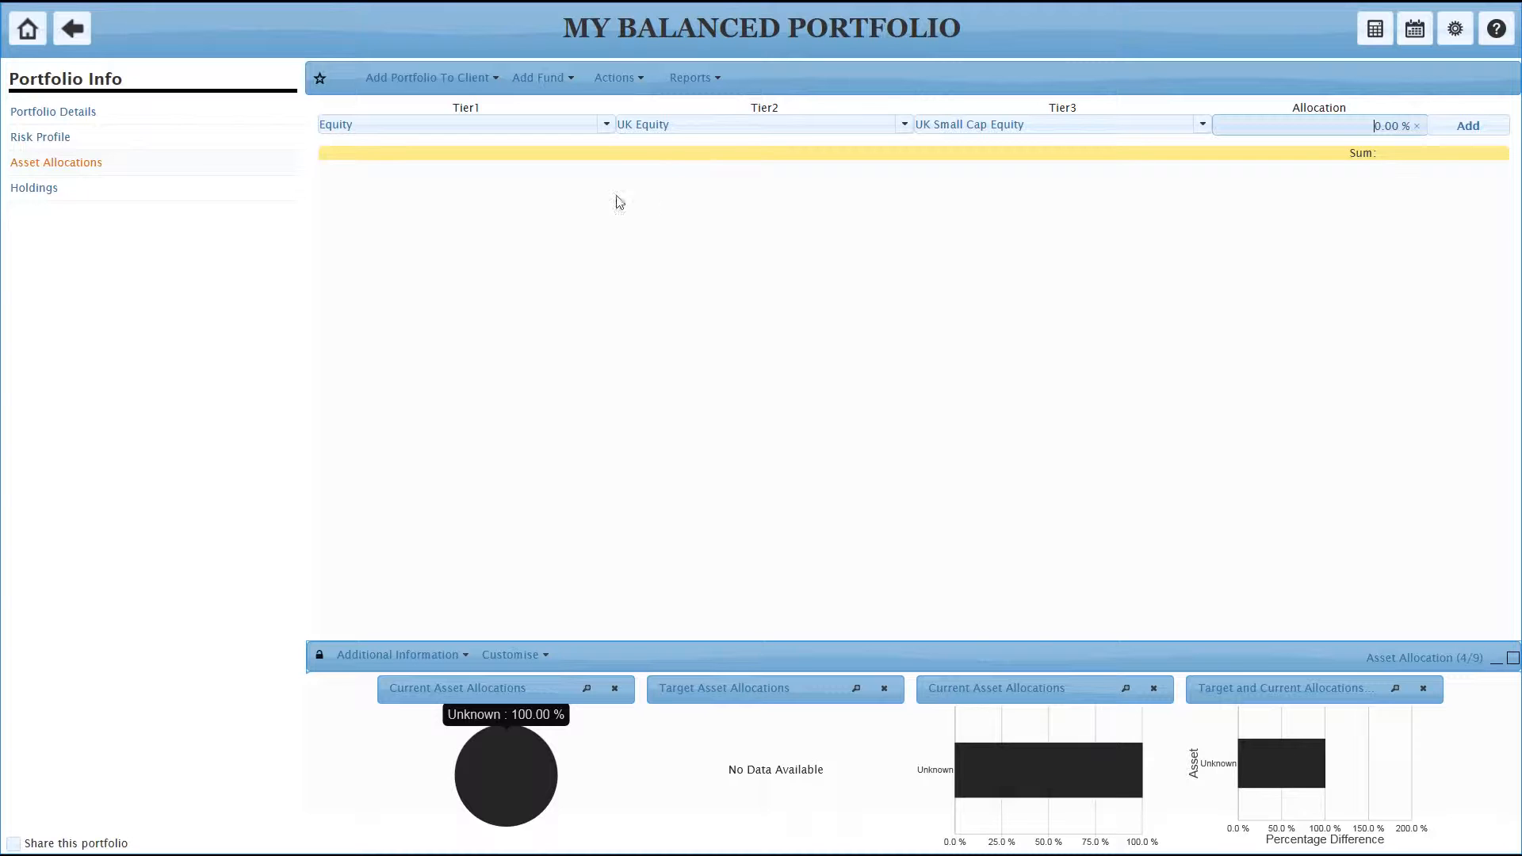
- From the portfolio's holdings, research funds by criteria and filters, and load the existing fund list My Approved Funds
left_click(35, 188)
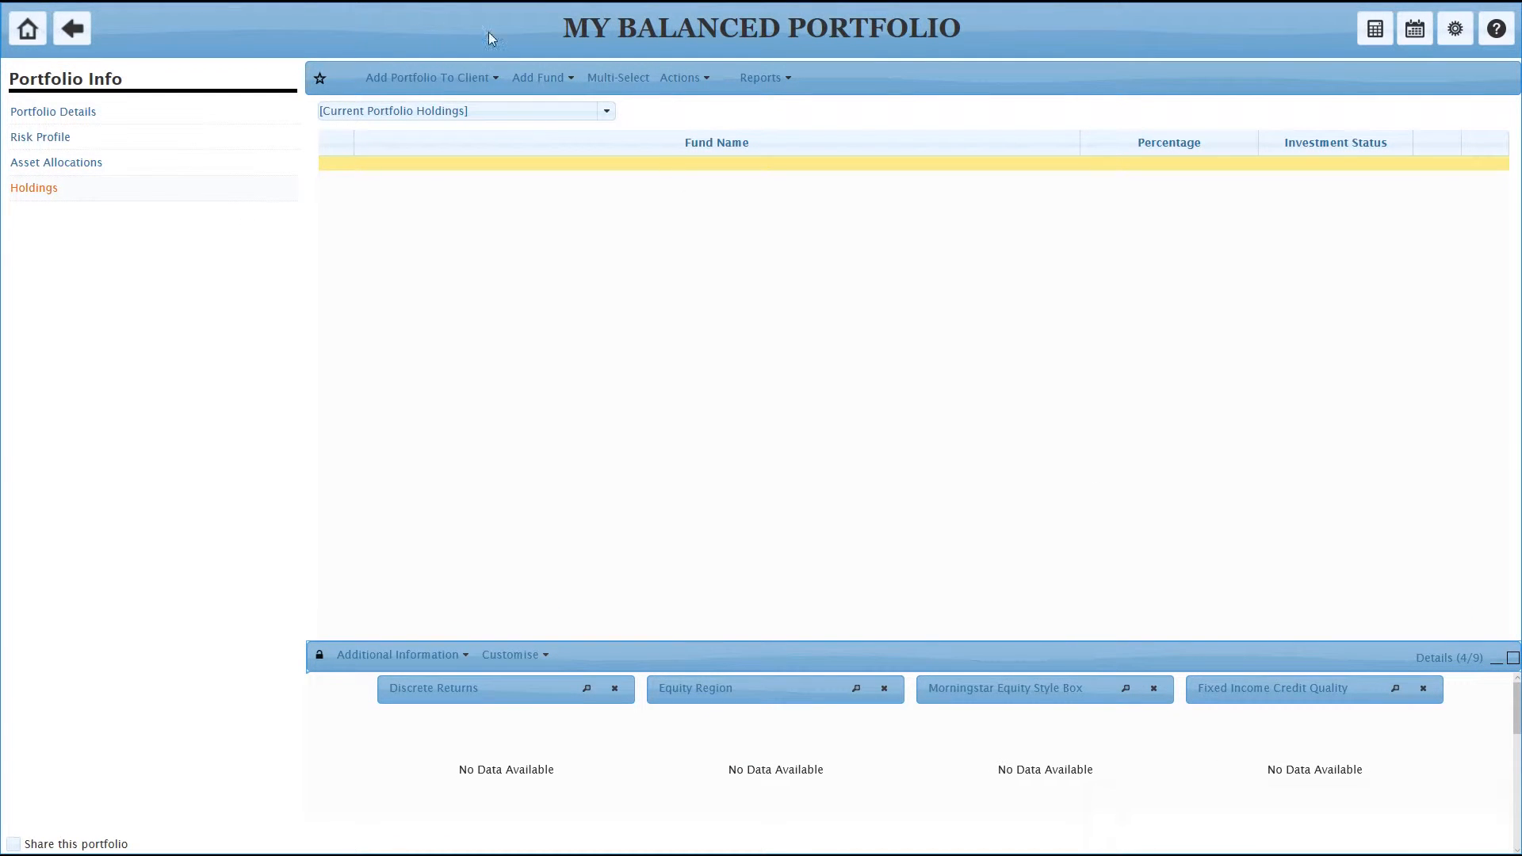
left_click(572, 82)
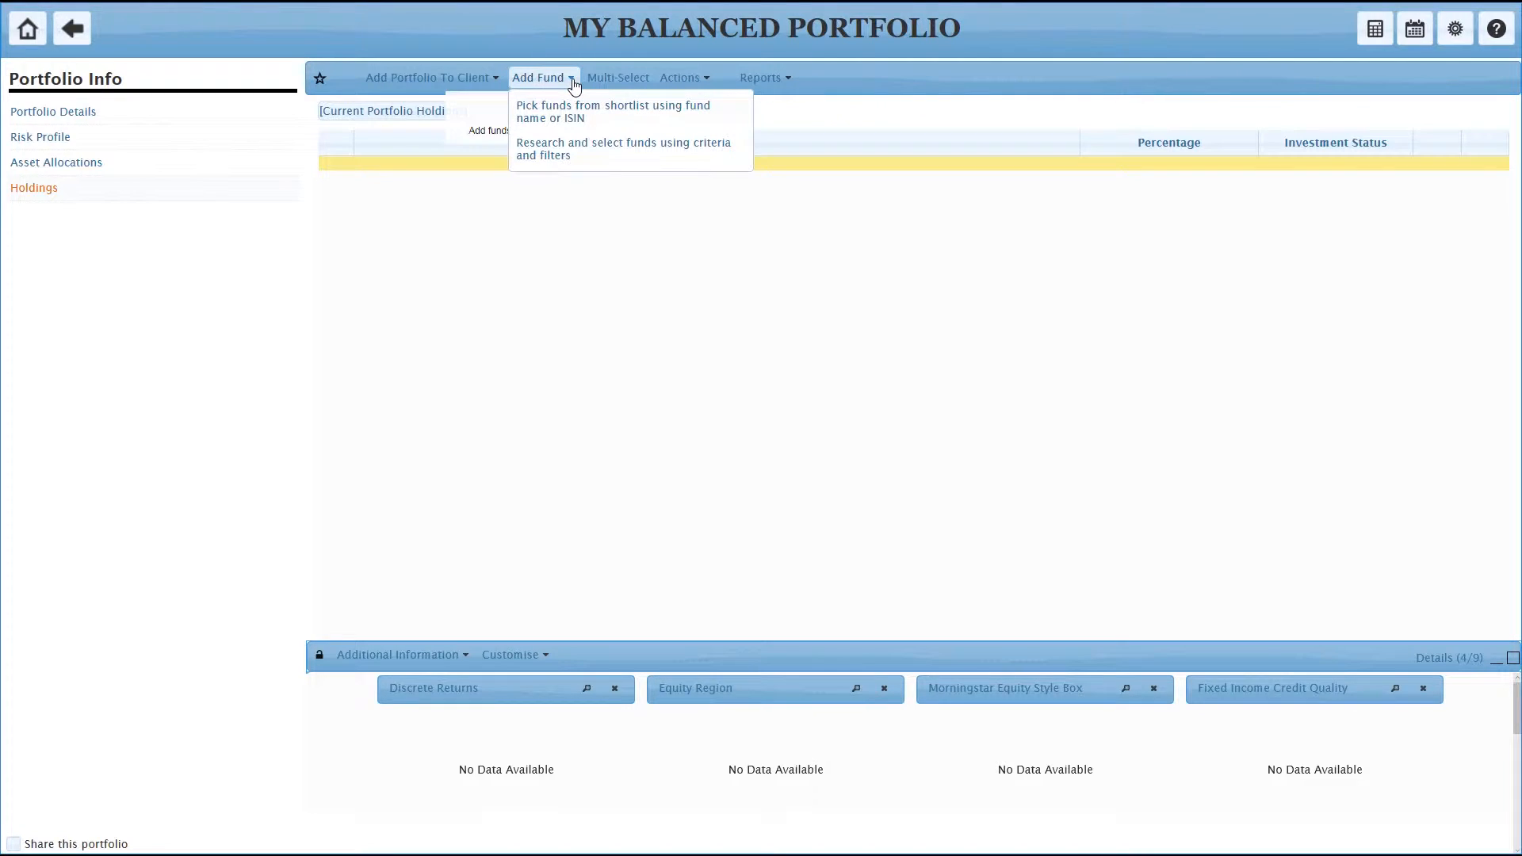
left_click(586, 149)
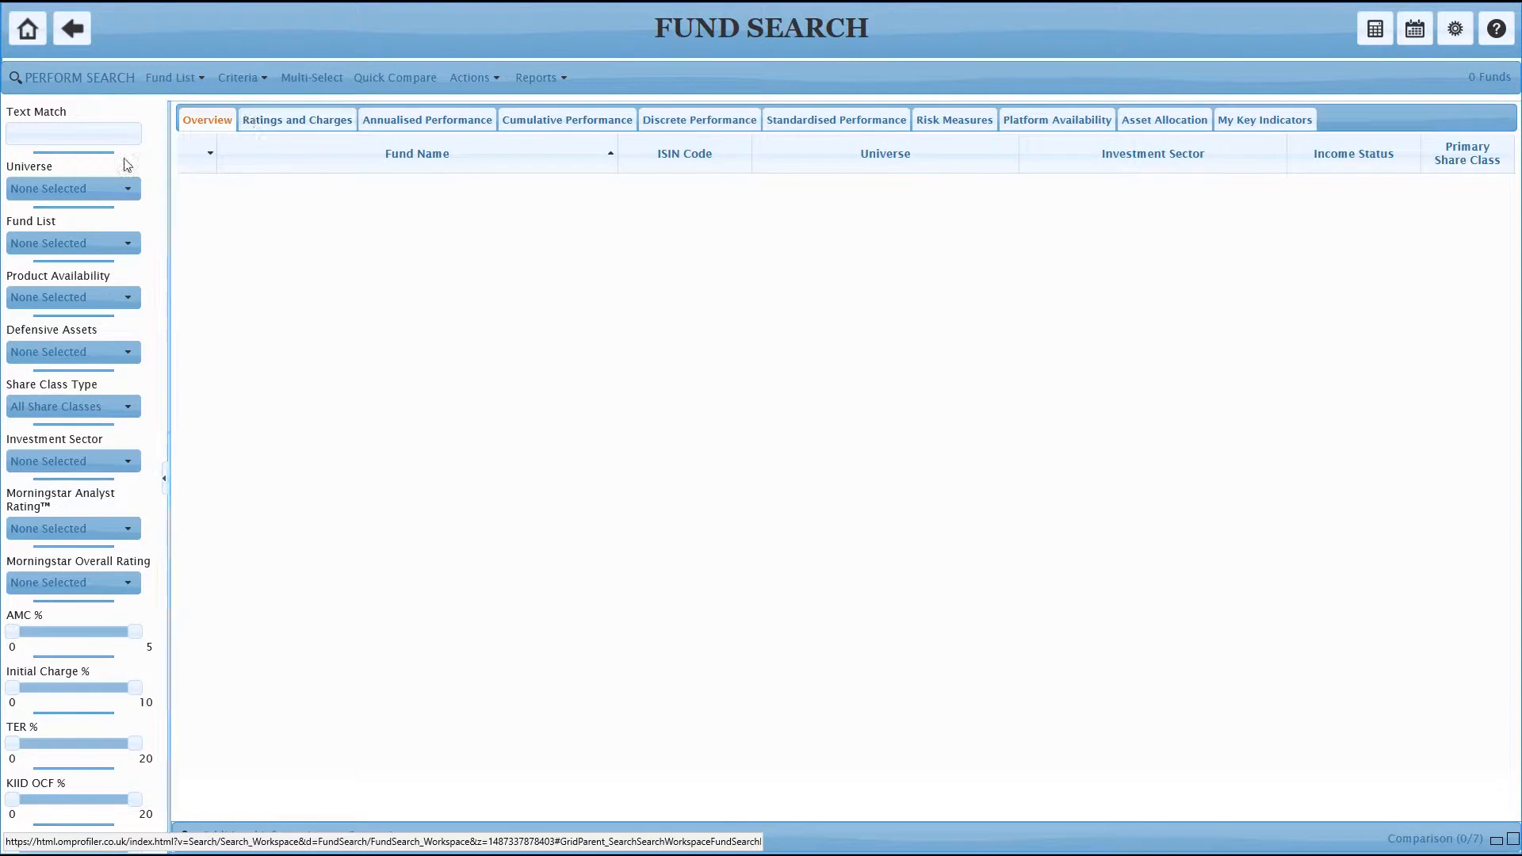
left_click(84, 141)
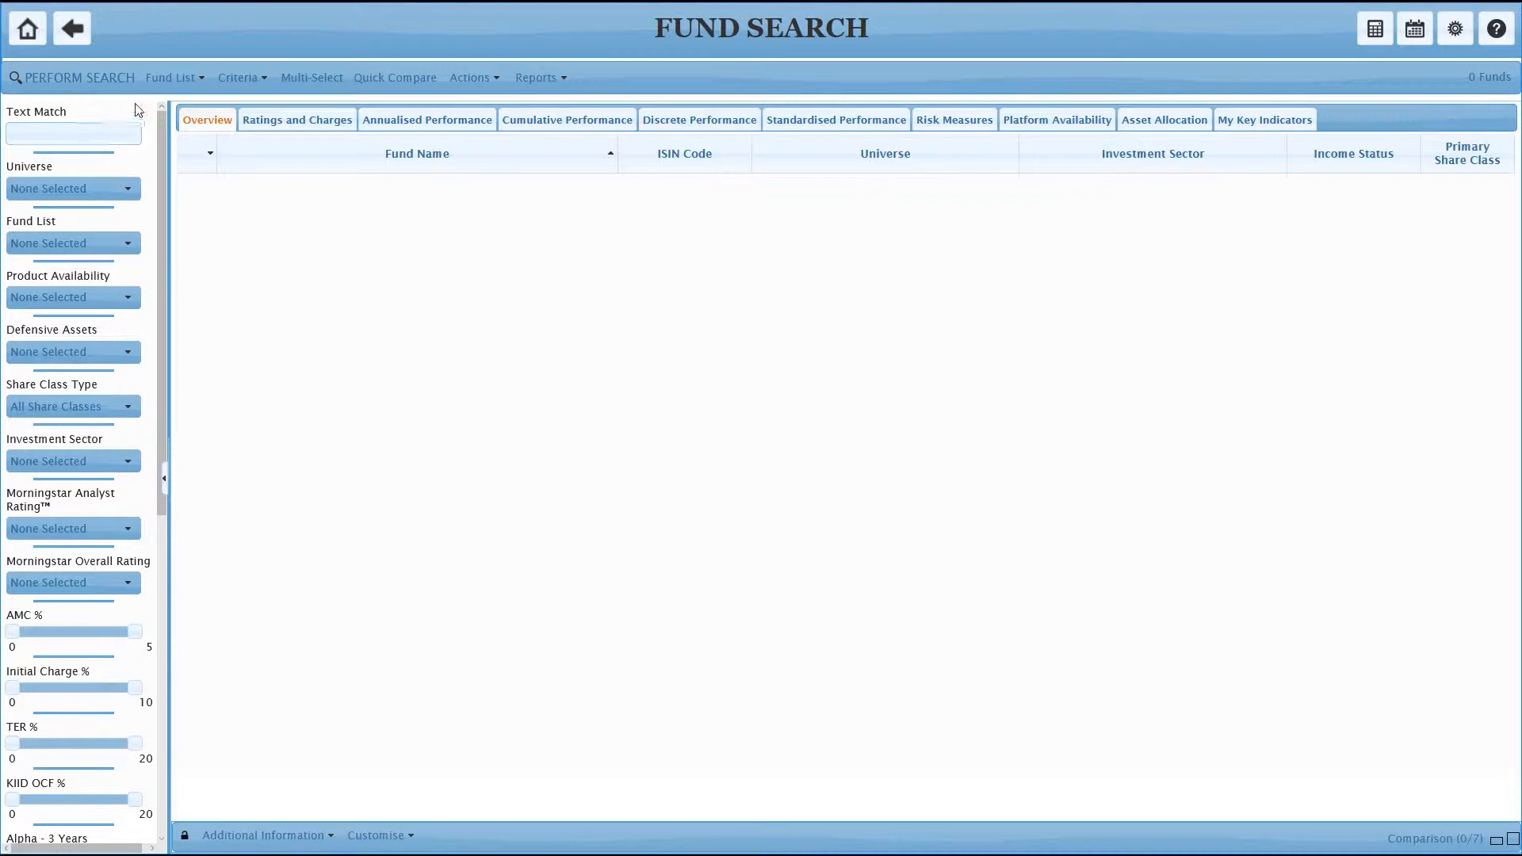
left_click(189, 79)
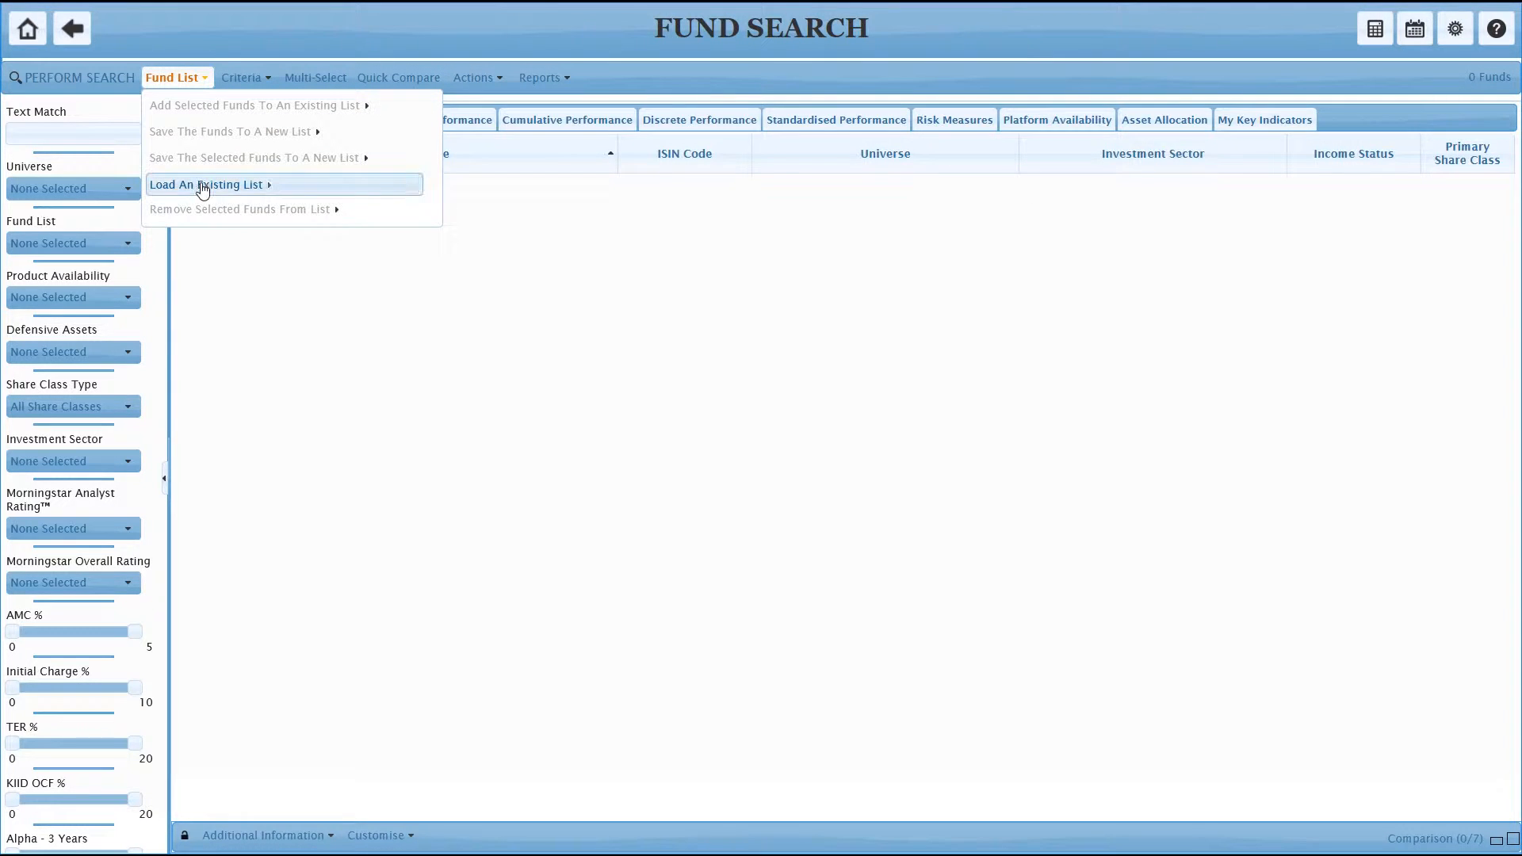
mouse_move(250, 184)
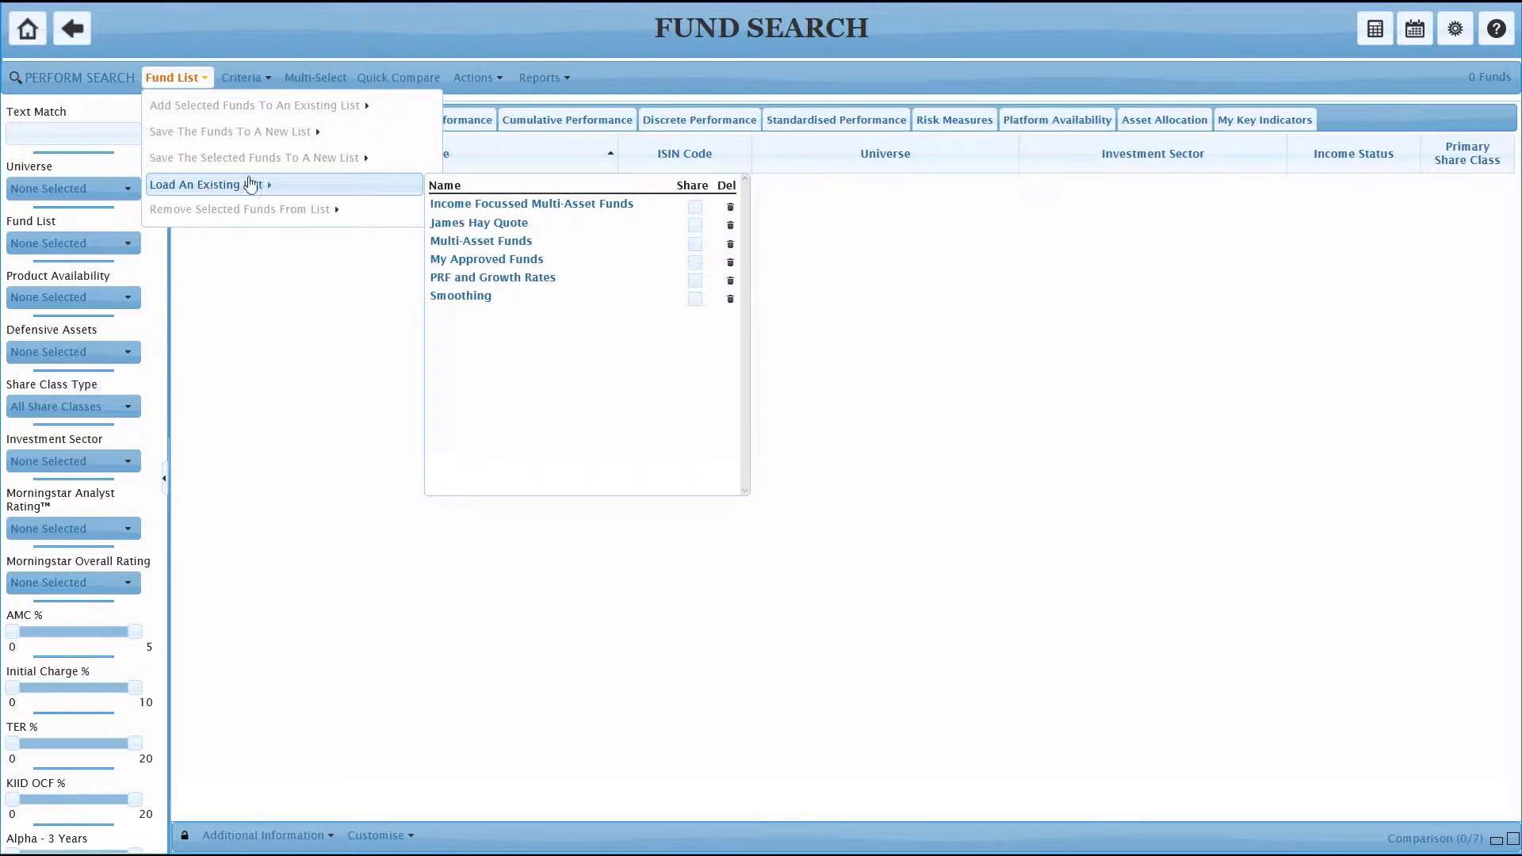
left_click(482, 262)
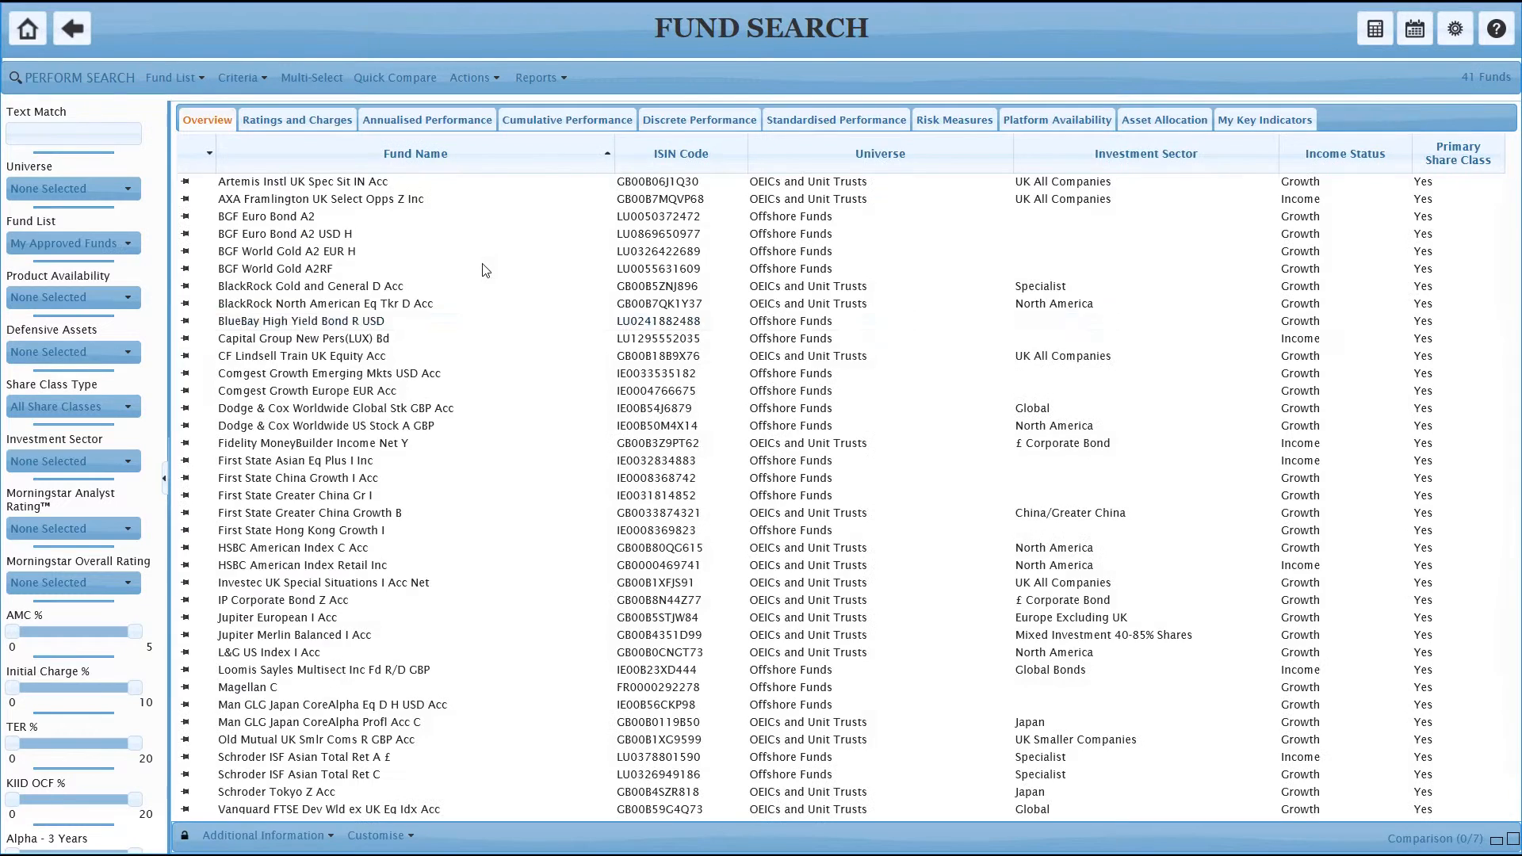
- Add the fund Investec UK Special Situations I Acc Net to My Balanced Portfolio, keeping the automatic return to the portfolio enabled
left_click(387, 586)
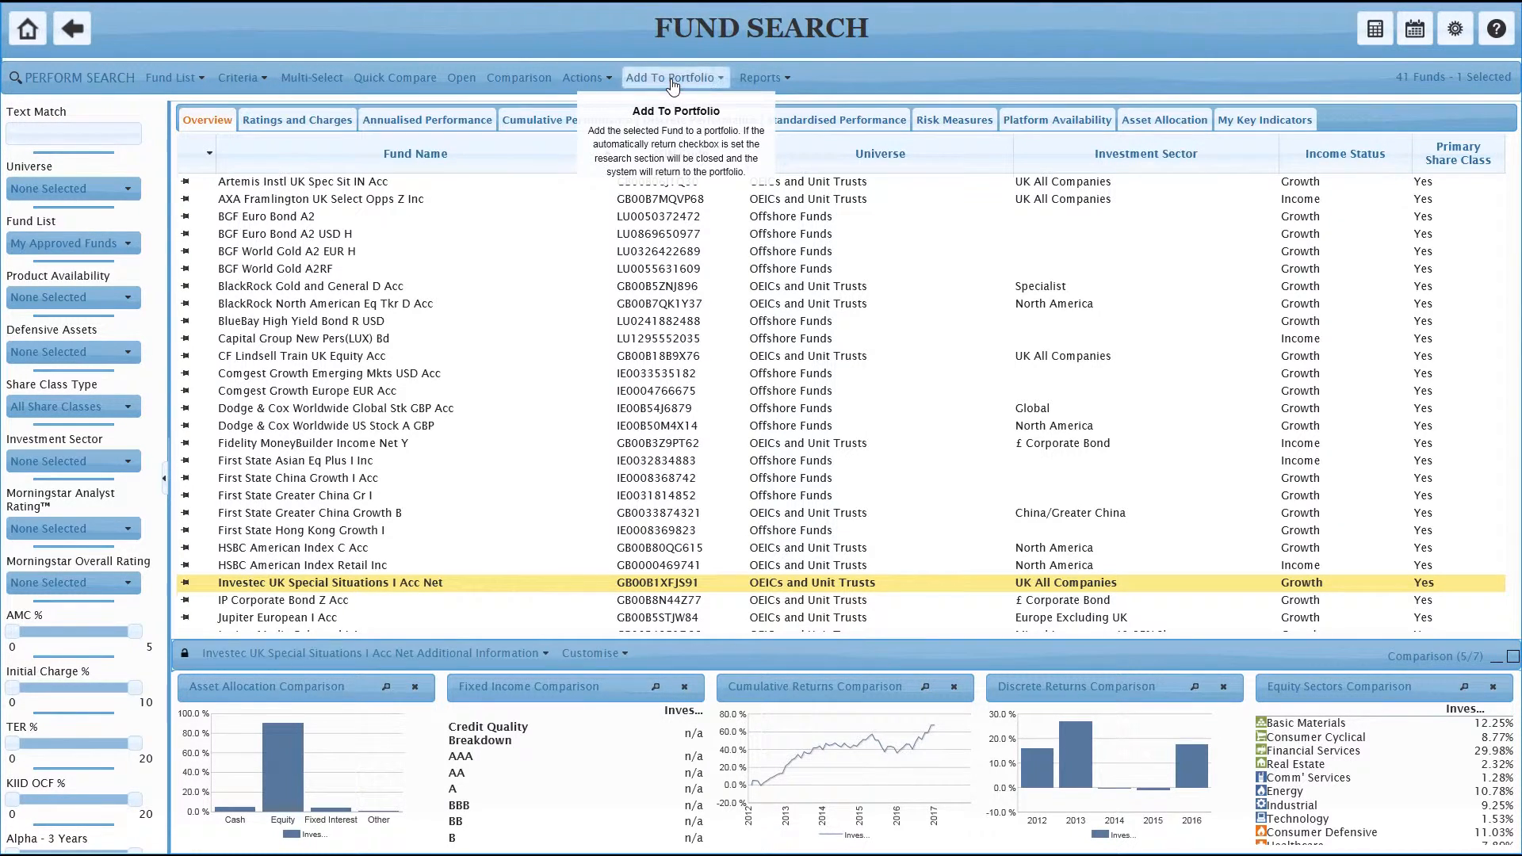
left_click(673, 85)
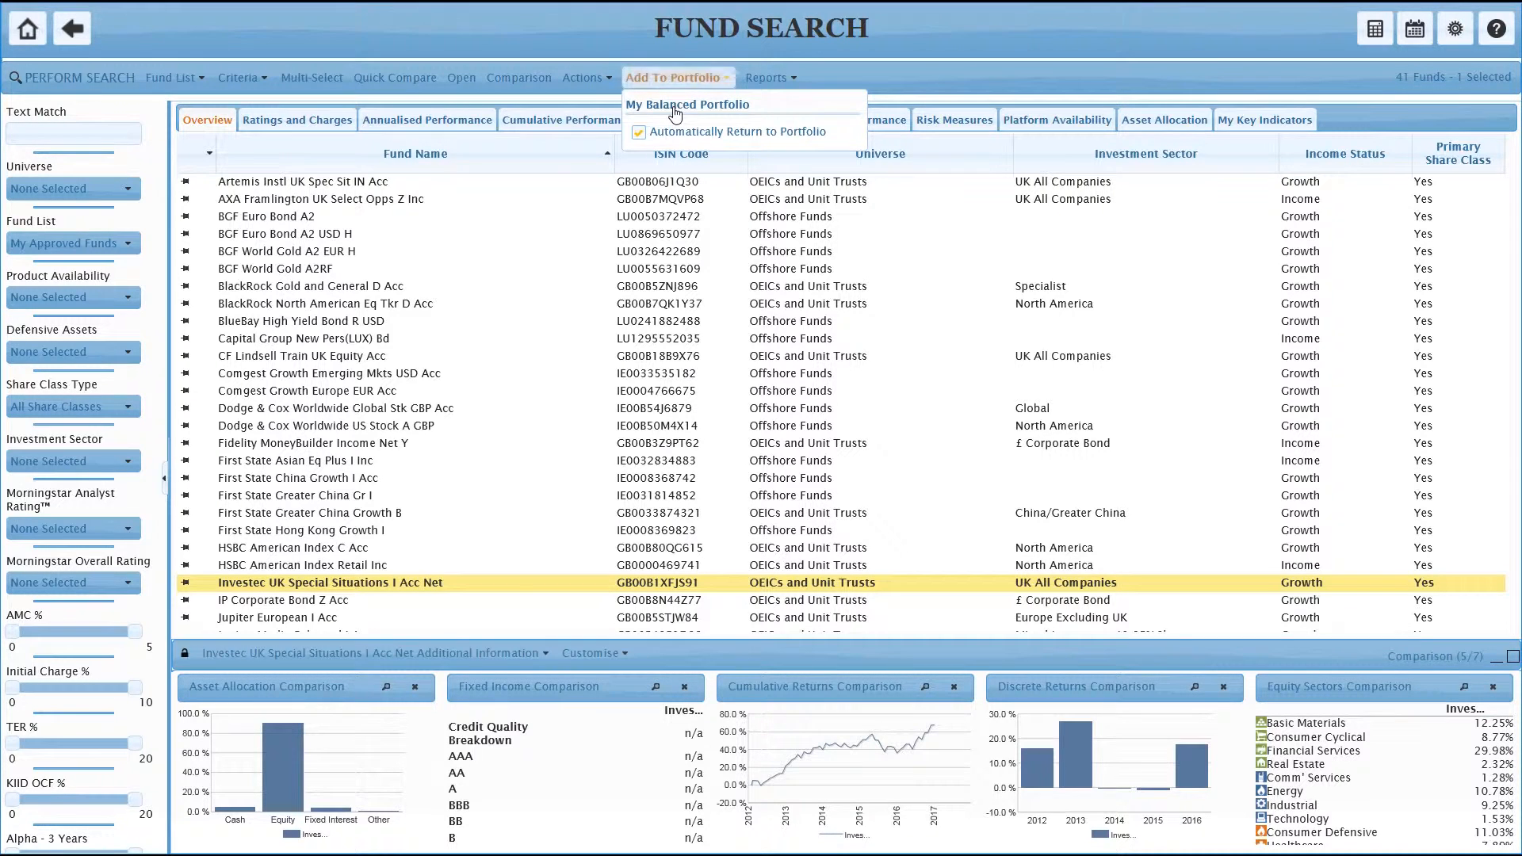
left_click(658, 131)
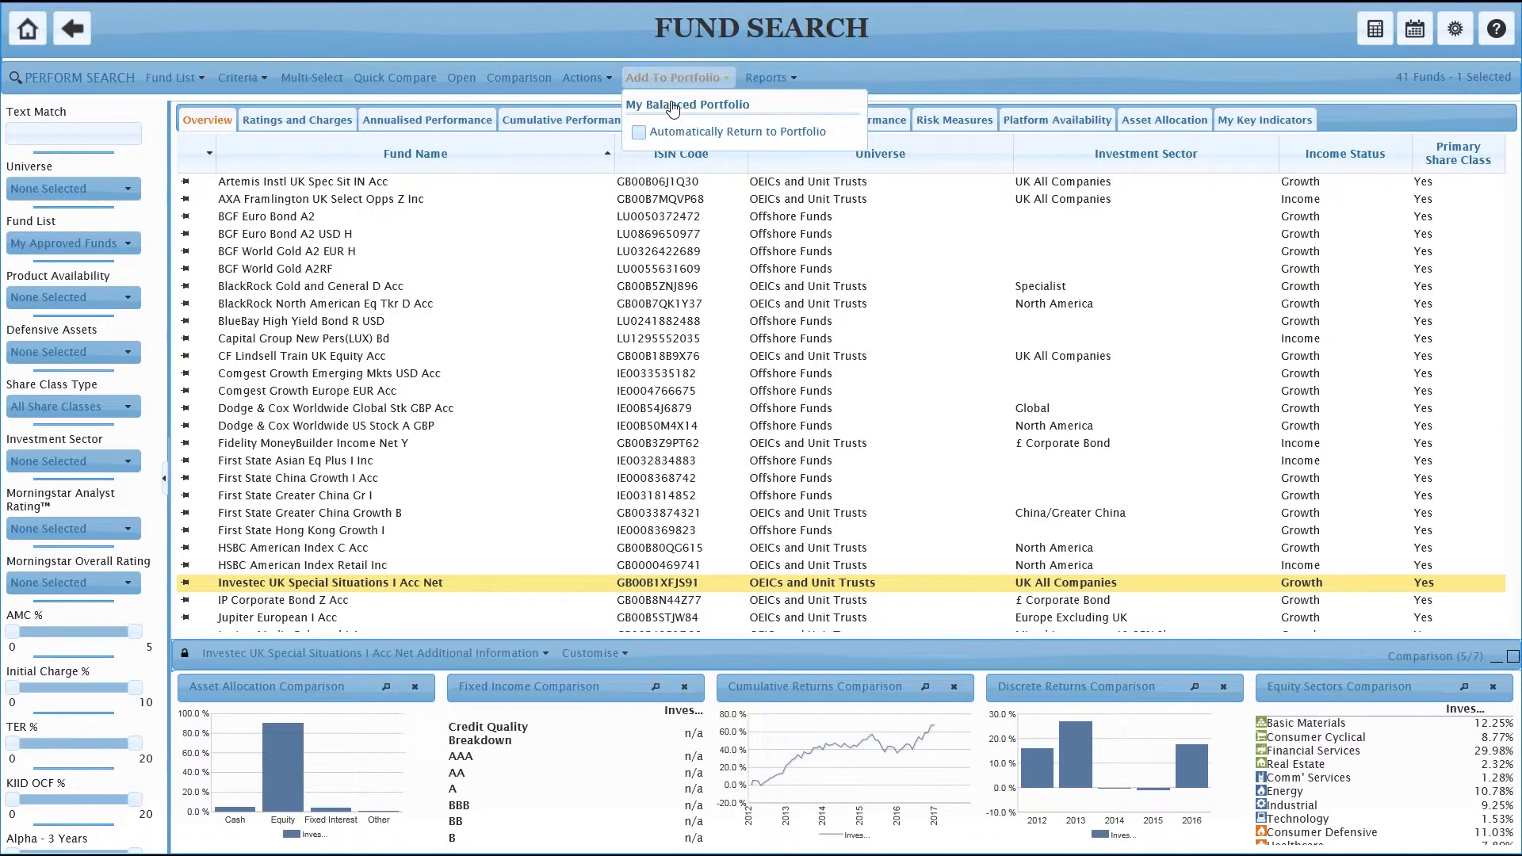
left_click(642, 133)
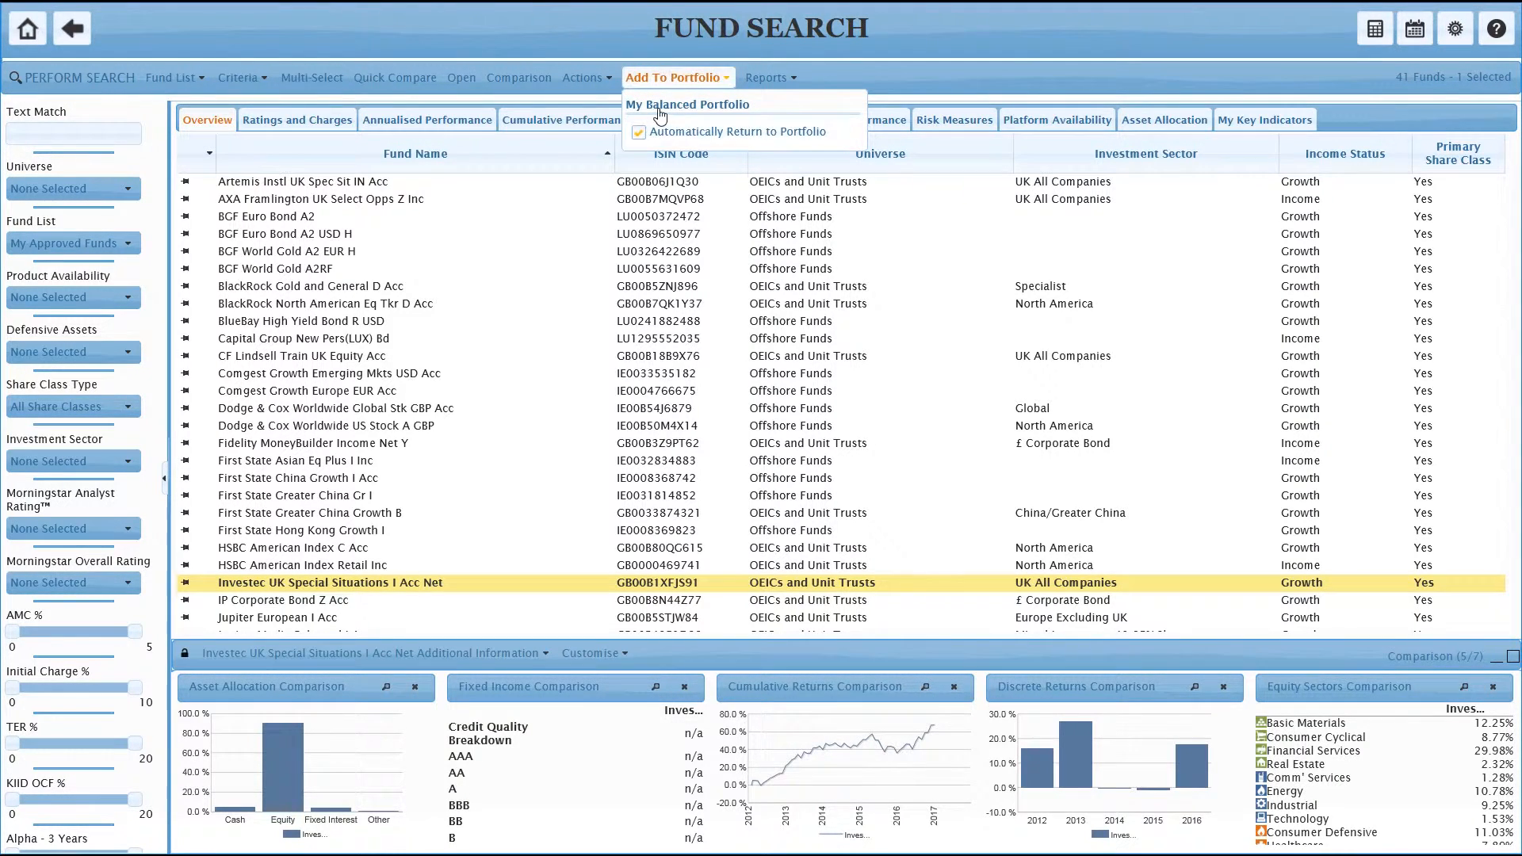
left_click(663, 111)
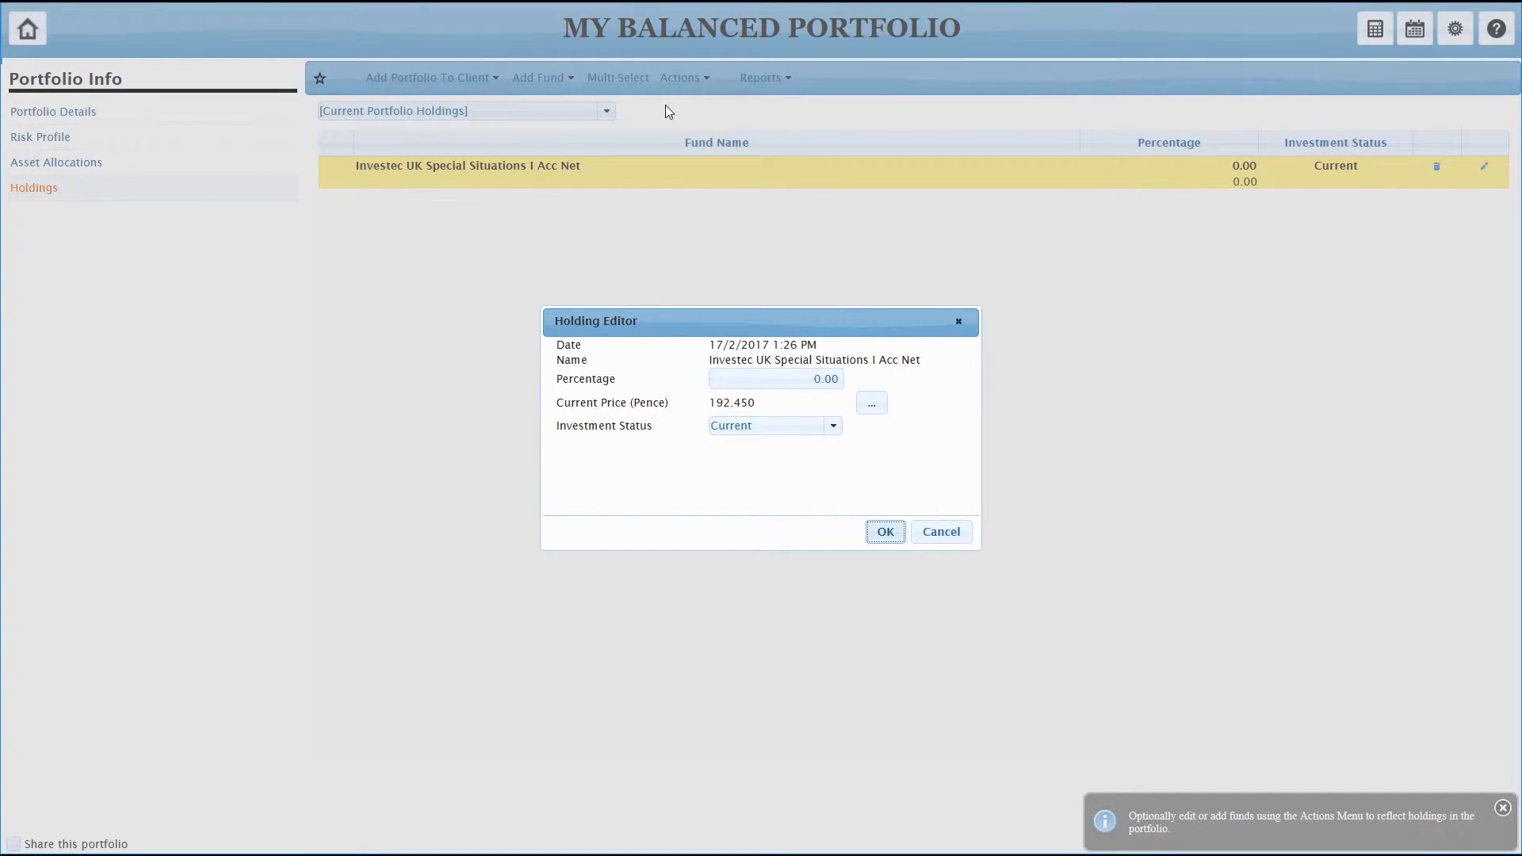
- Set the percentage of the Investec UK Special Situations holding to 100 and save the holding
left_click(795, 382)
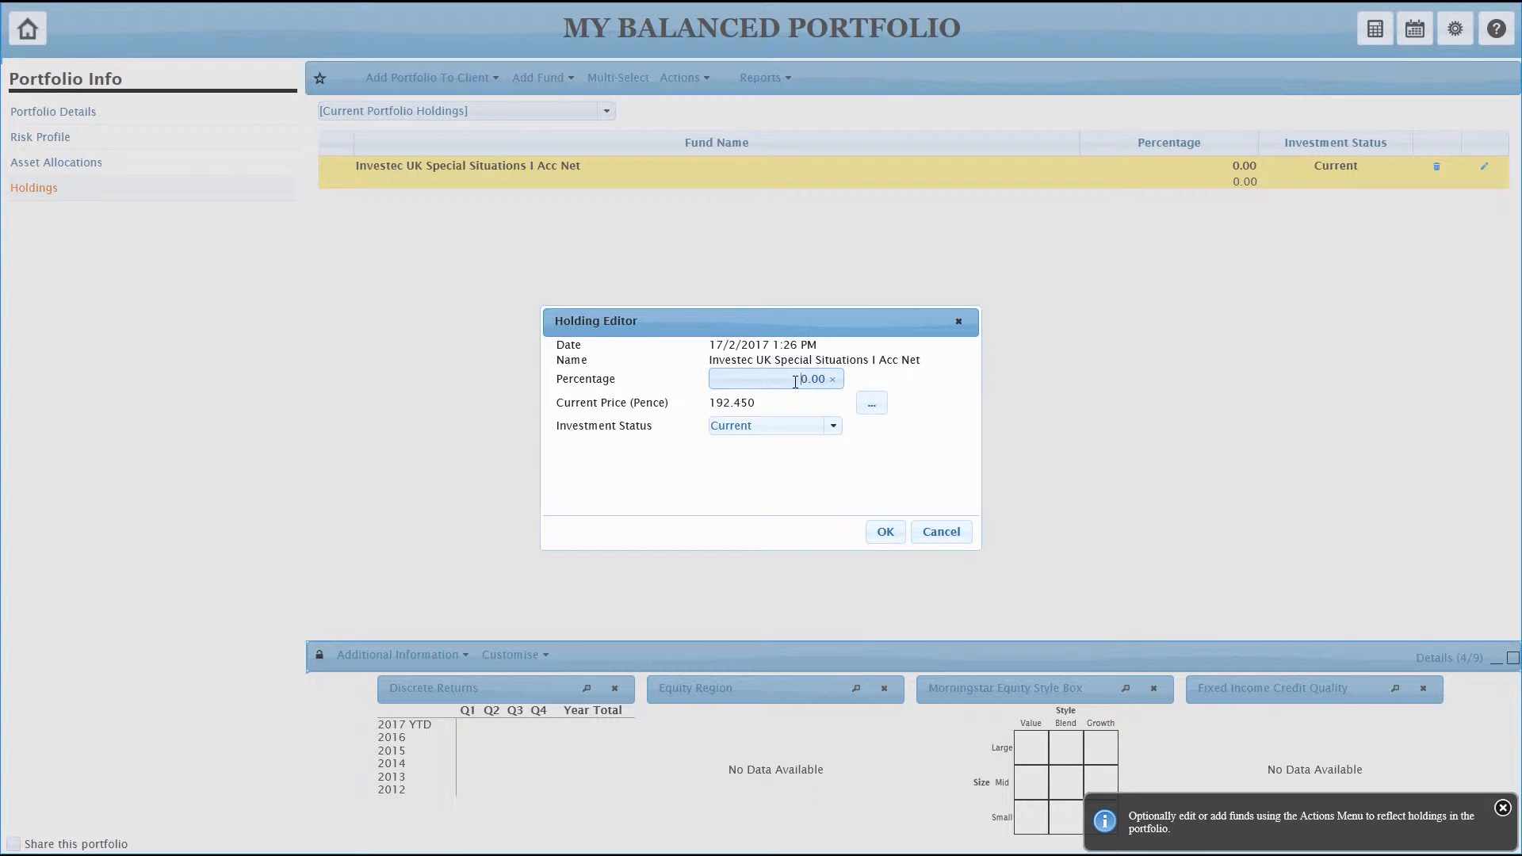
type("10")
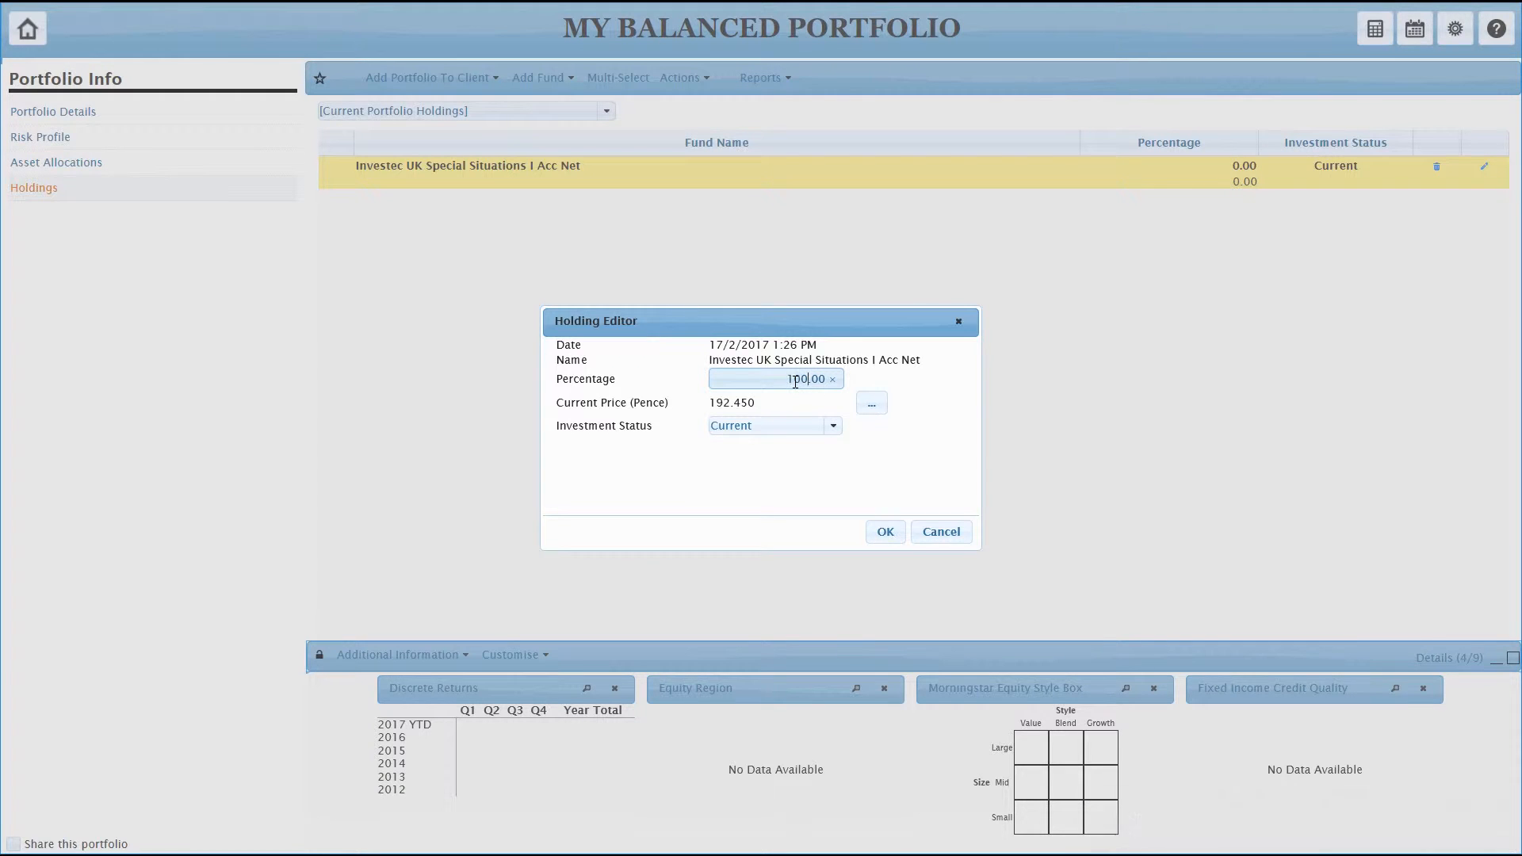
left_click(883, 534)
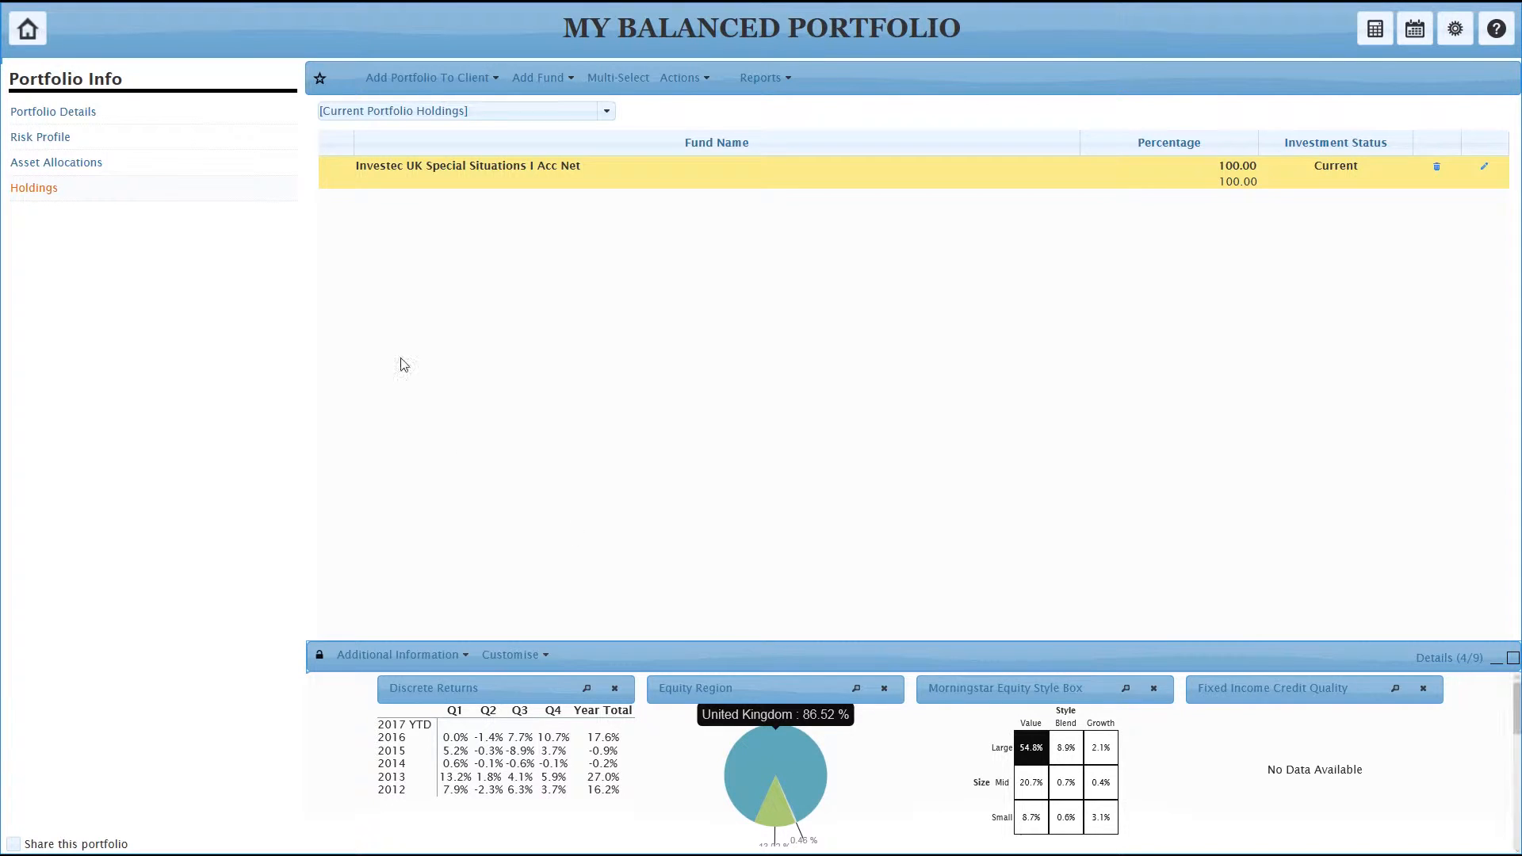
- Review the portfolio's current asset allocations and its current risk profile
left_click(62, 172)
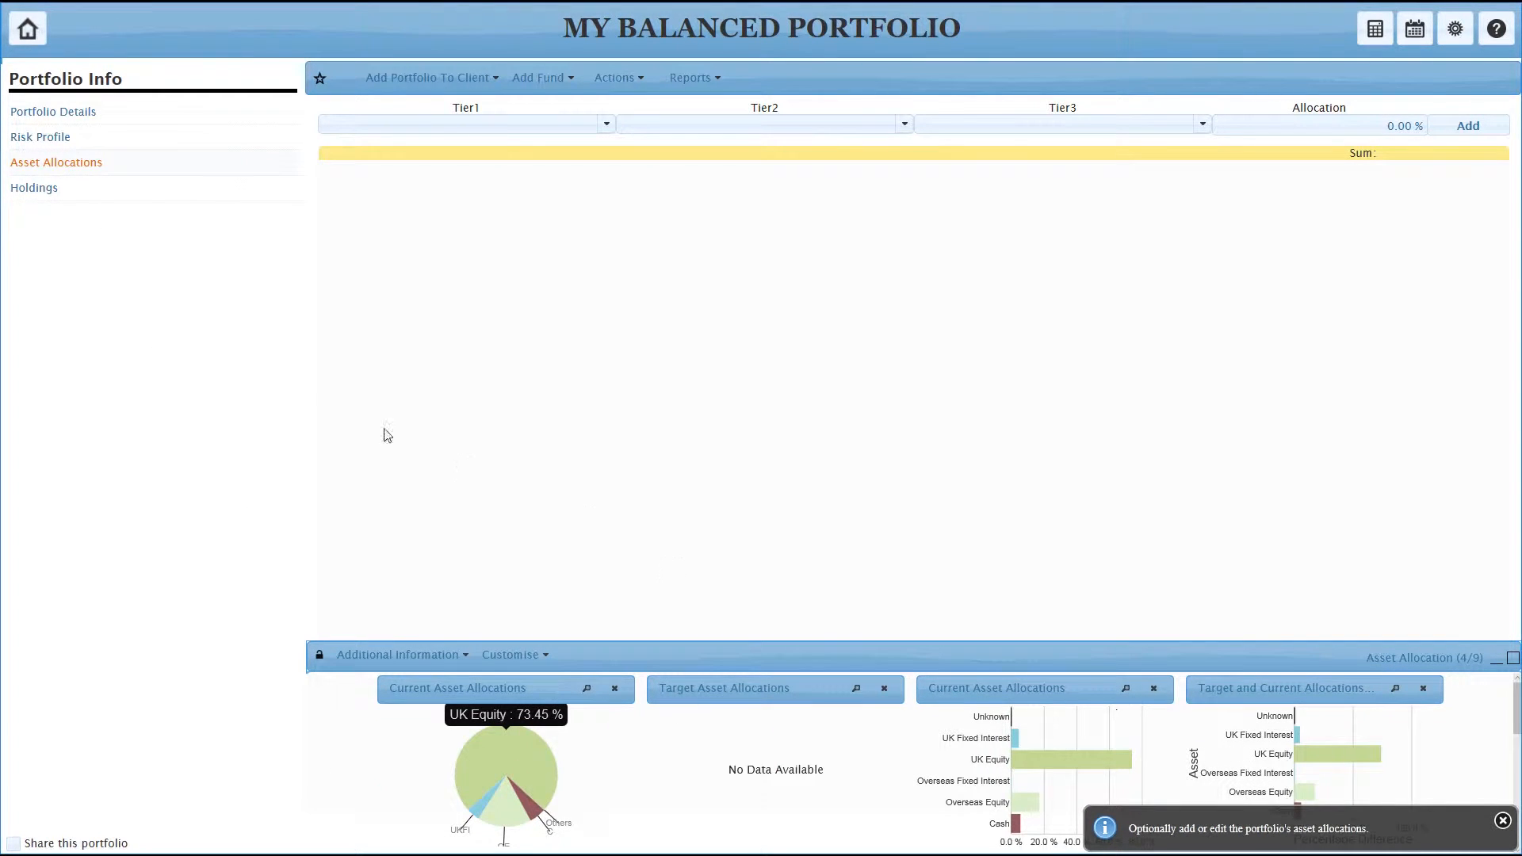
left_click(53, 140)
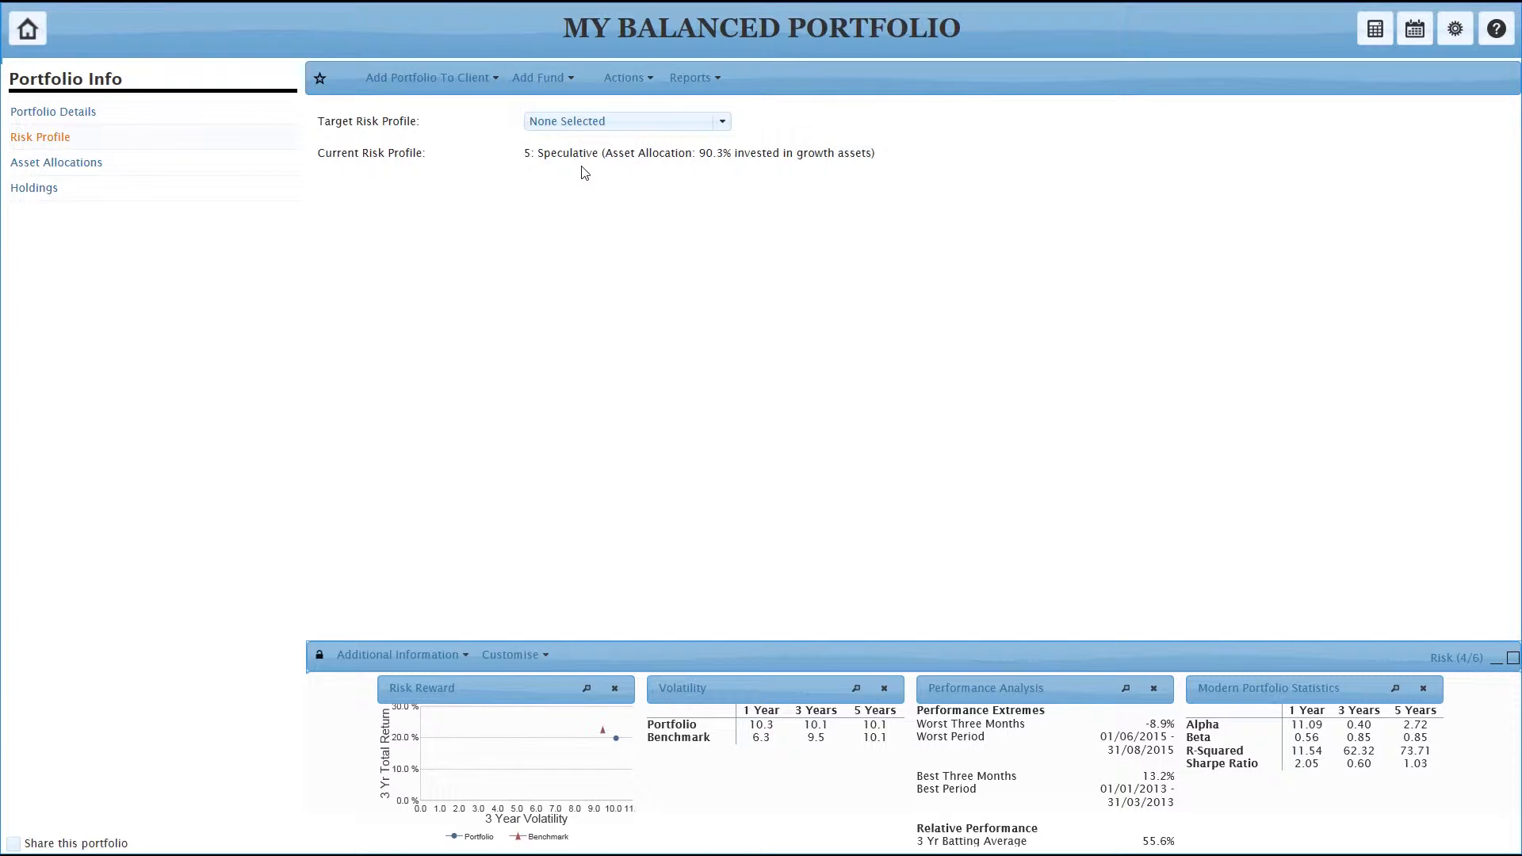
- From the home screen, open the recent pension switching quote dated 17/02/2017 09:05
left_click(32, 29)
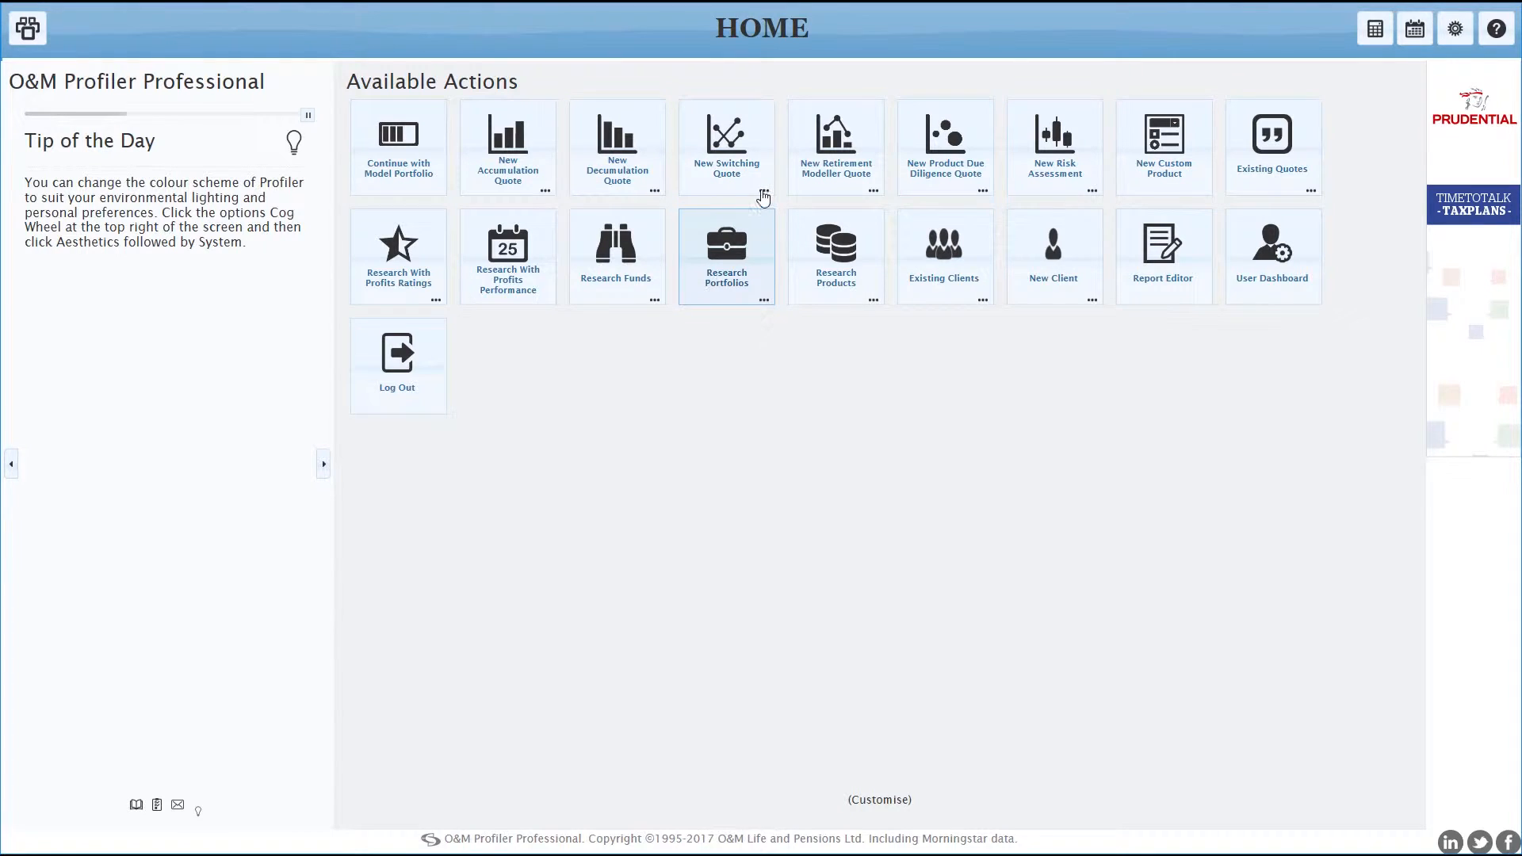
left_click(763, 194)
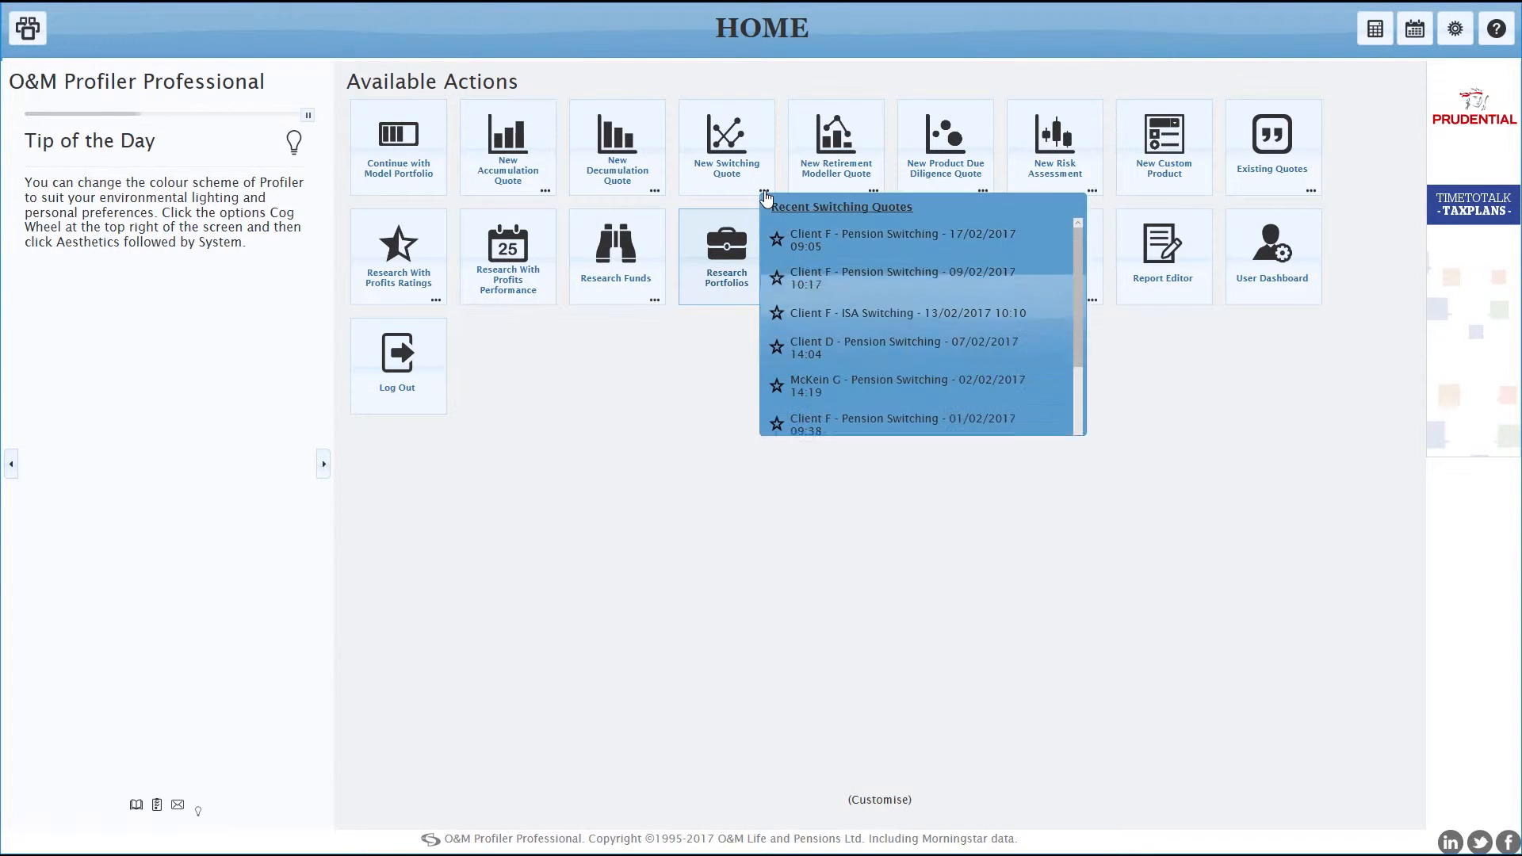
left_click(813, 244)
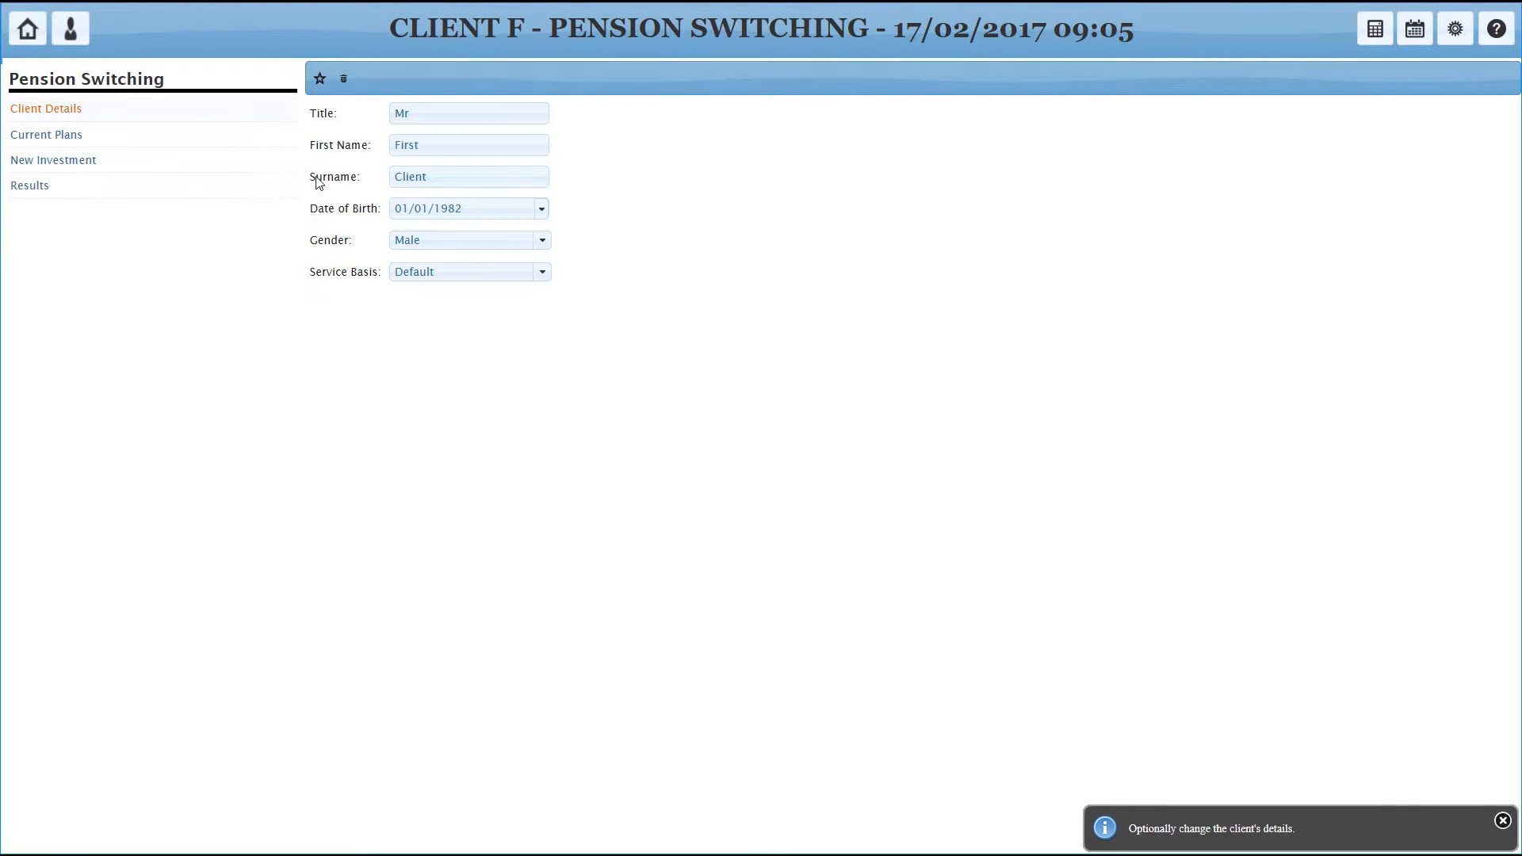
- Set the quote's new investment mode to use a Centralised Investment Proposition (CIP)
left_click(72, 163)
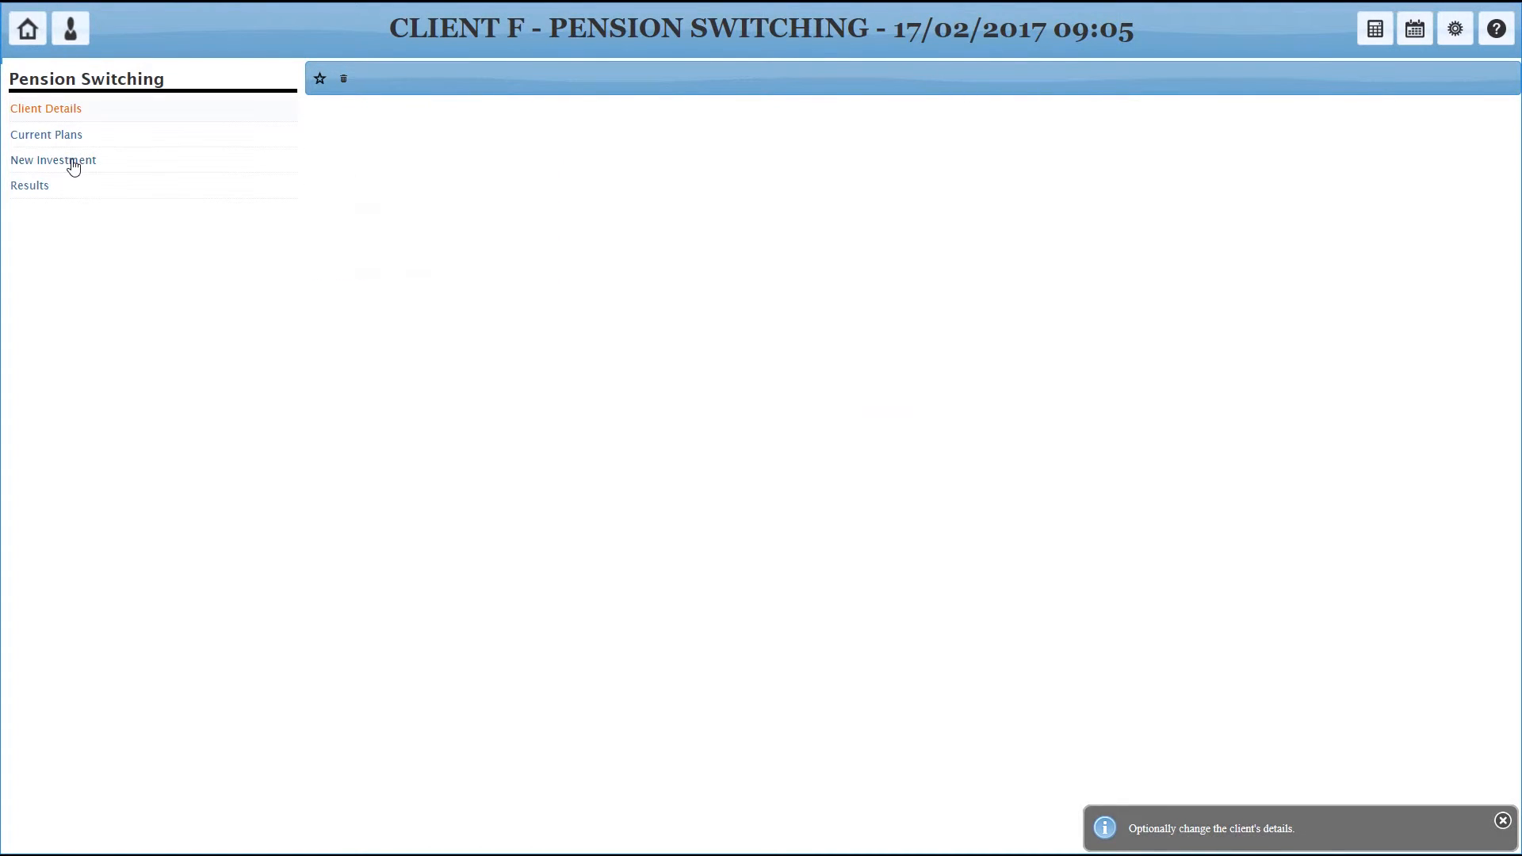
left_click(664, 156)
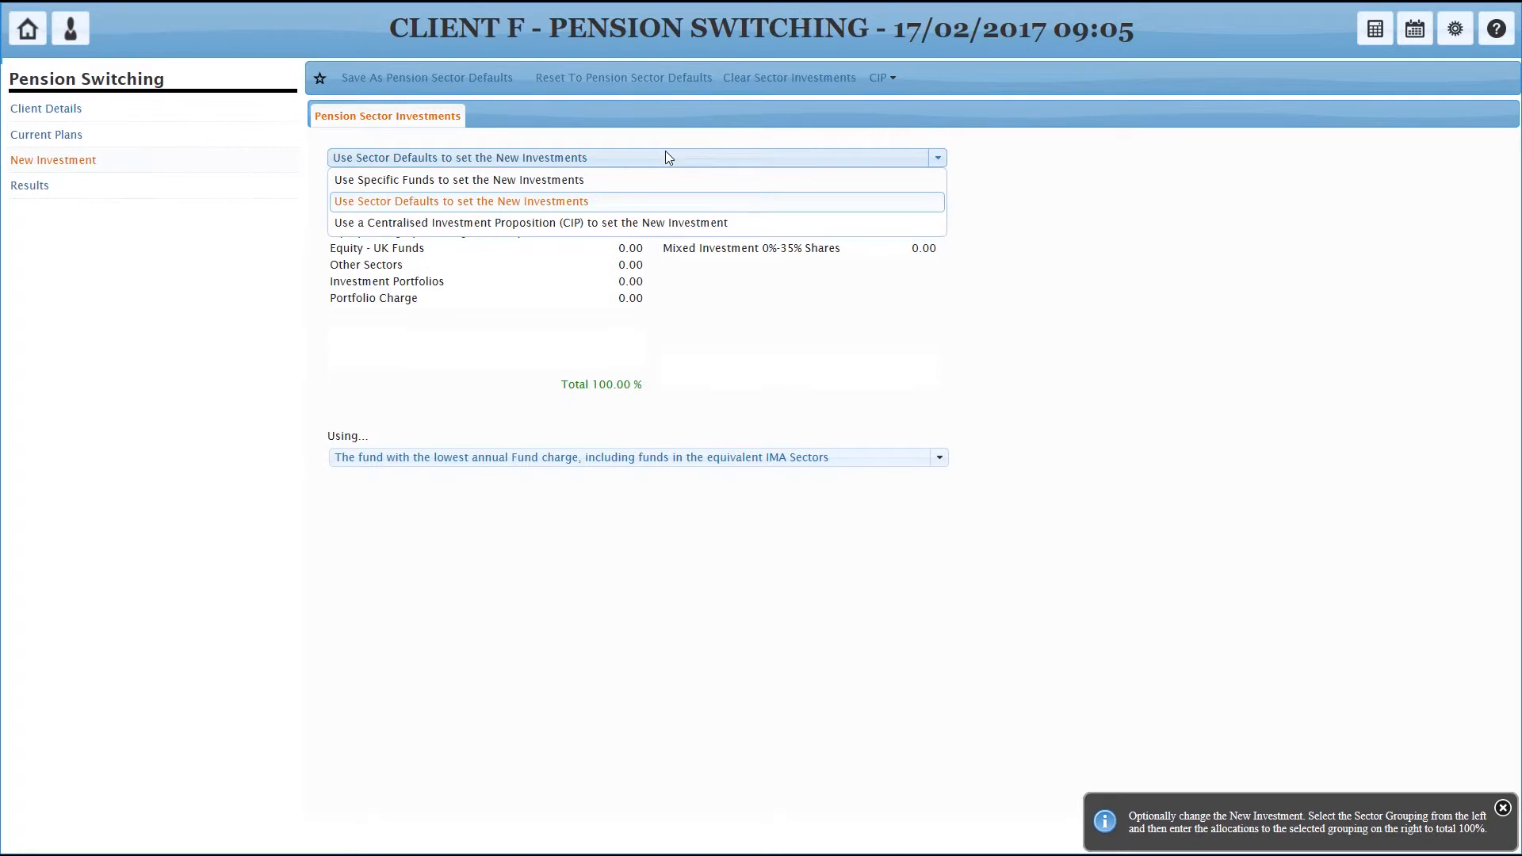
left_click(635, 225)
- Filter the CIP references by "My" and mark My Balanced Portfolio as the one to use
scroll(664, 305, "down", 2)
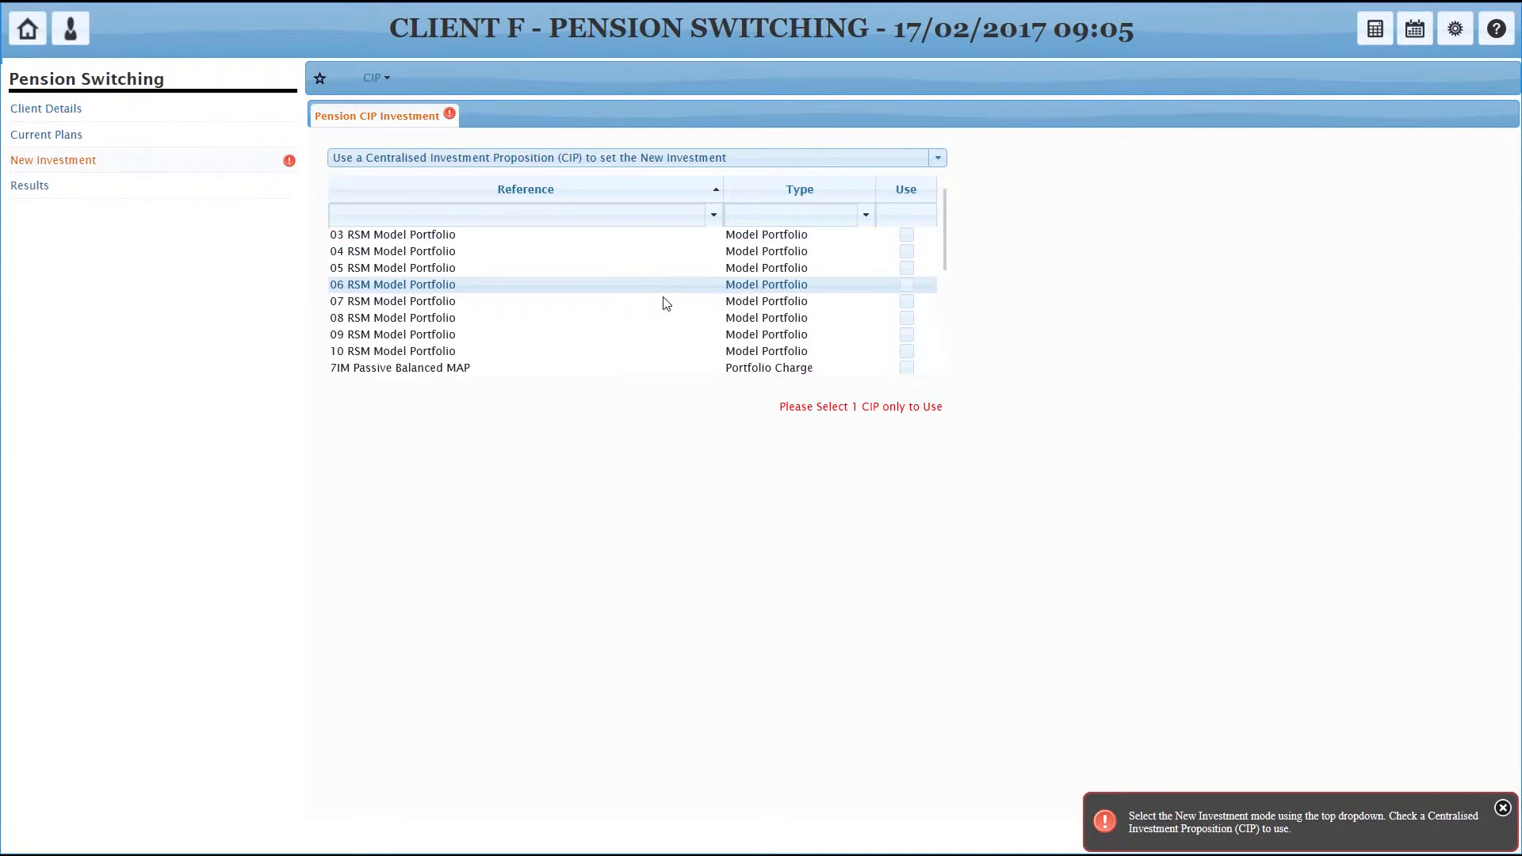
scroll(664, 304, "down", 3)
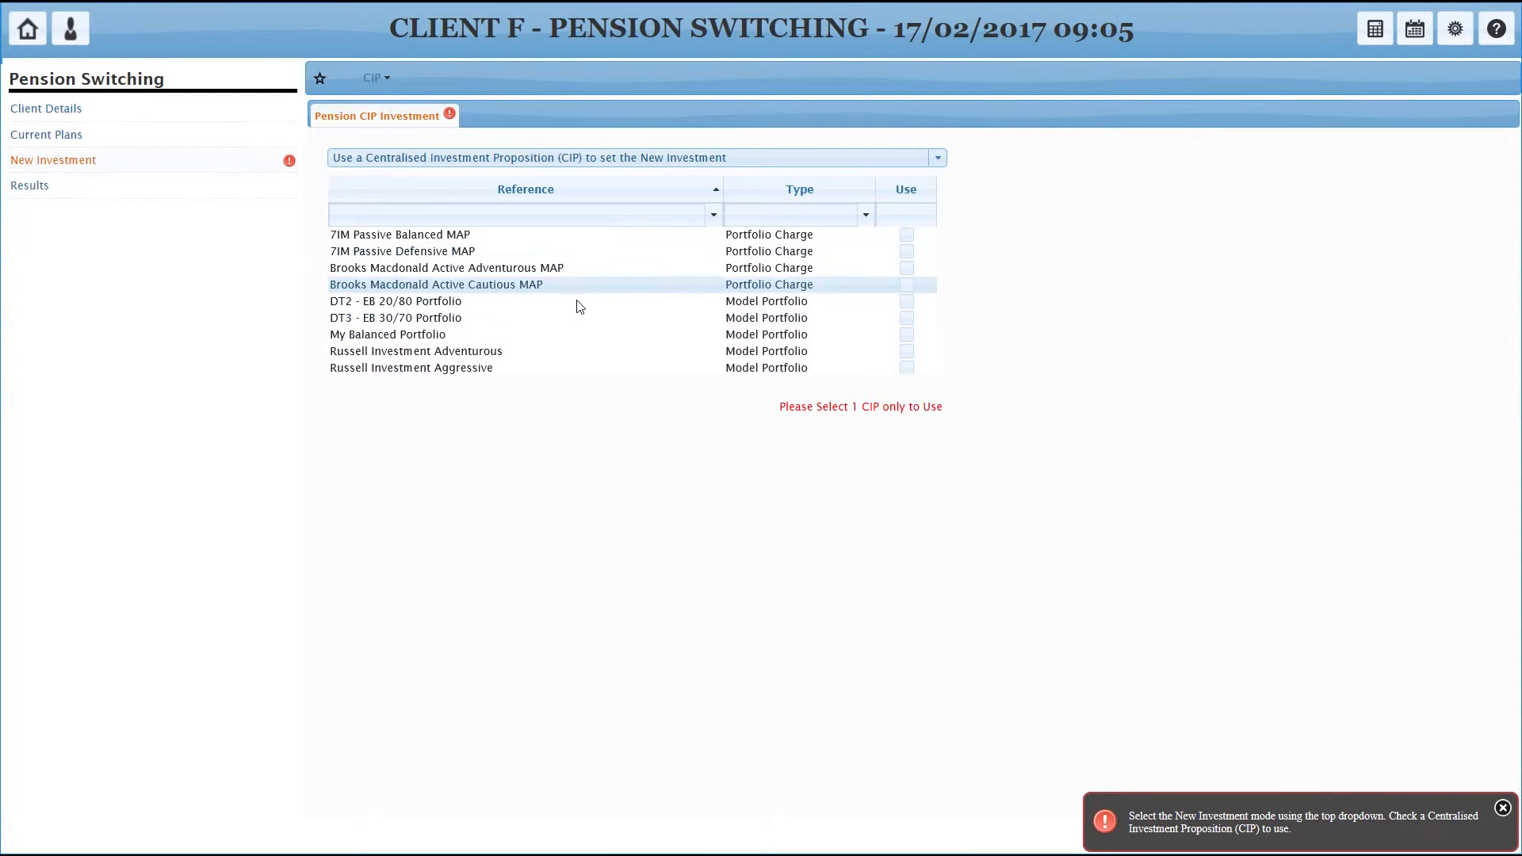
left_click(564, 219)
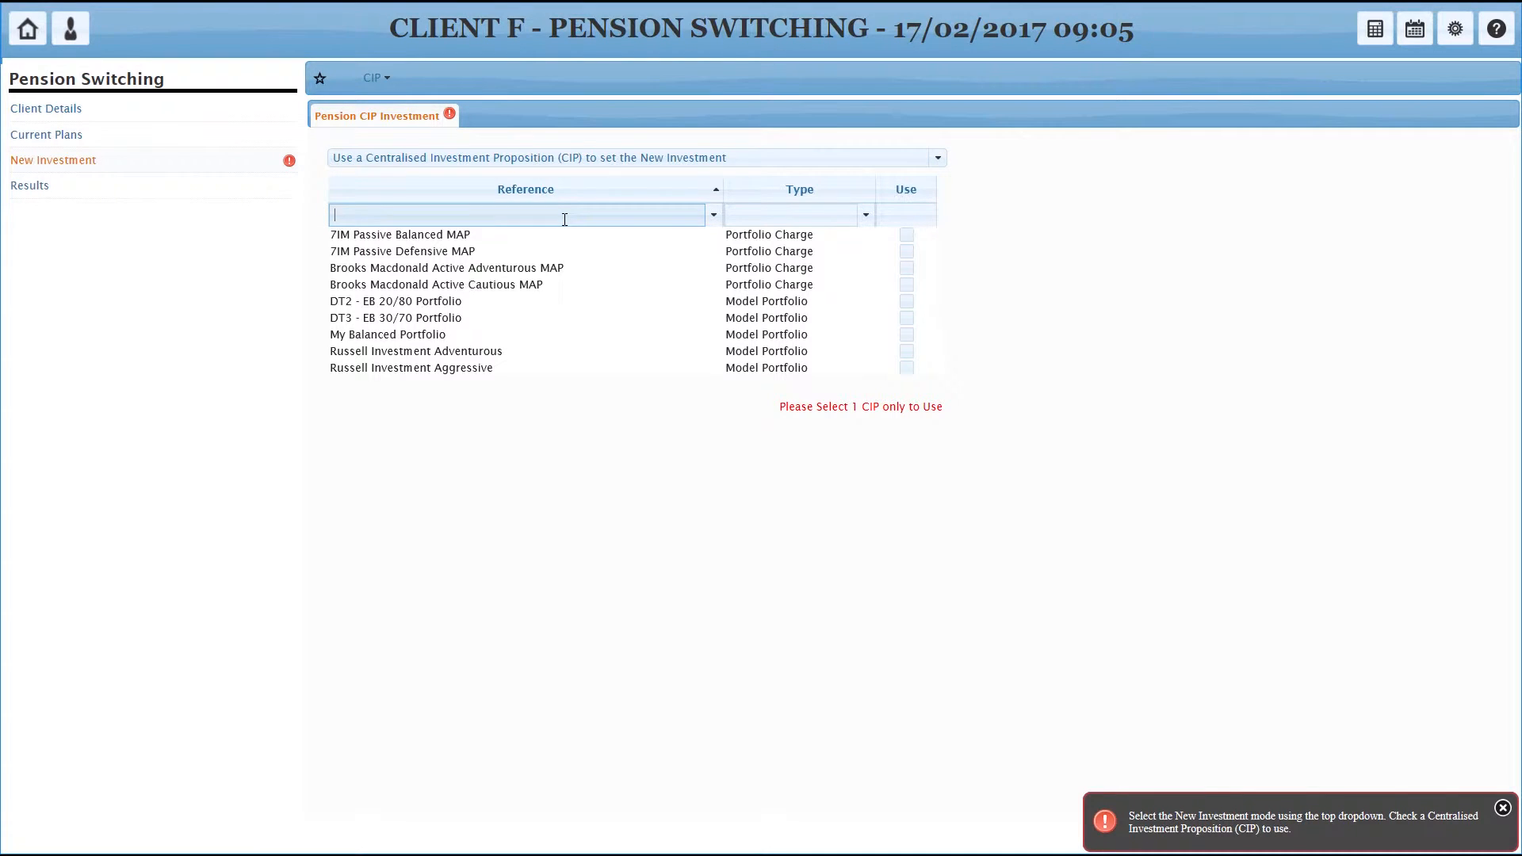
type("My")
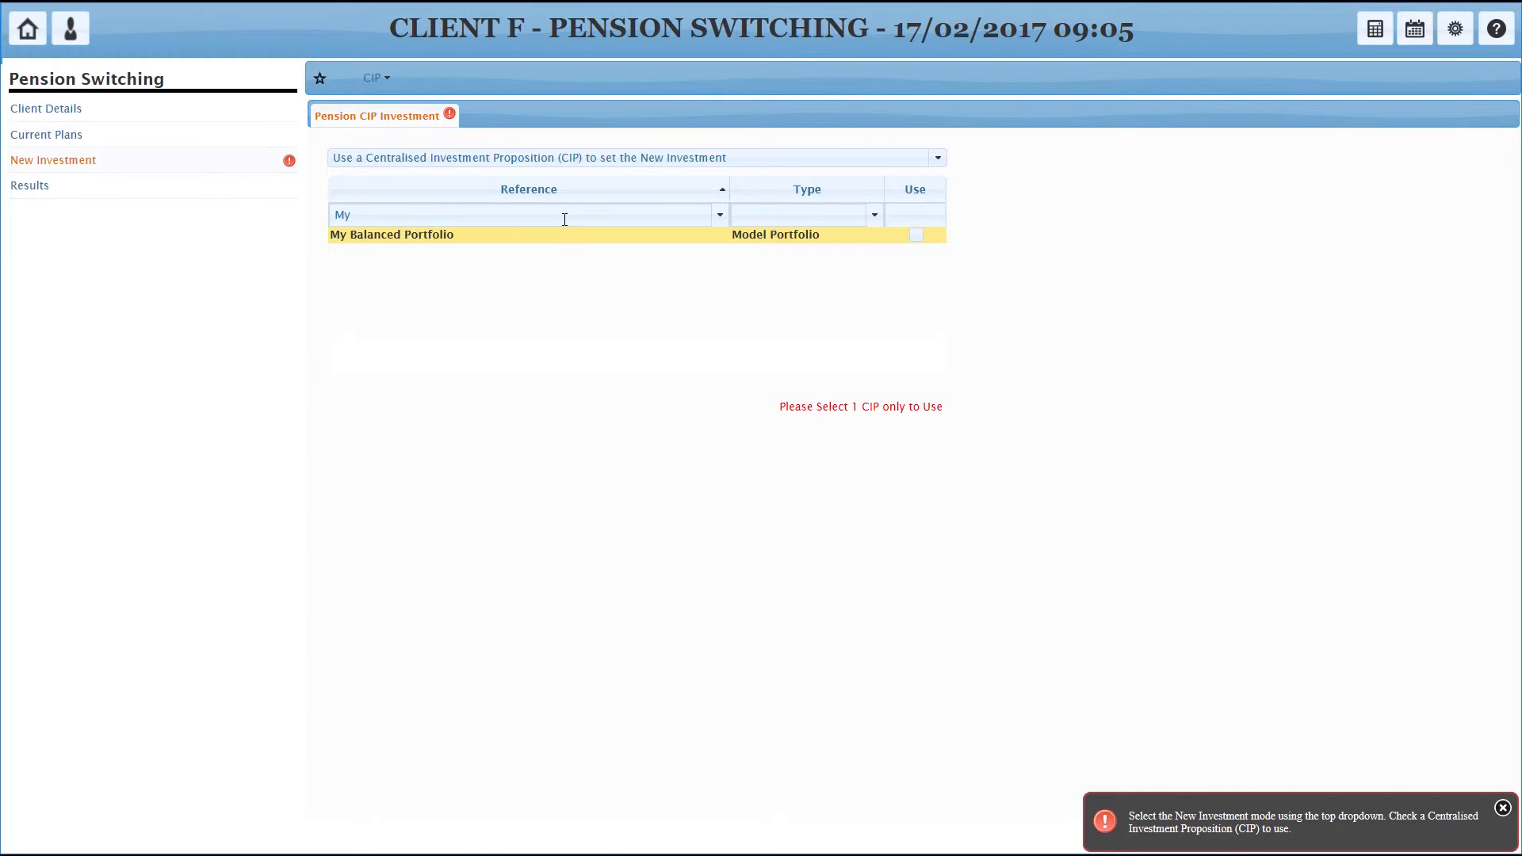
left_click(916, 235)
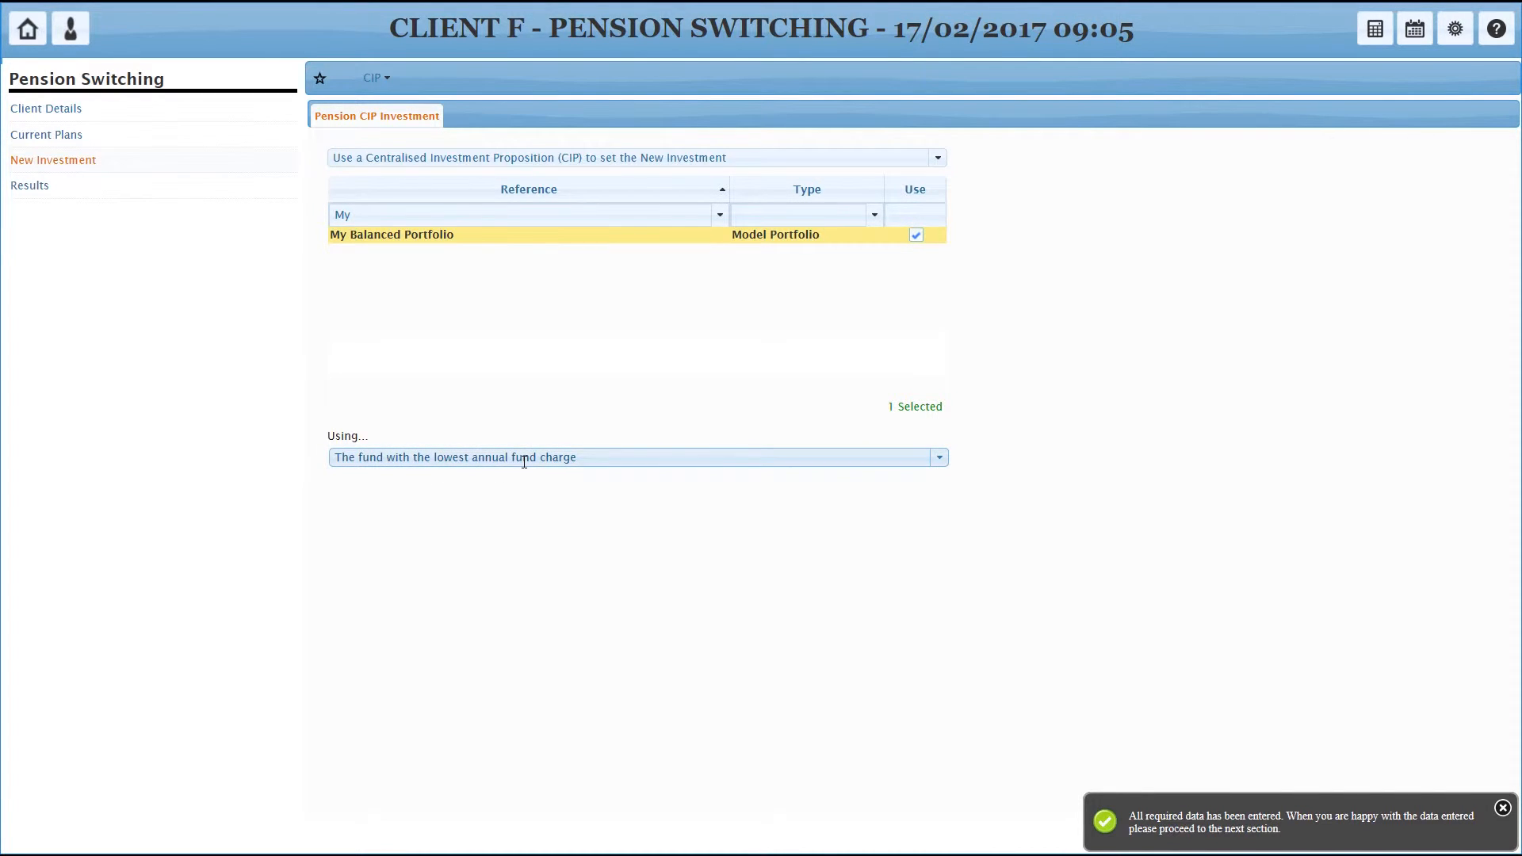
- Calculate the pension switching results and examine the product ranking, including the products where the selected funds are unavailable
left_click(36, 191)
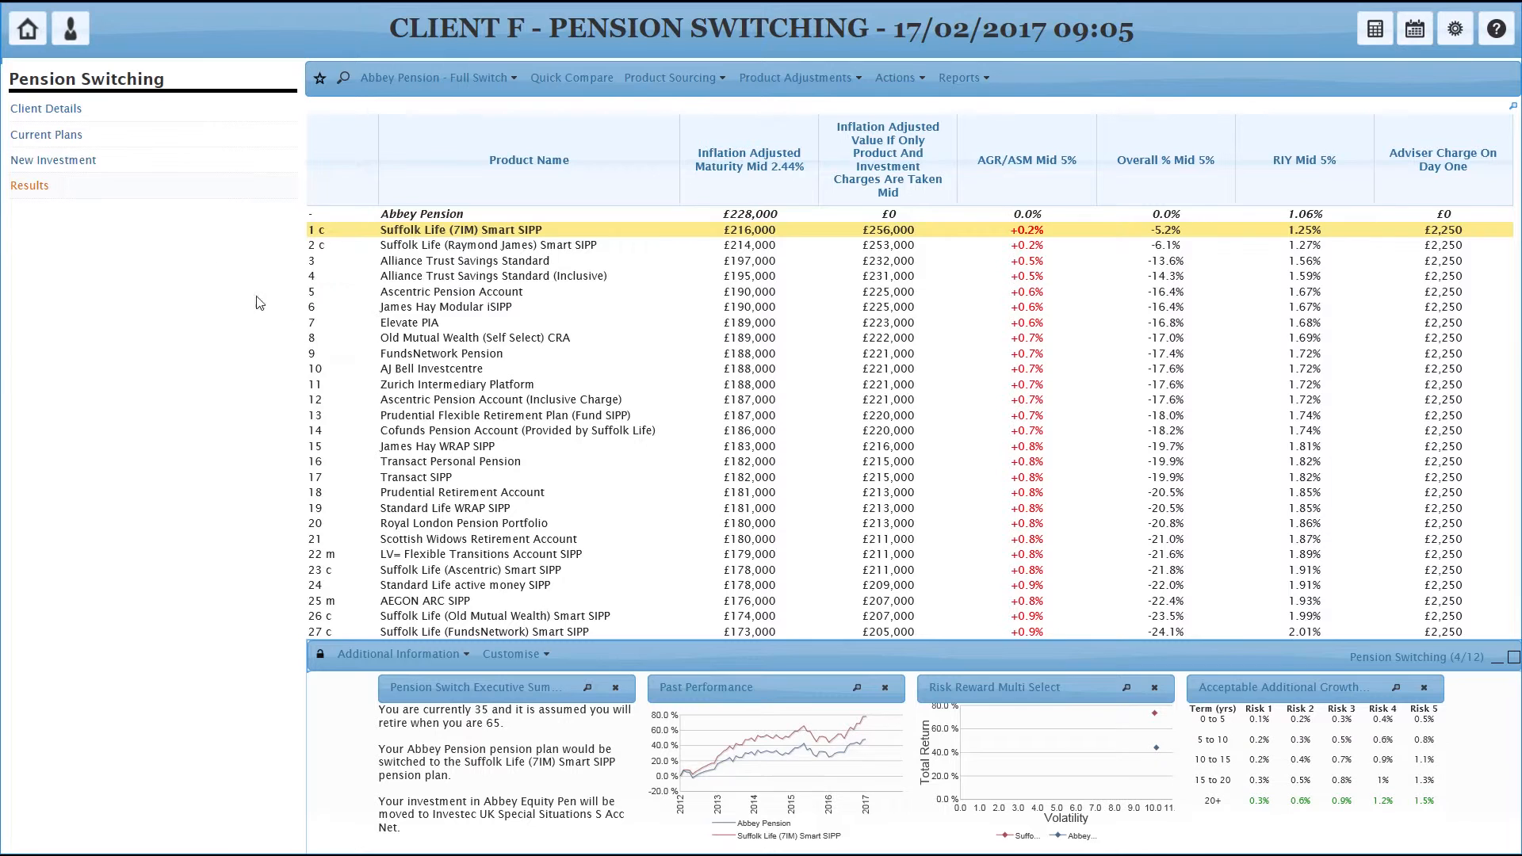
scroll(566, 428, "down", 2)
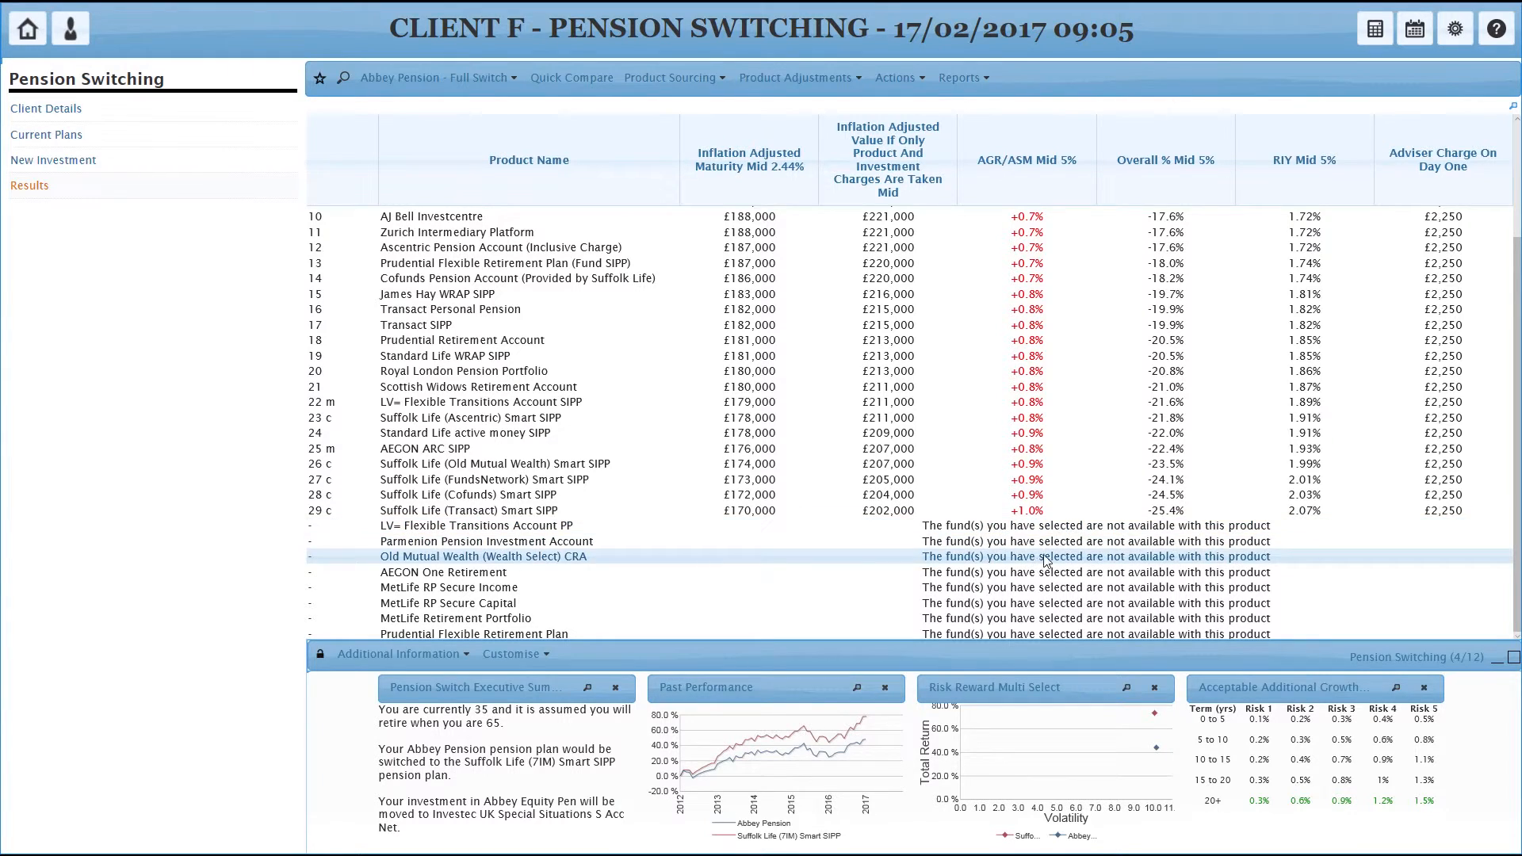
mouse_move(1011, 546)
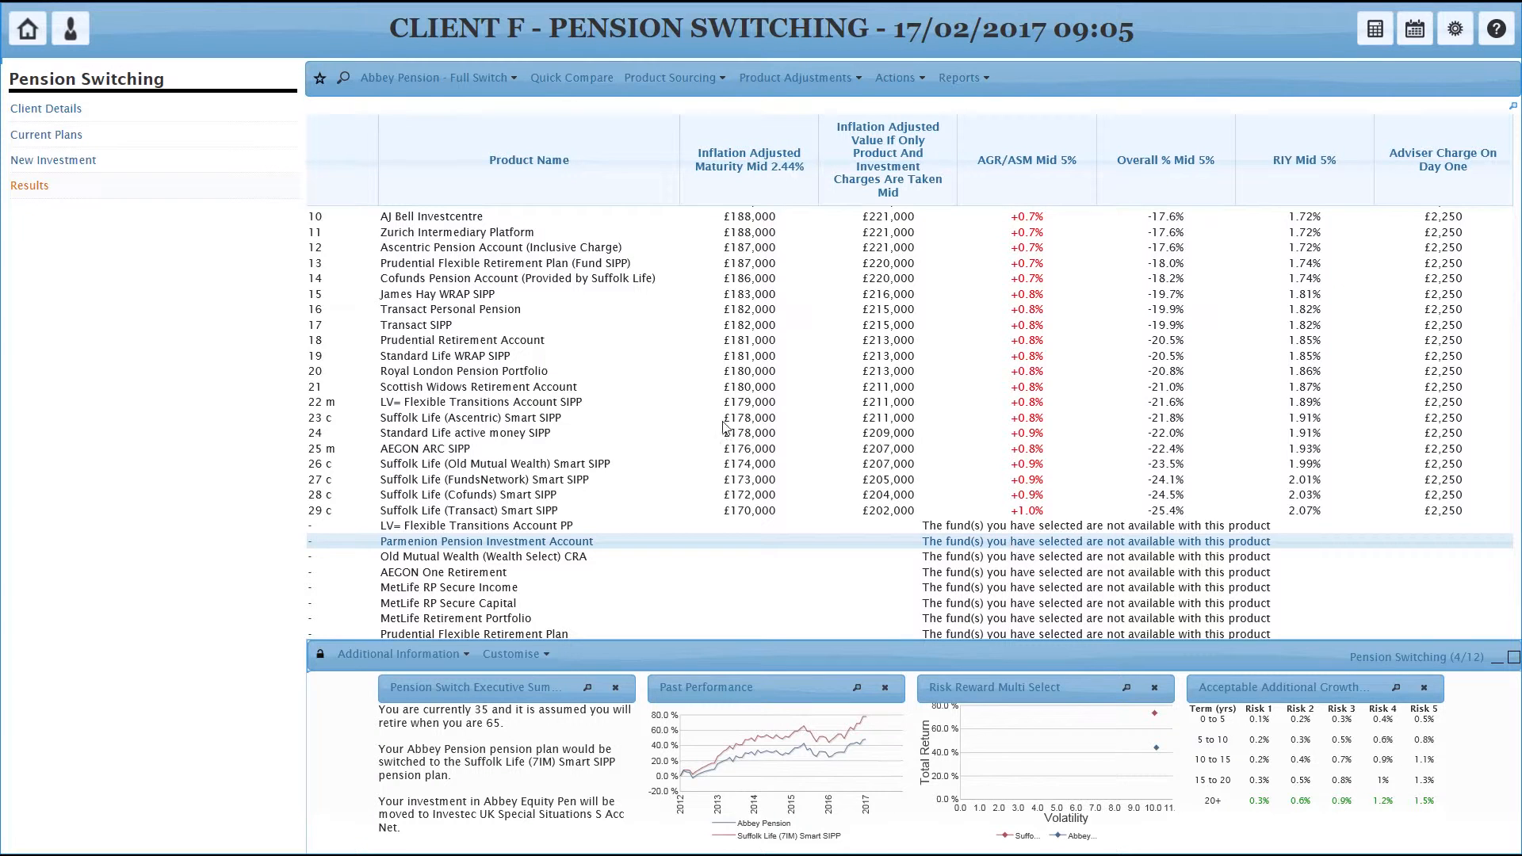
- From the quote's new investment section, create a new portfolio charge with the reference "My DFM"
left_click(66, 170)
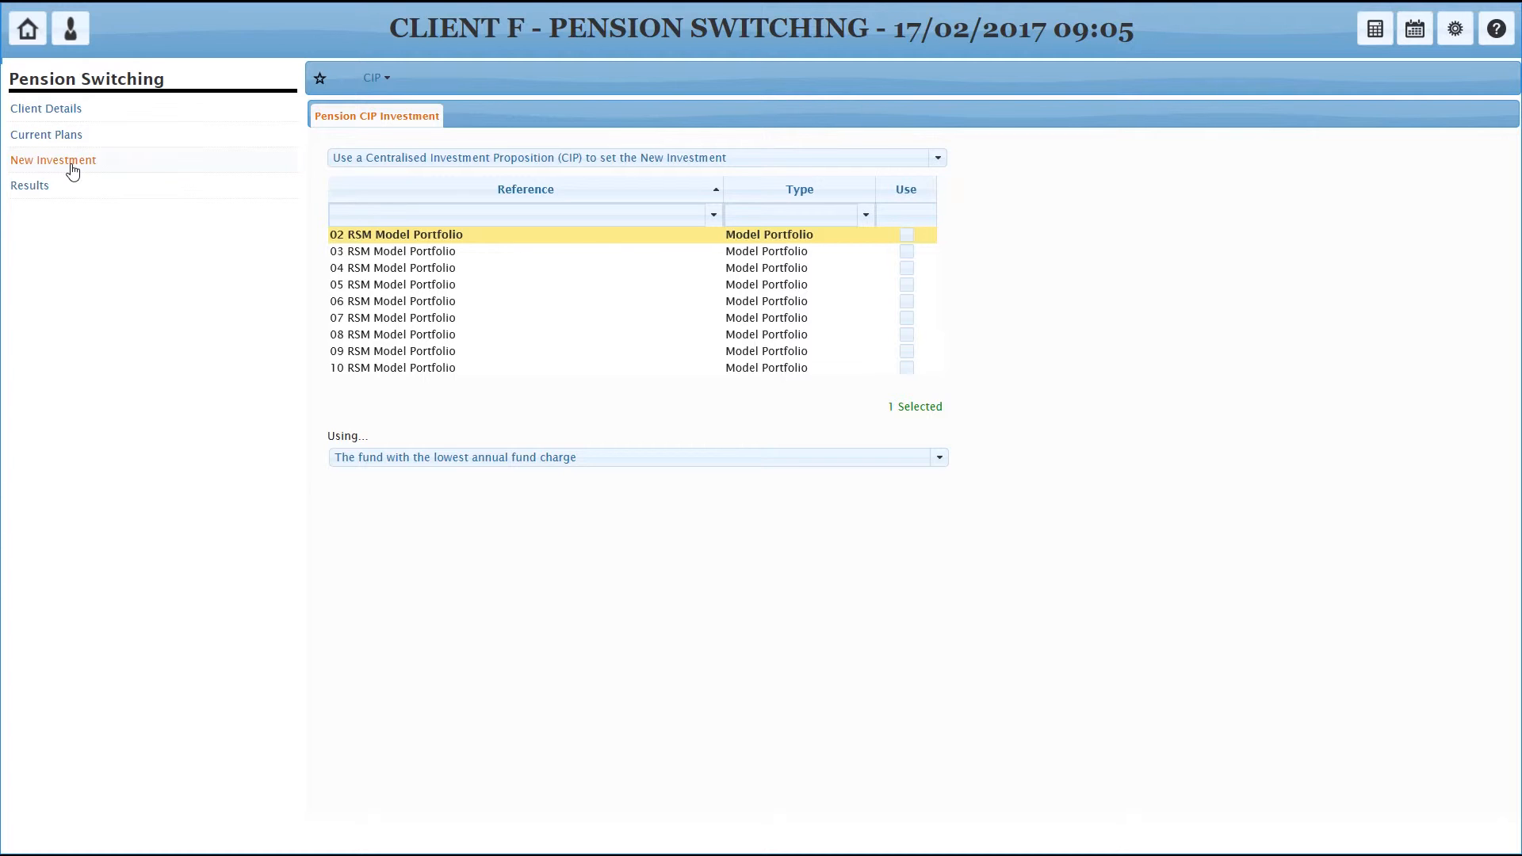
left_click(389, 79)
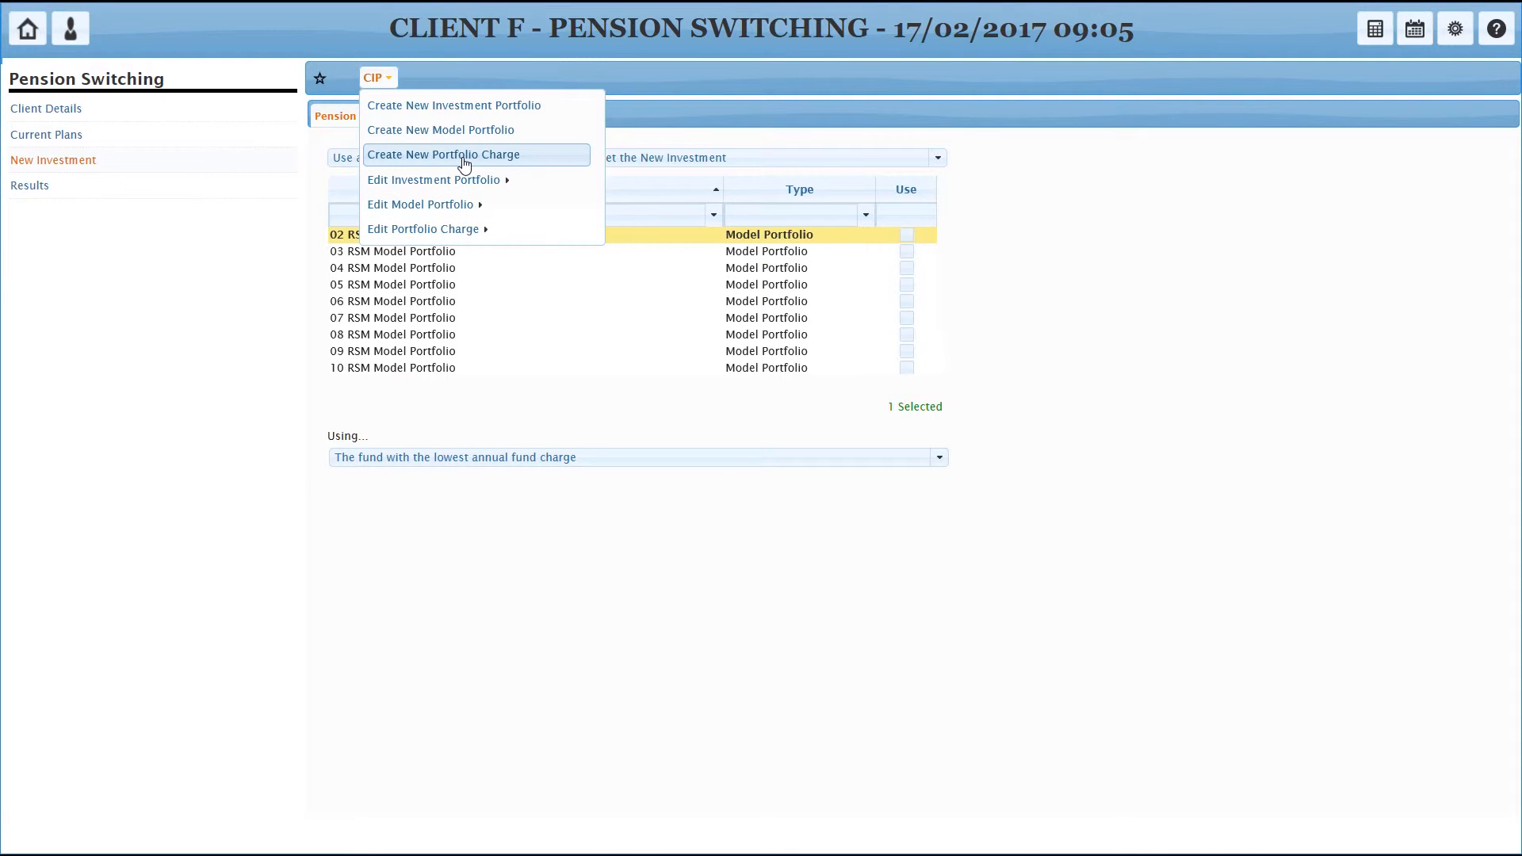
left_click(466, 164)
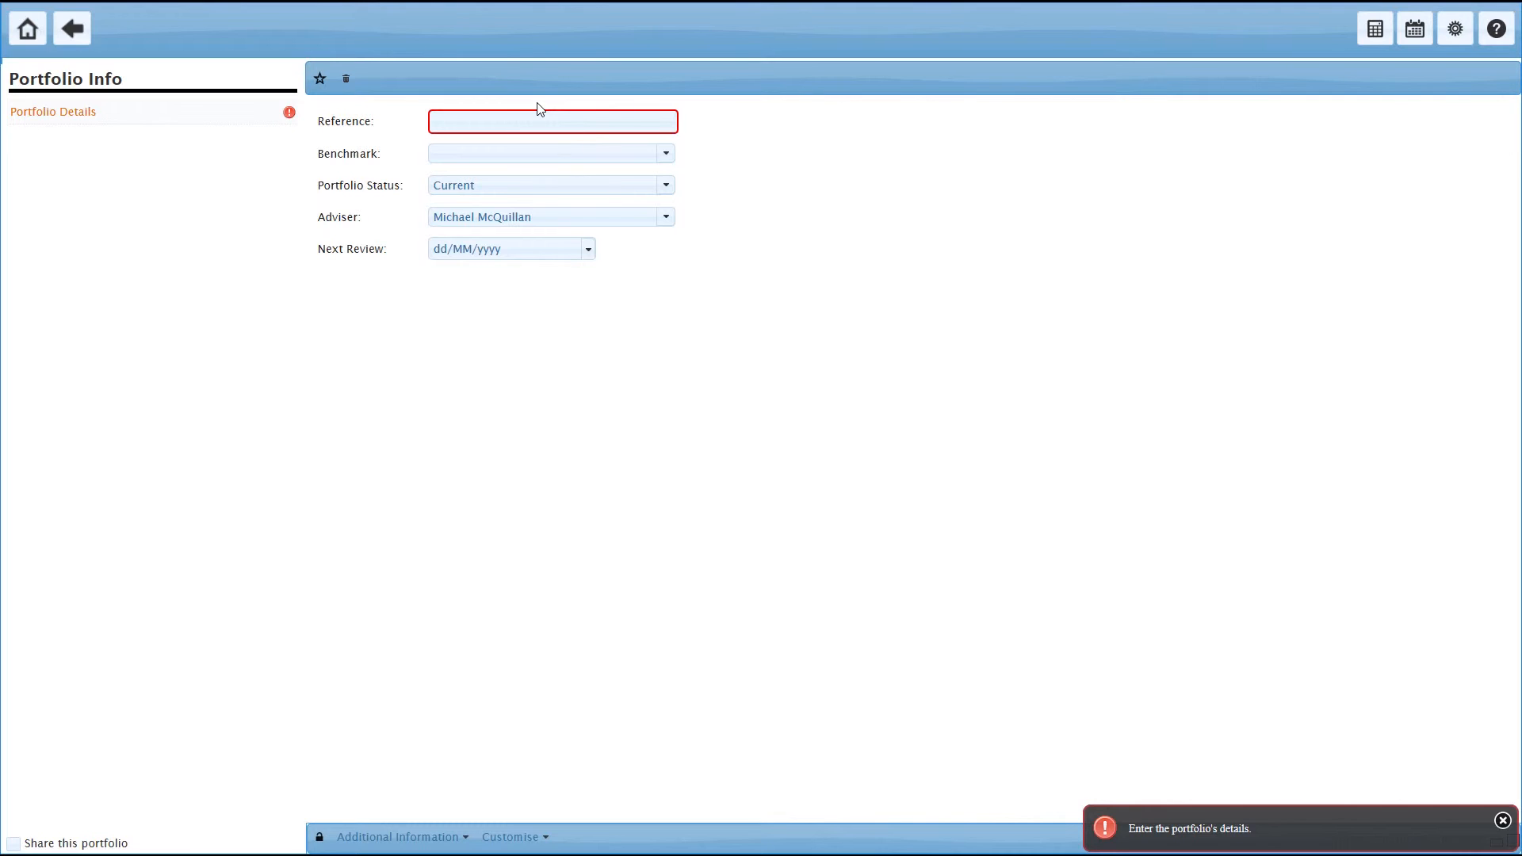
left_click(544, 119)
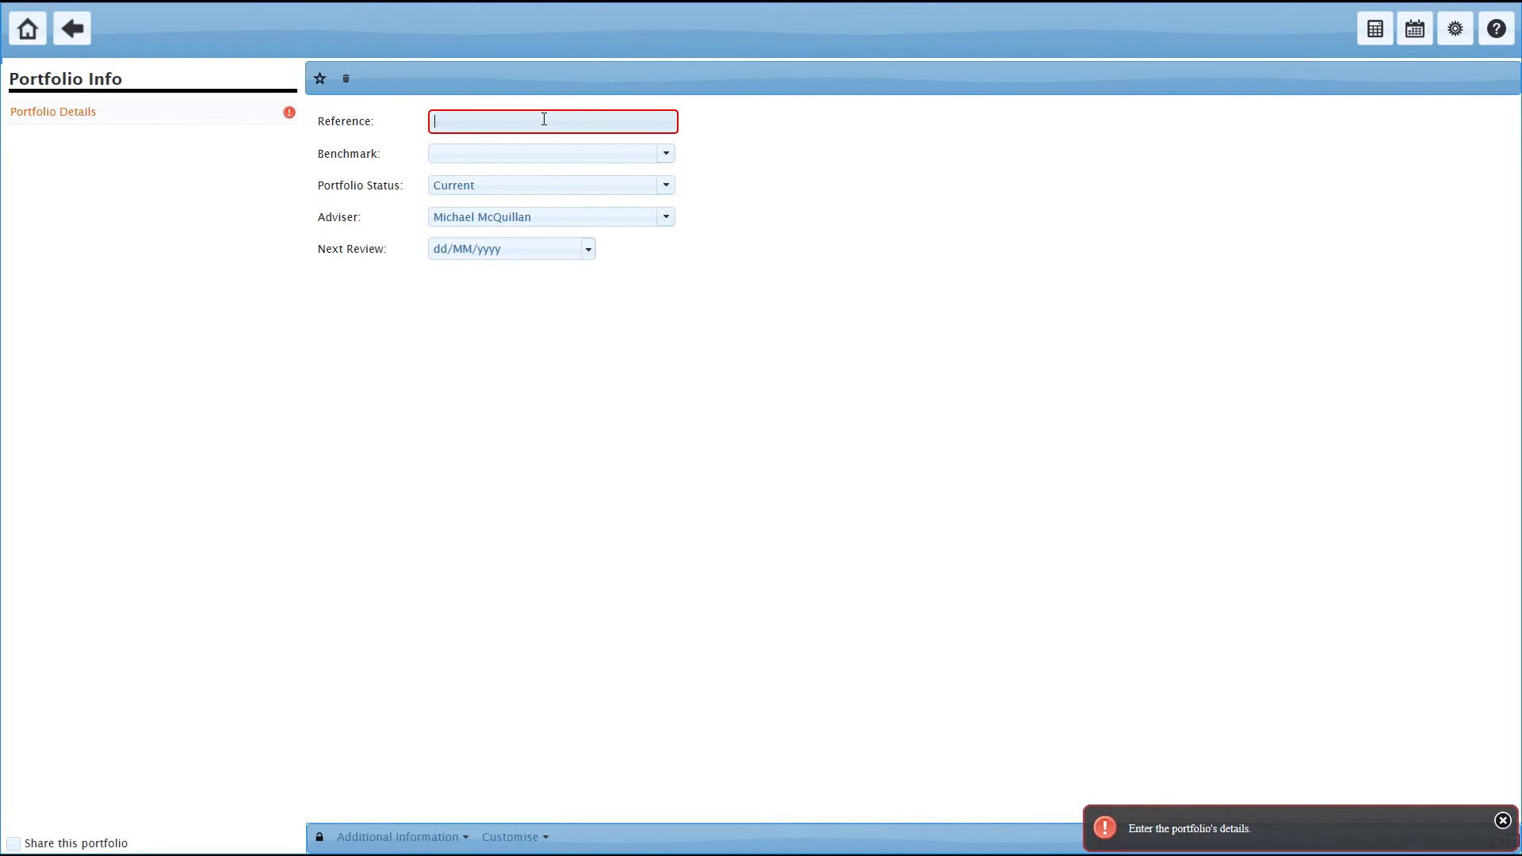
type("My DFM")
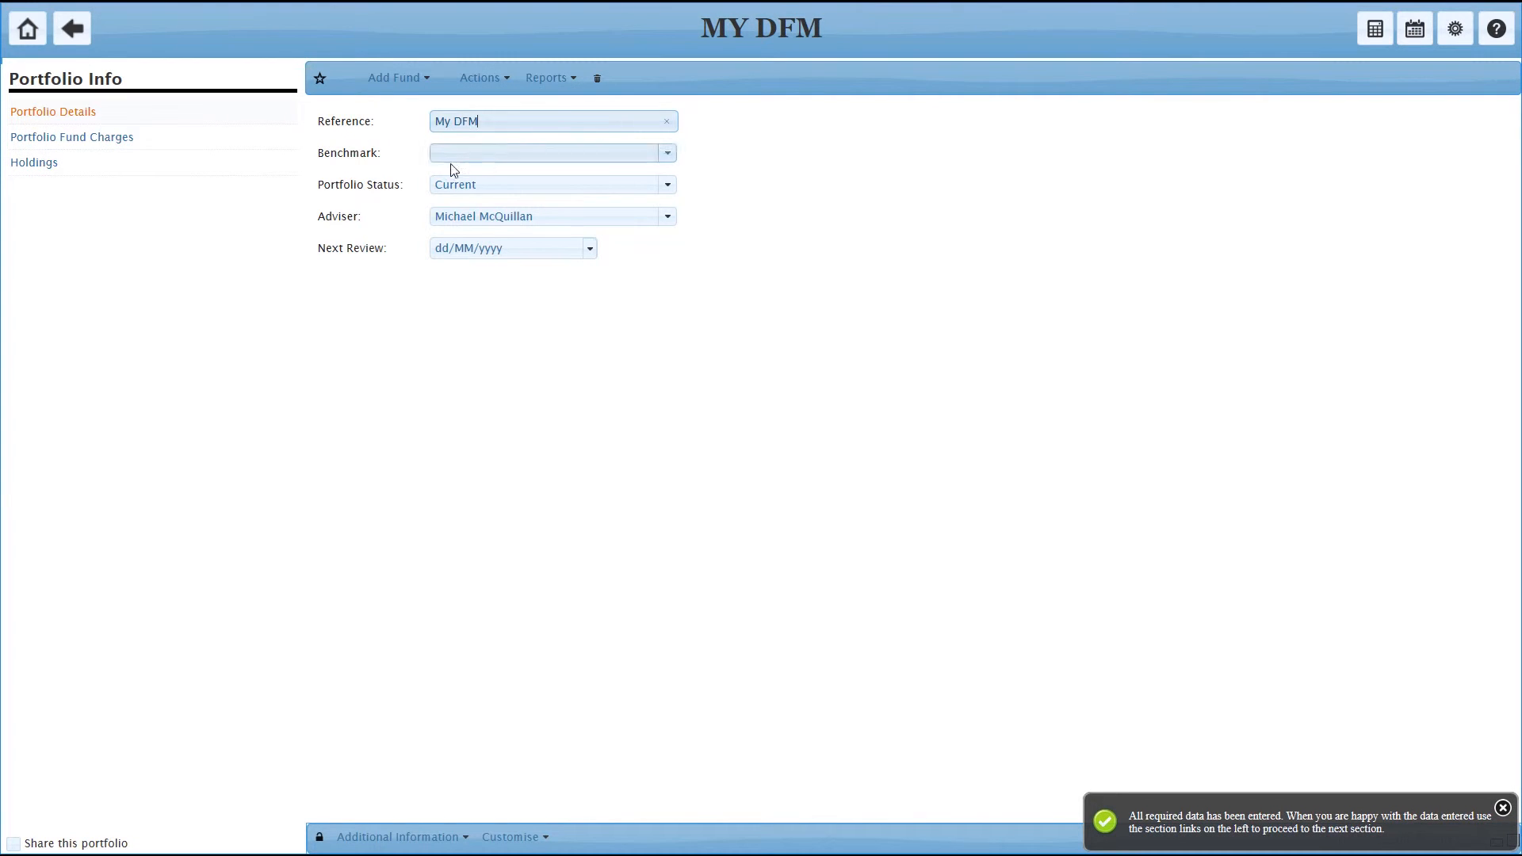
- In the portfolio fund charges of My DFM, choose the Default product and set its AMC to 0.68
left_click(103, 140)
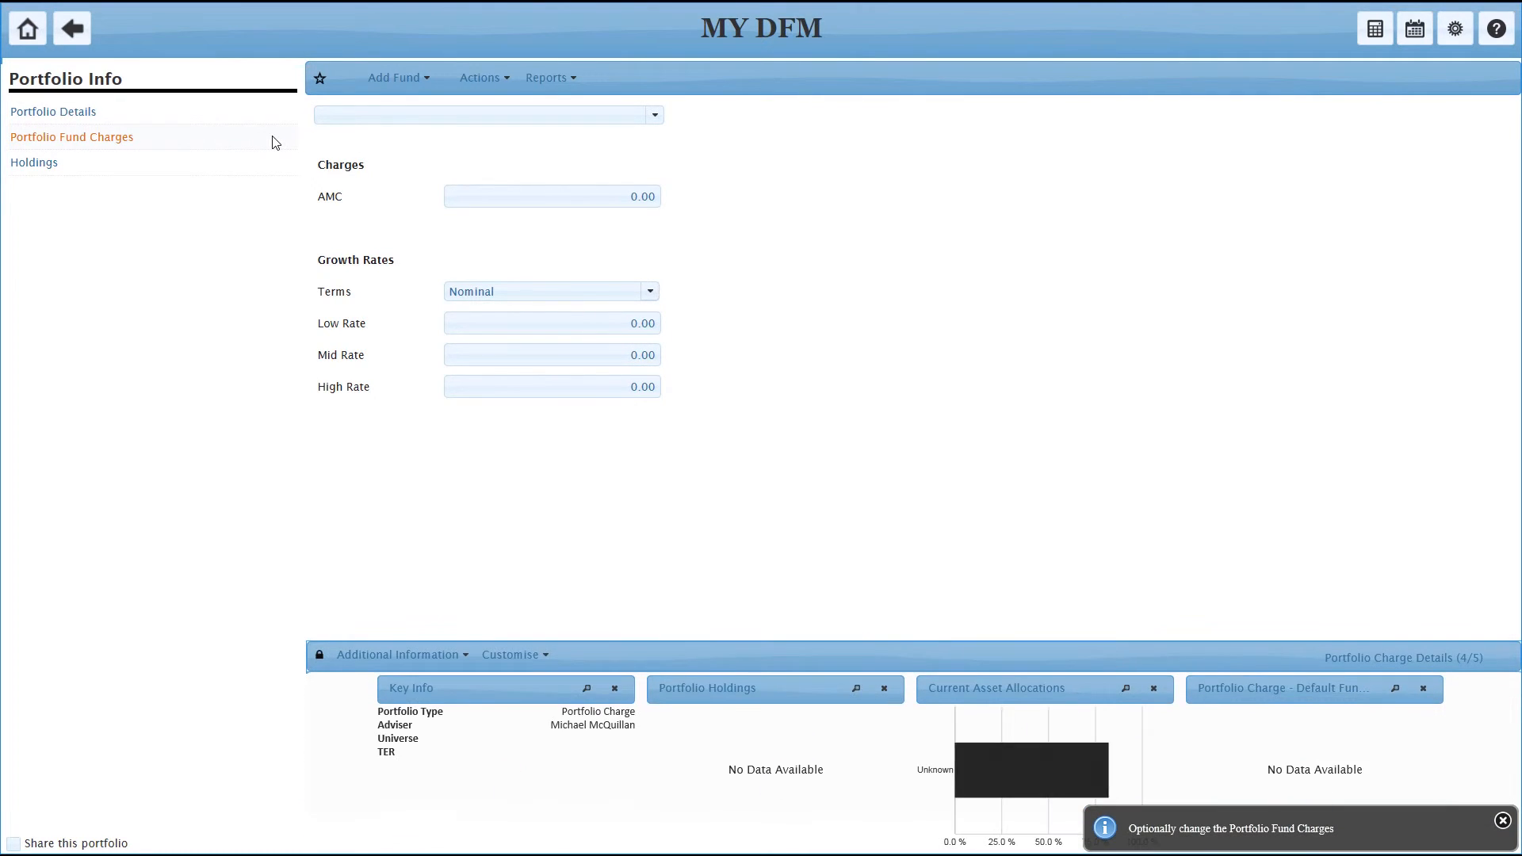
left_click(405, 117)
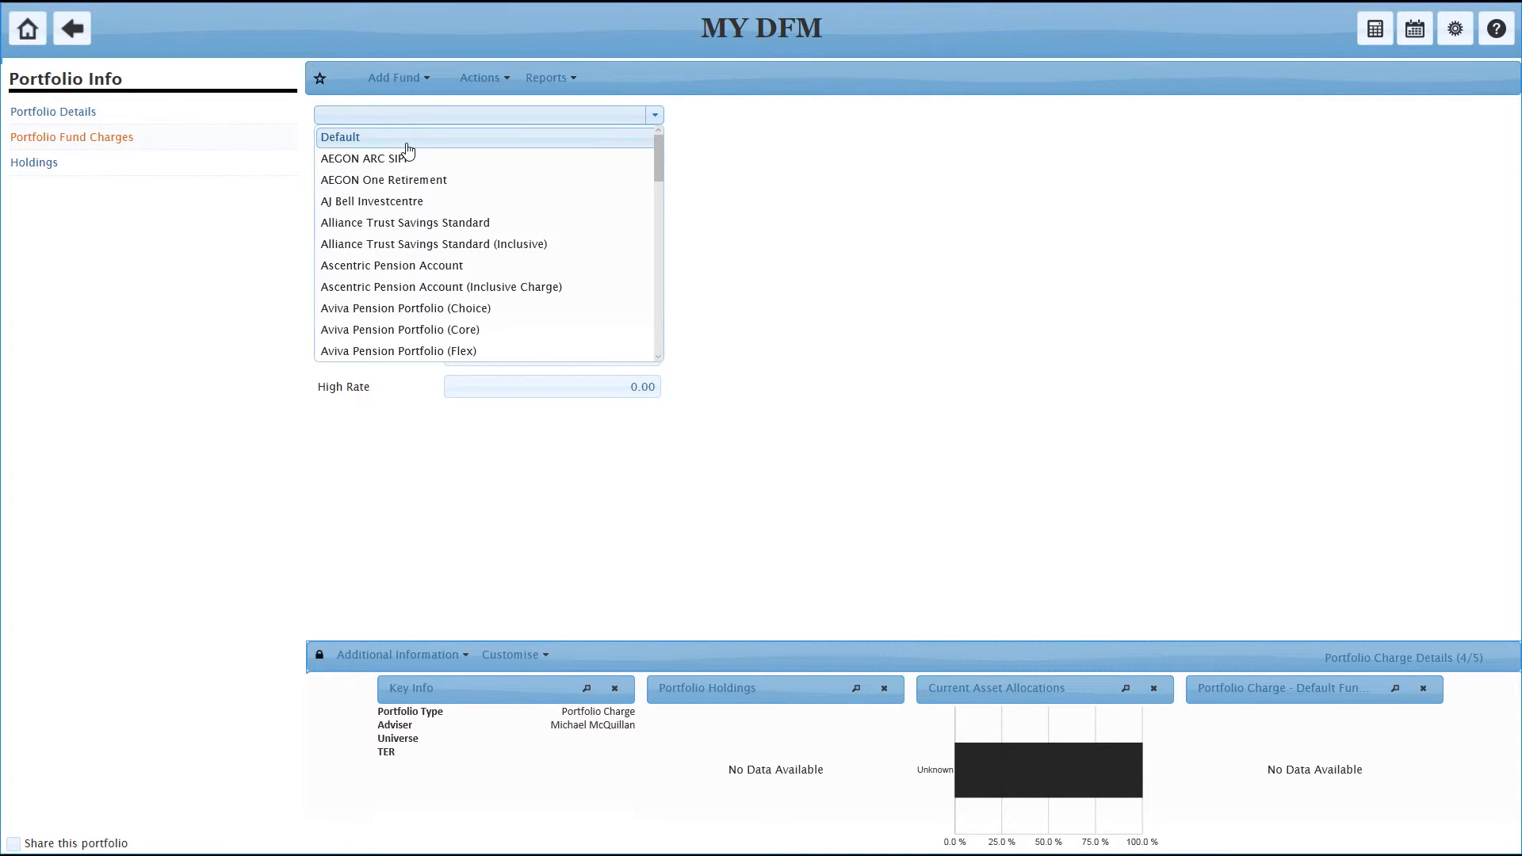
left_click(407, 145)
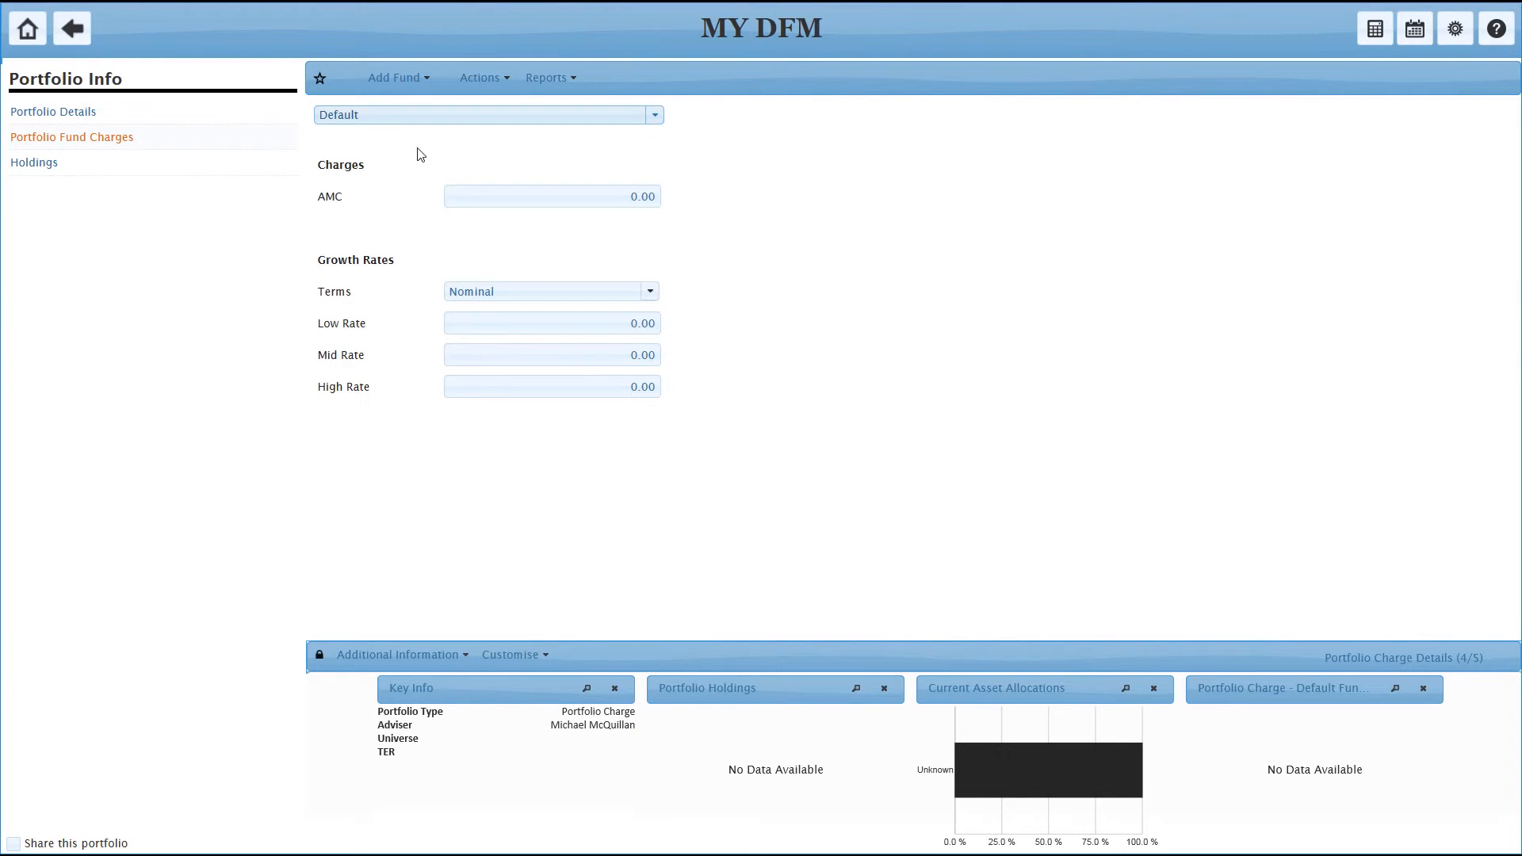
left_click(565, 200)
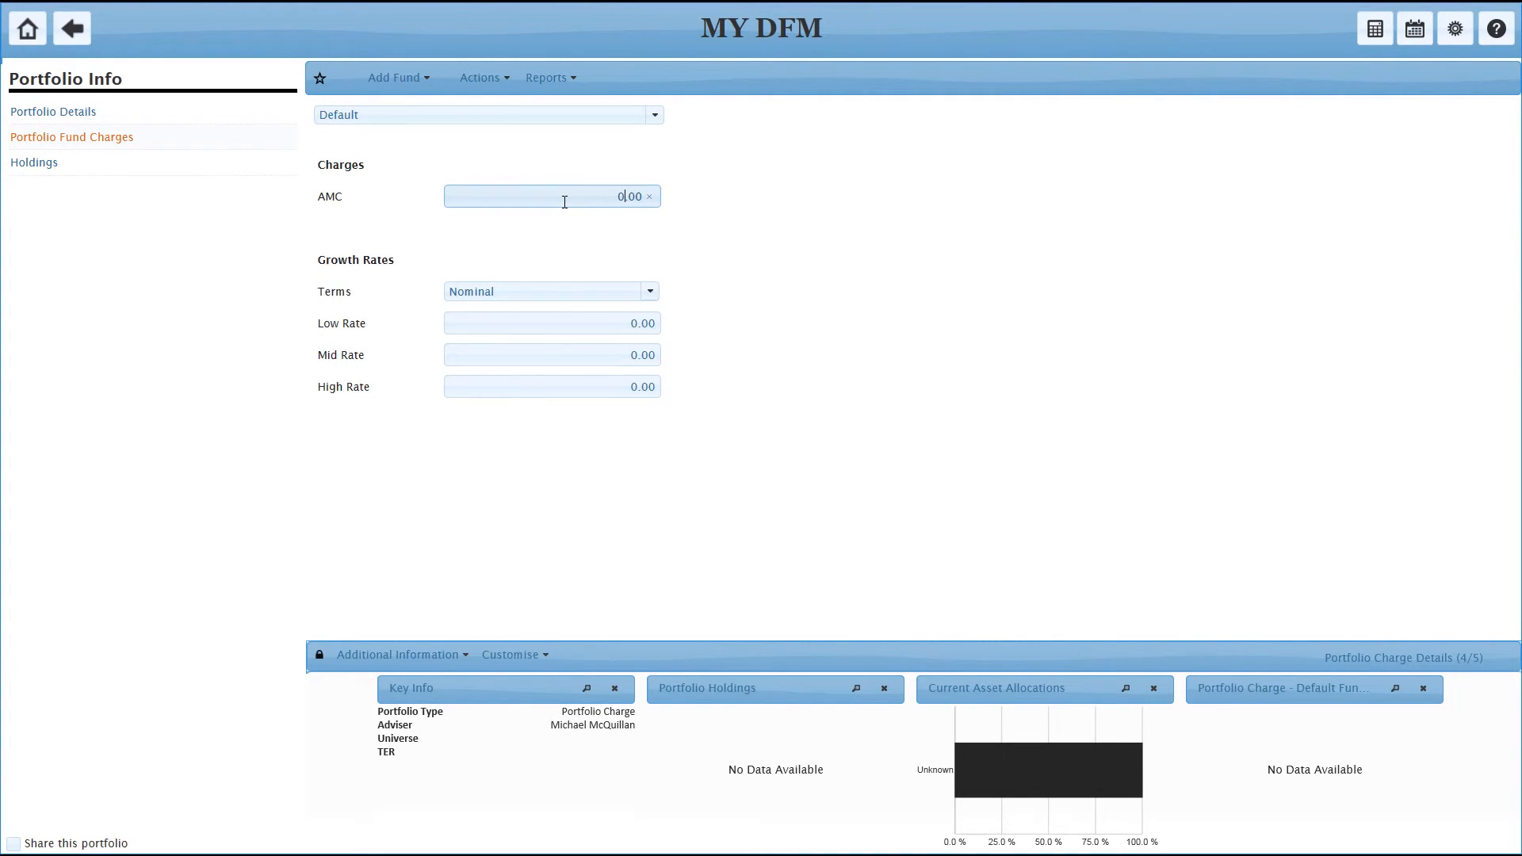
type("68")
- Set the nominal growth rates of My DFM to 2.00 low, 5.00 mid and 8.00 high
left_click(624, 324)
type("2")
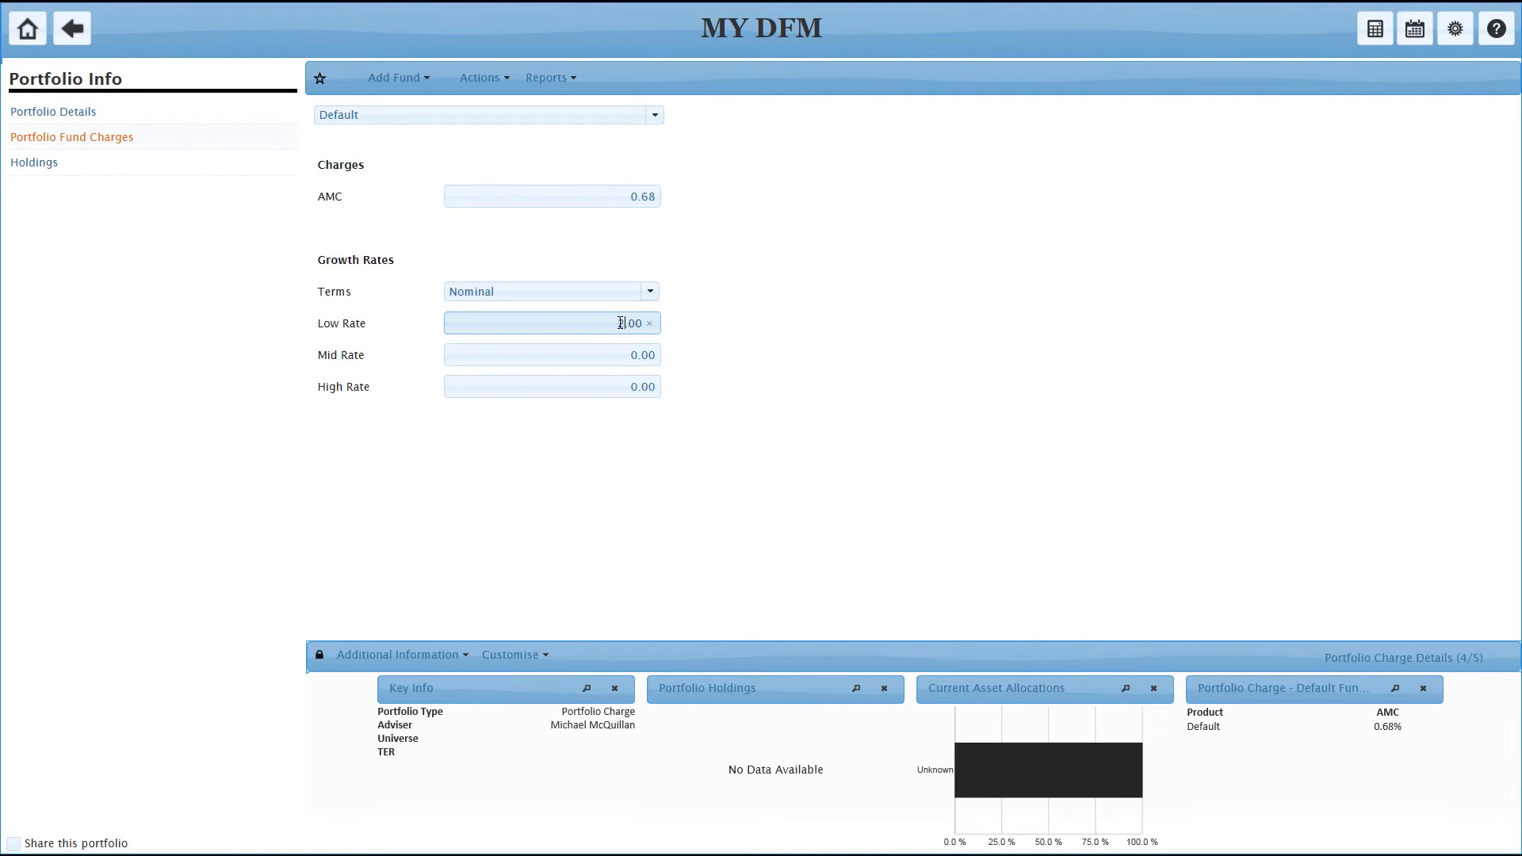
left_click(625, 356)
left_click(626, 388)
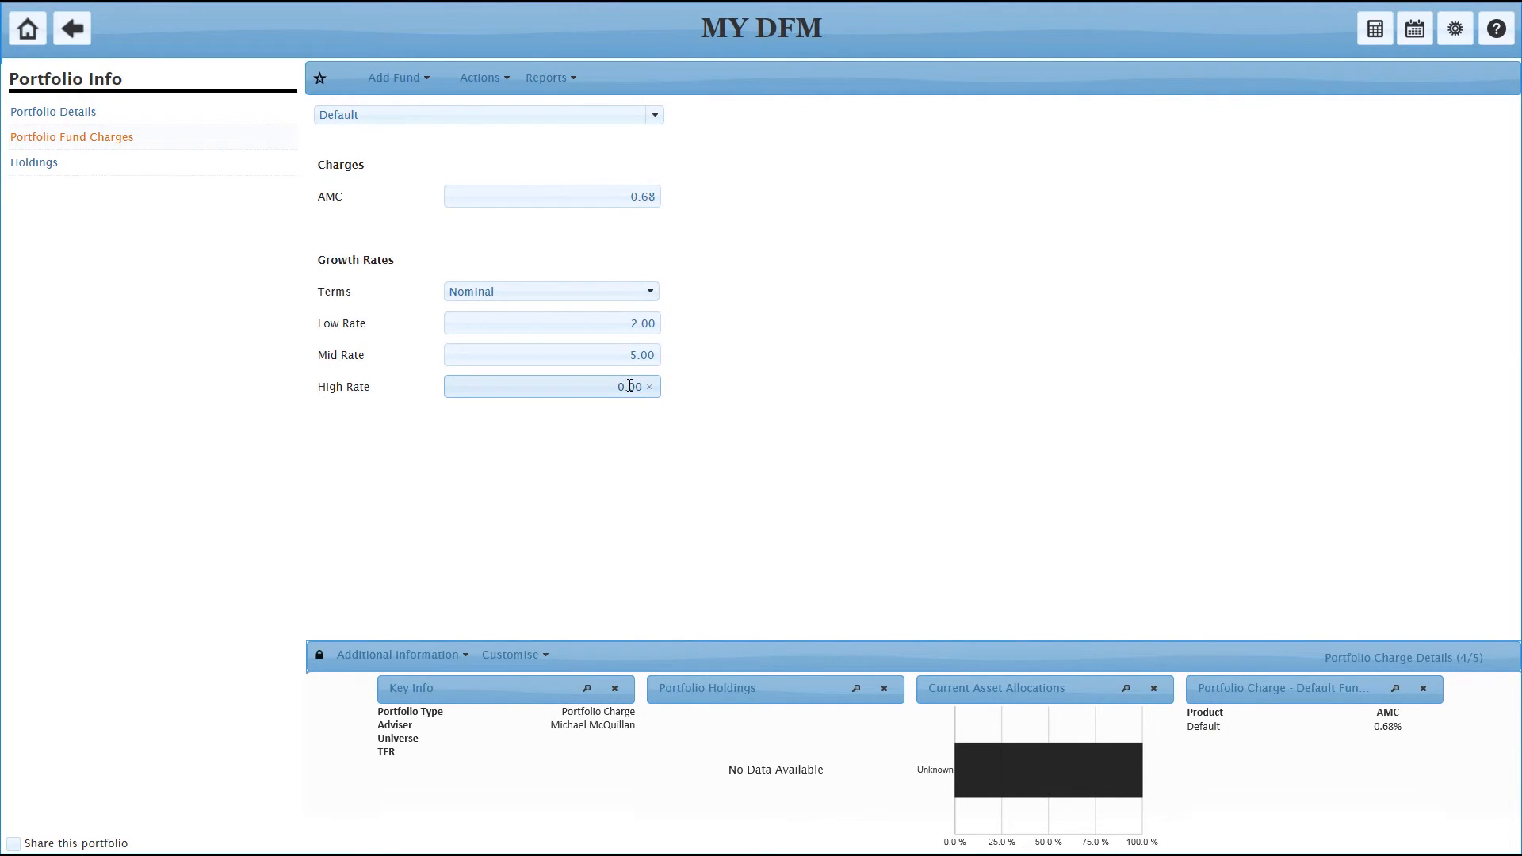
type("8")
left_click(683, 376)
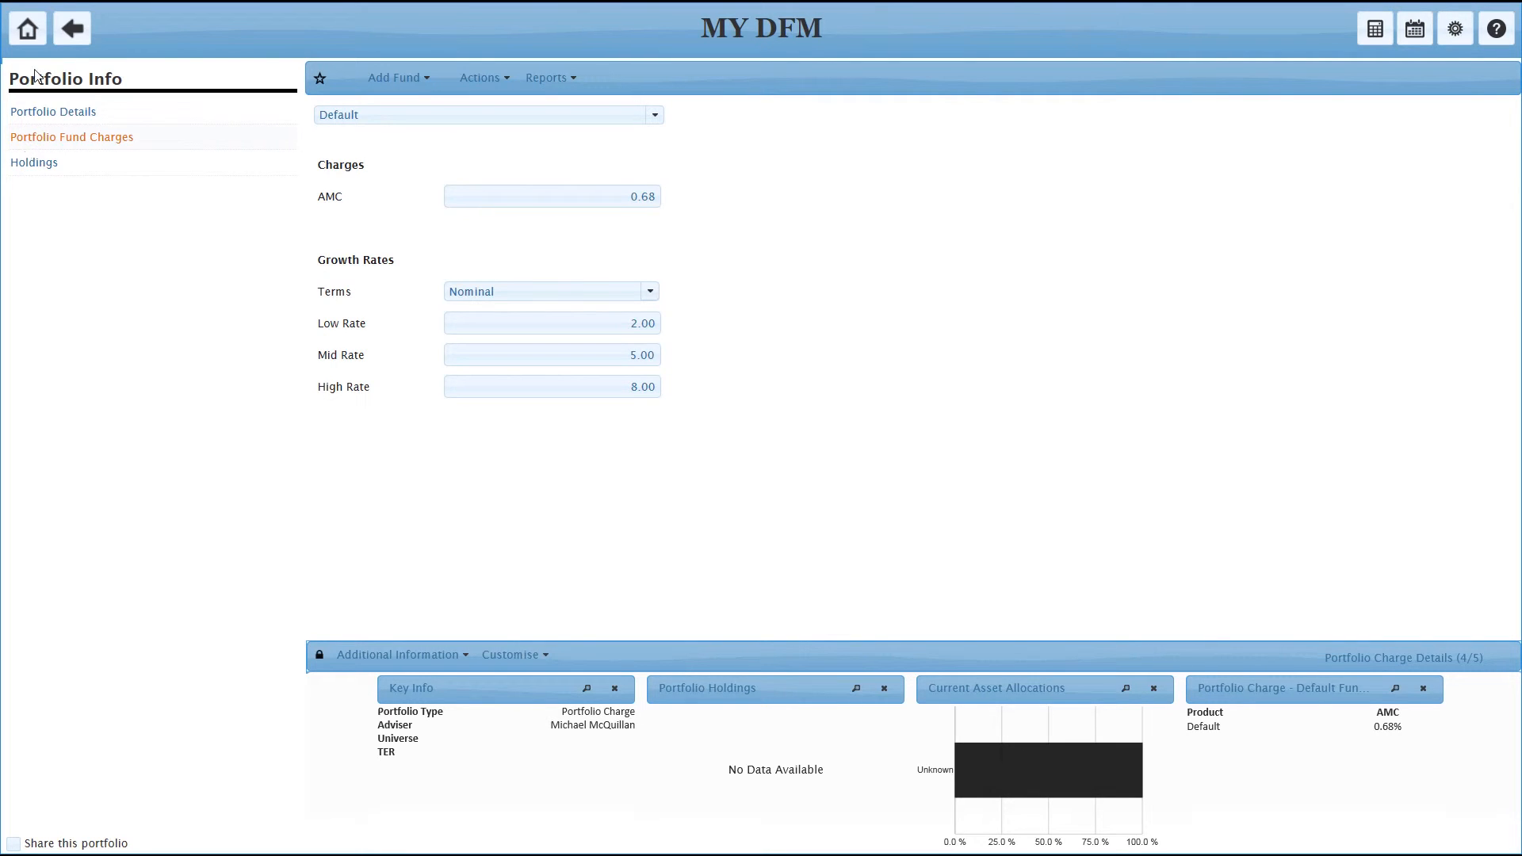
- Return to the pension switching quote, select My DFM as the CIP to use and calculate the results
left_click(72, 31)
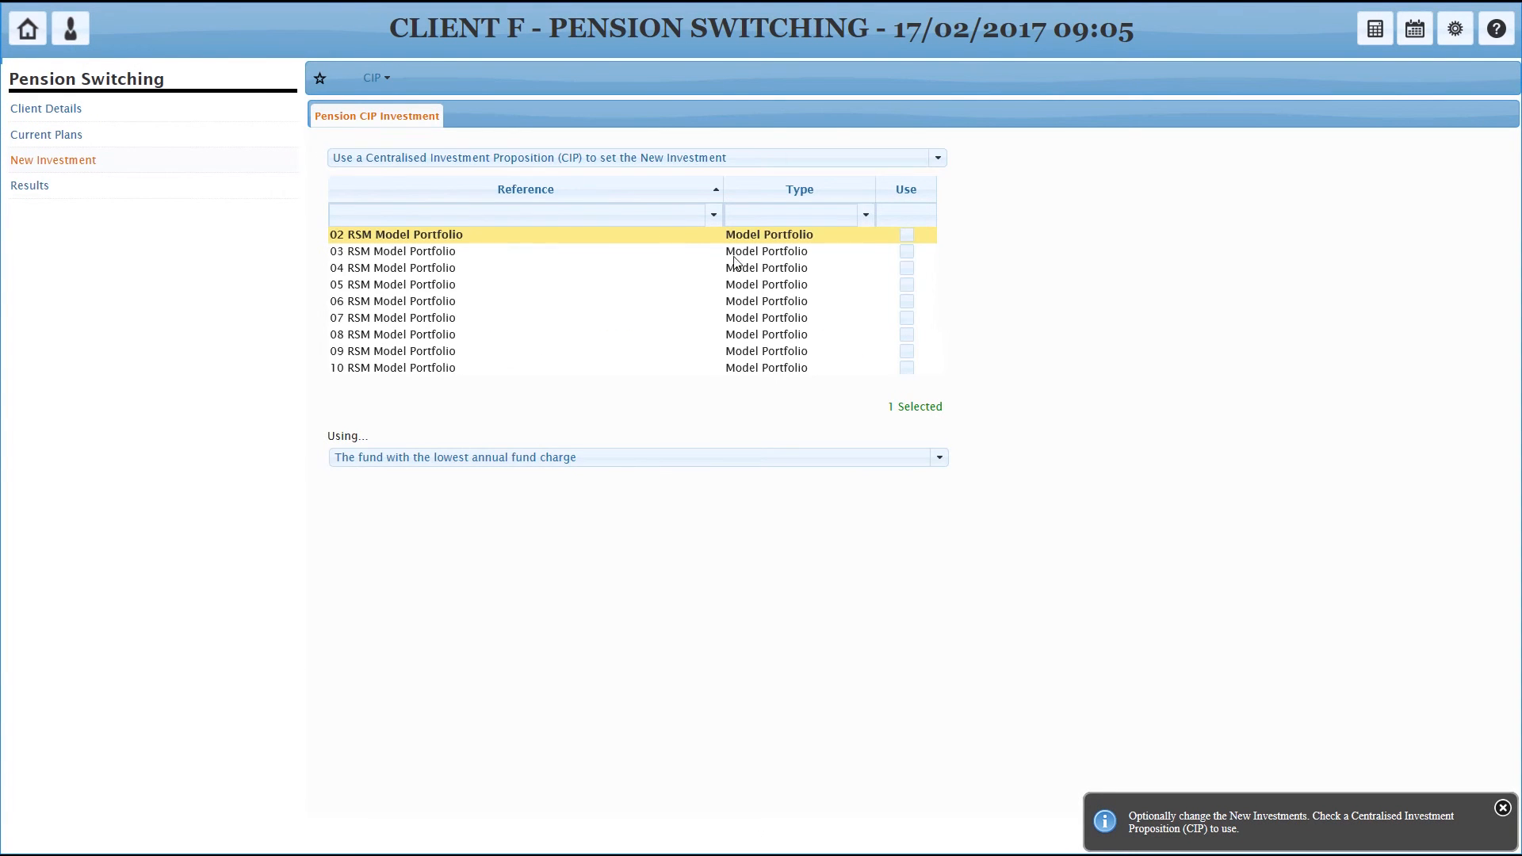
scroll(901, 314, "down", 2)
scroll(901, 316, "down", 3)
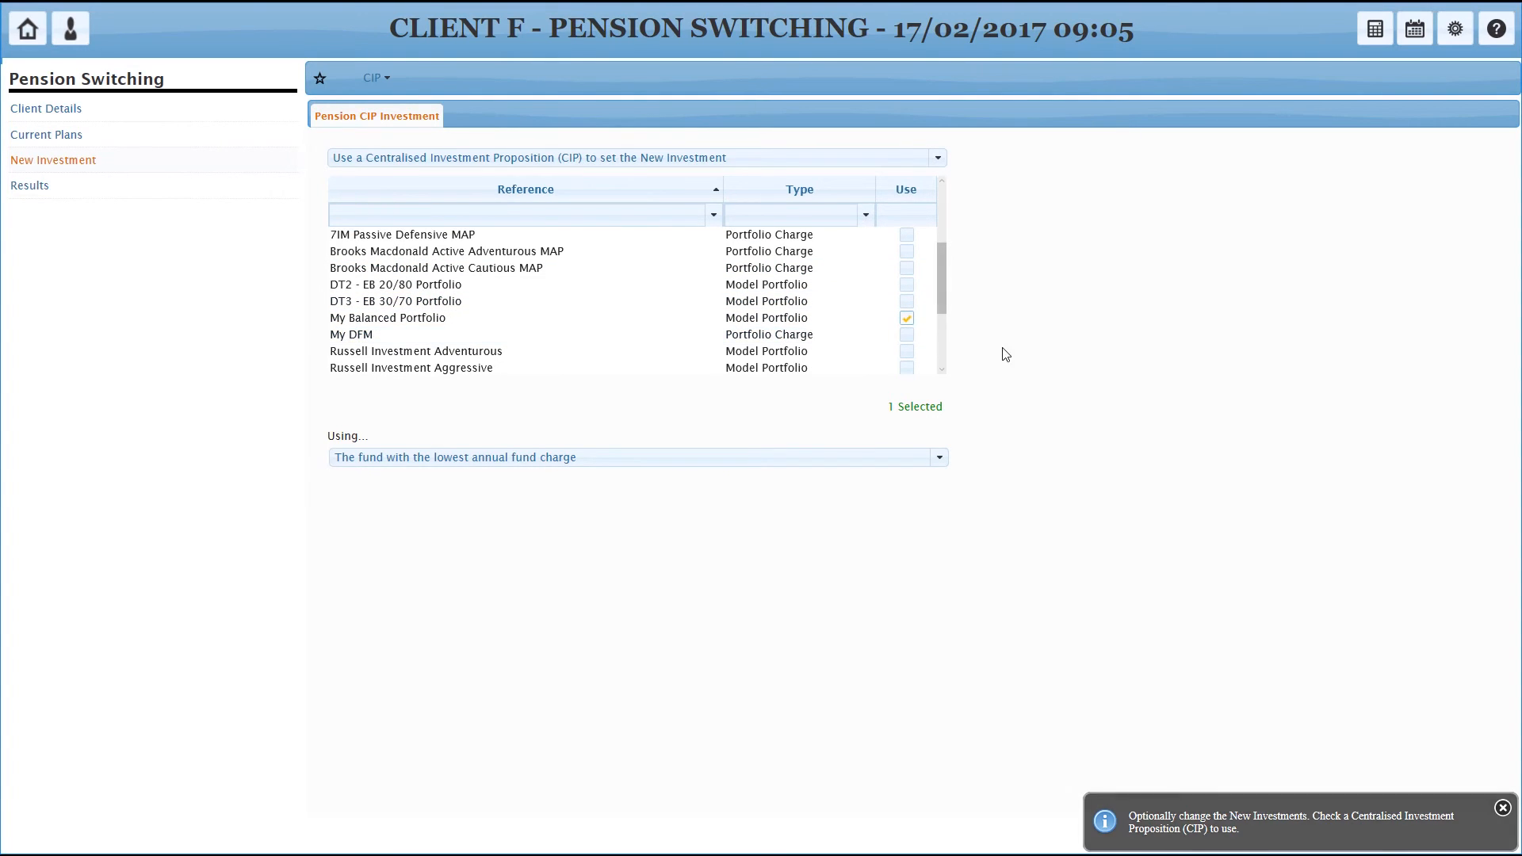
left_click(907, 334)
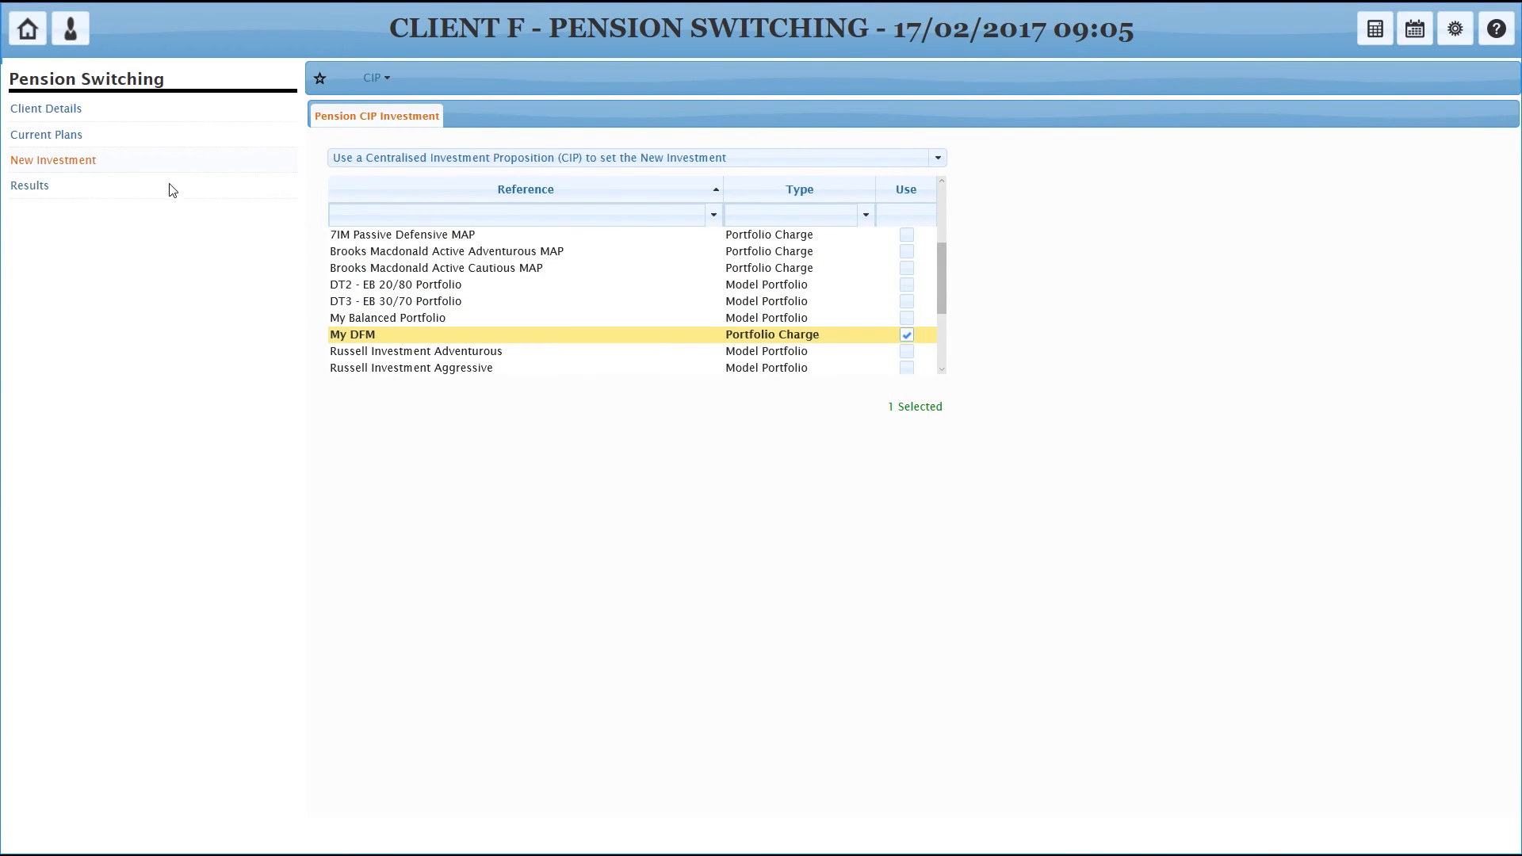
left_click(37, 190)
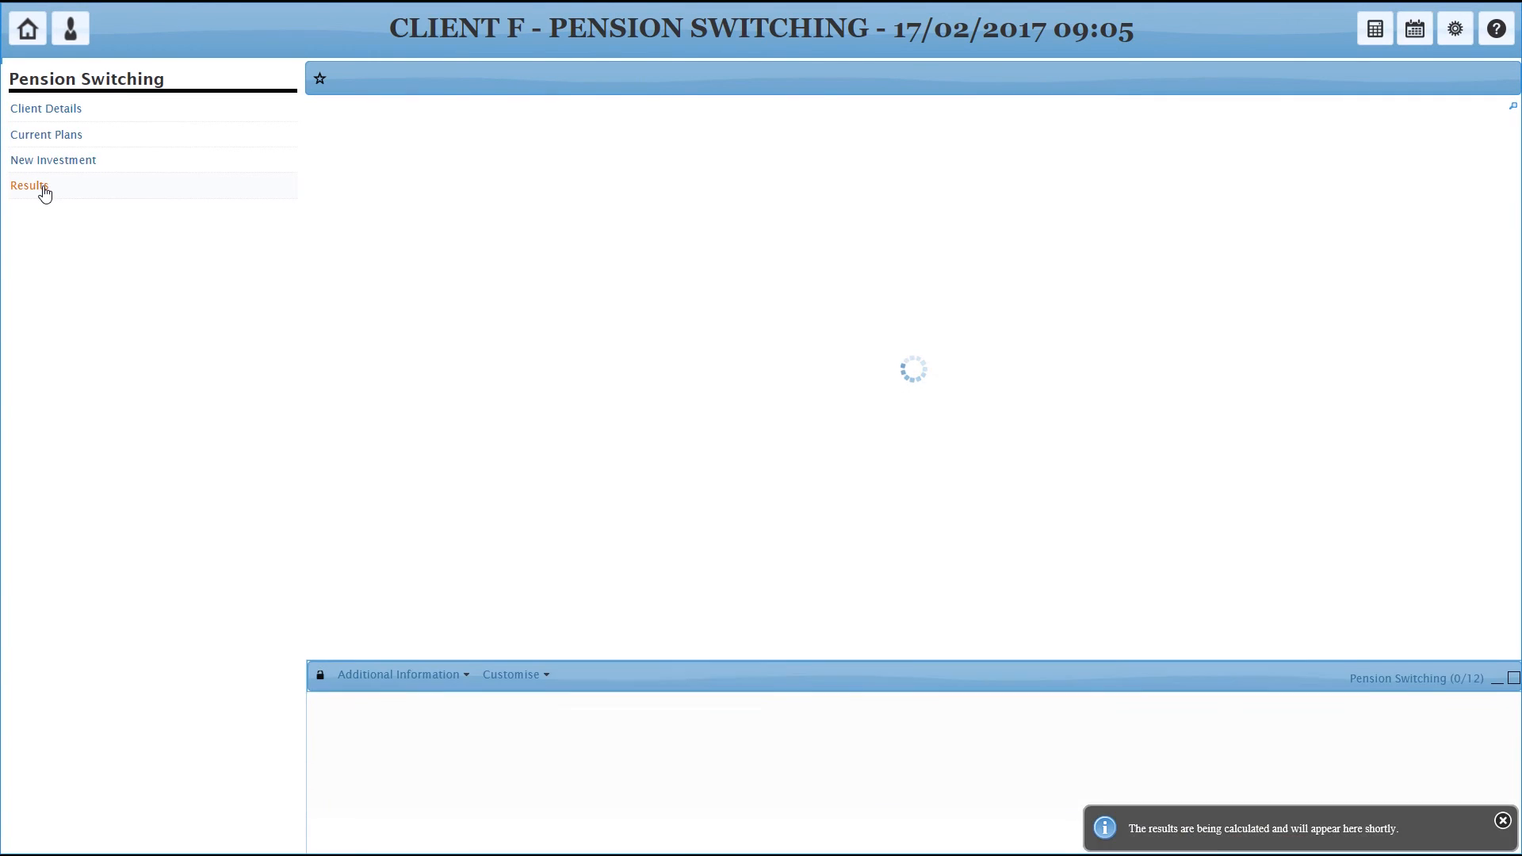